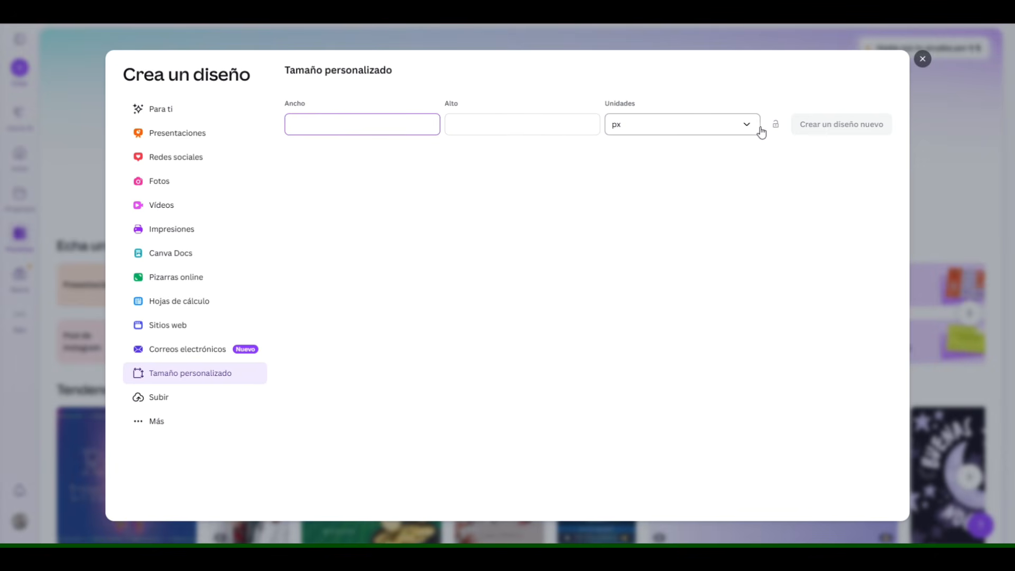
Step: Create a new custom-size design 6.5 cm wide and 9 cm high
click(754, 130)
click(624, 219)
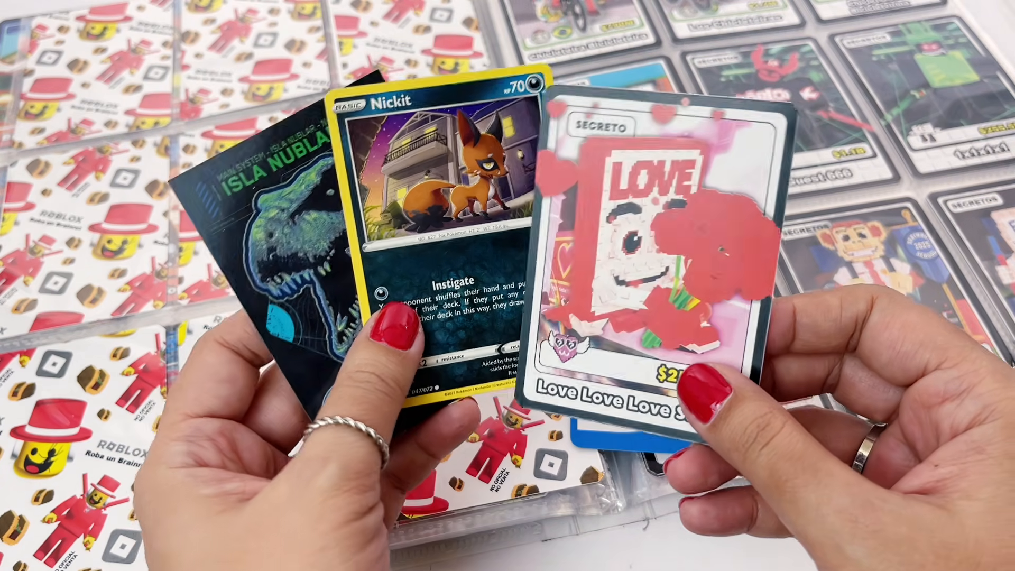
text(6)
text(.5)
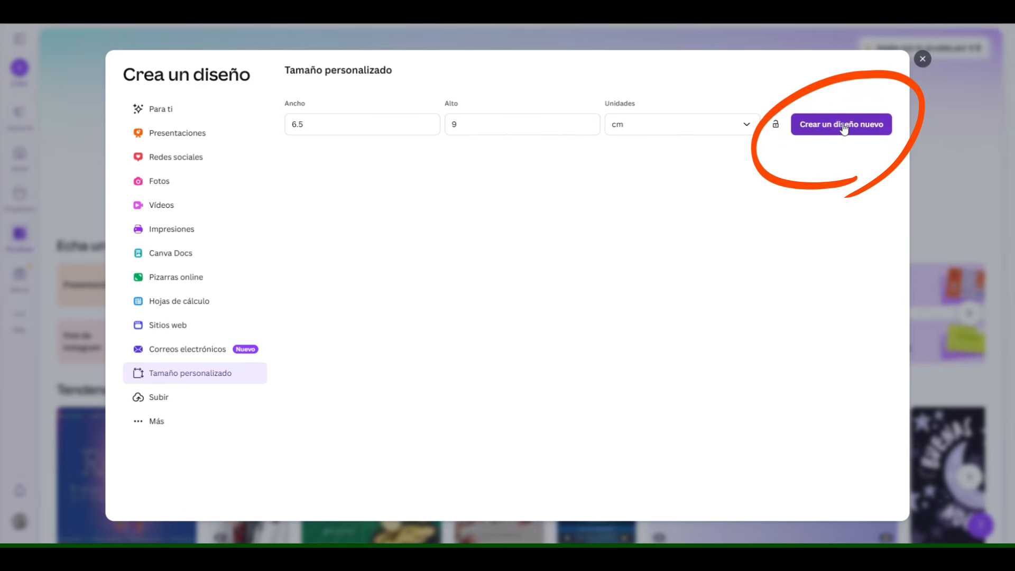
click(841, 125)
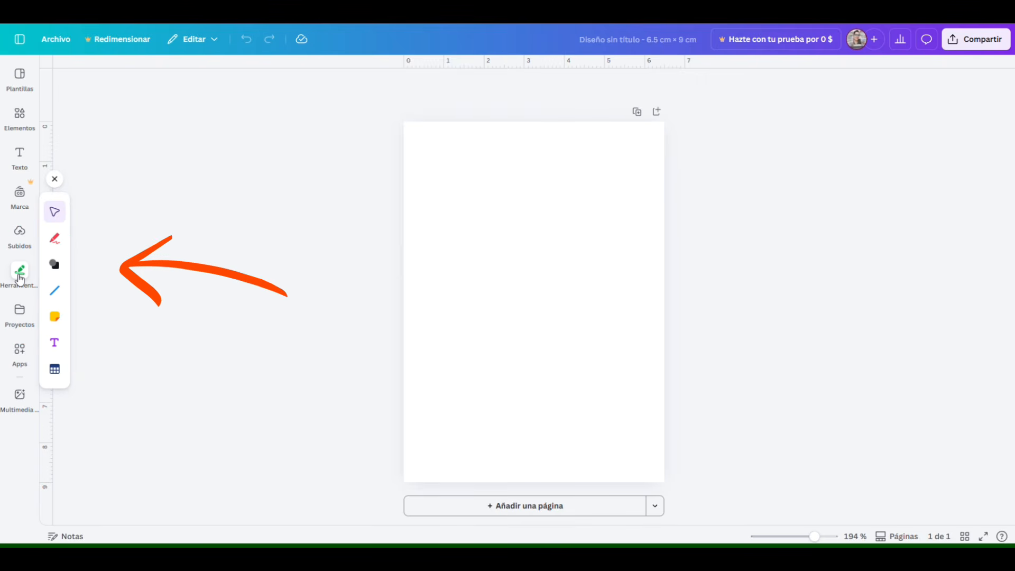
Step: Add a square shape and stretch it to cover the whole page
click(57, 267)
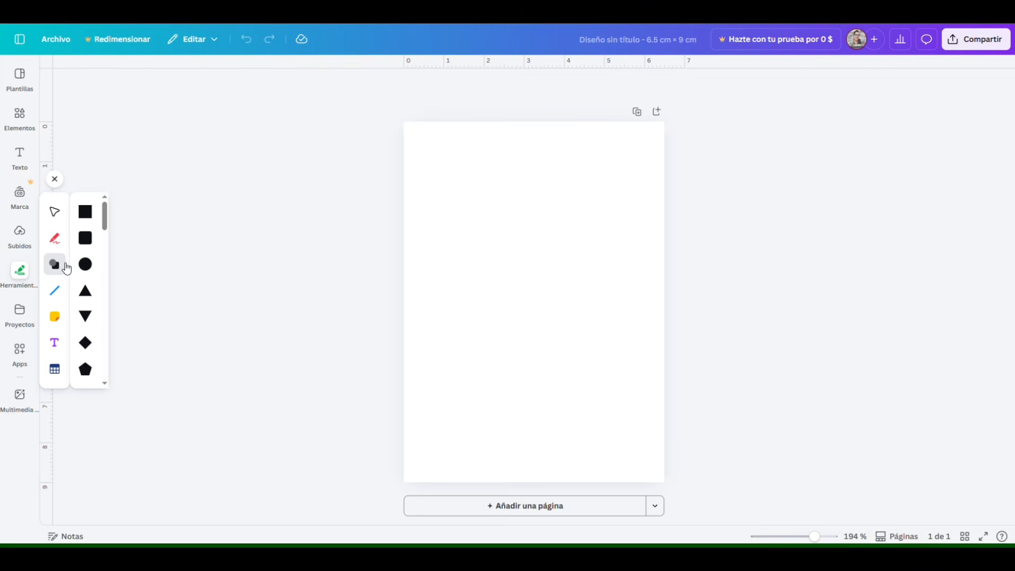
click(85, 213)
drag(499, 268, 402, 123)
drag(408, 238, 410, 237)
mouse_move(573, 341)
mouse_down()
mouse_move(637, 417)
mouse_move(664, 482)
mouse_up()
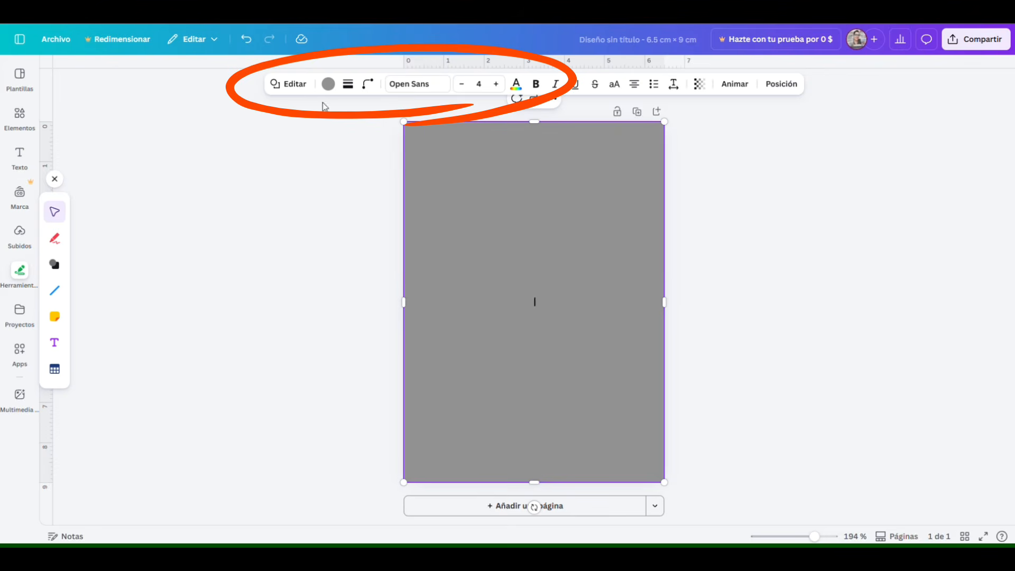
Step: Fill the full-page rectangle with black
click(328, 84)
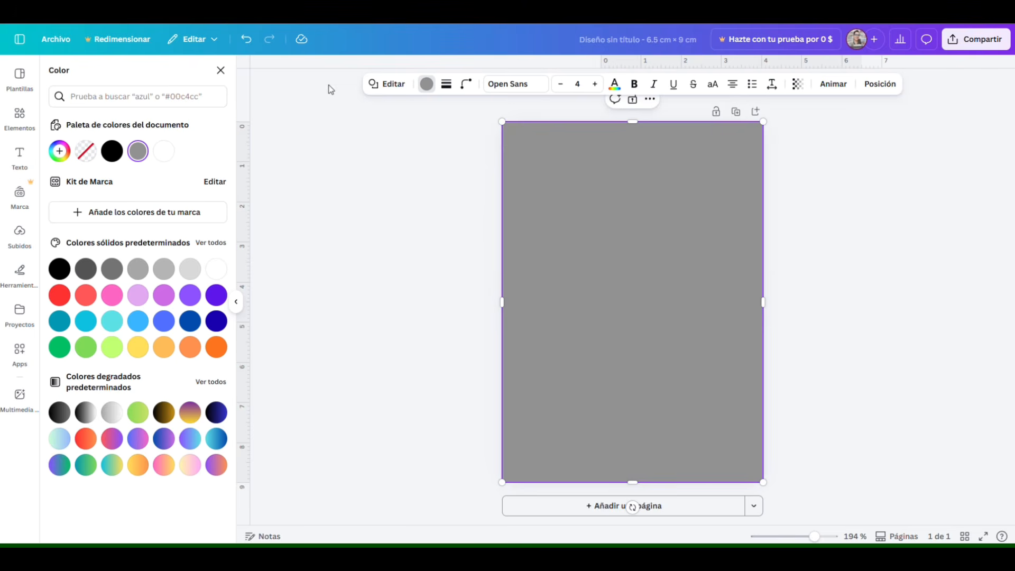
click(112, 151)
key(Escape)
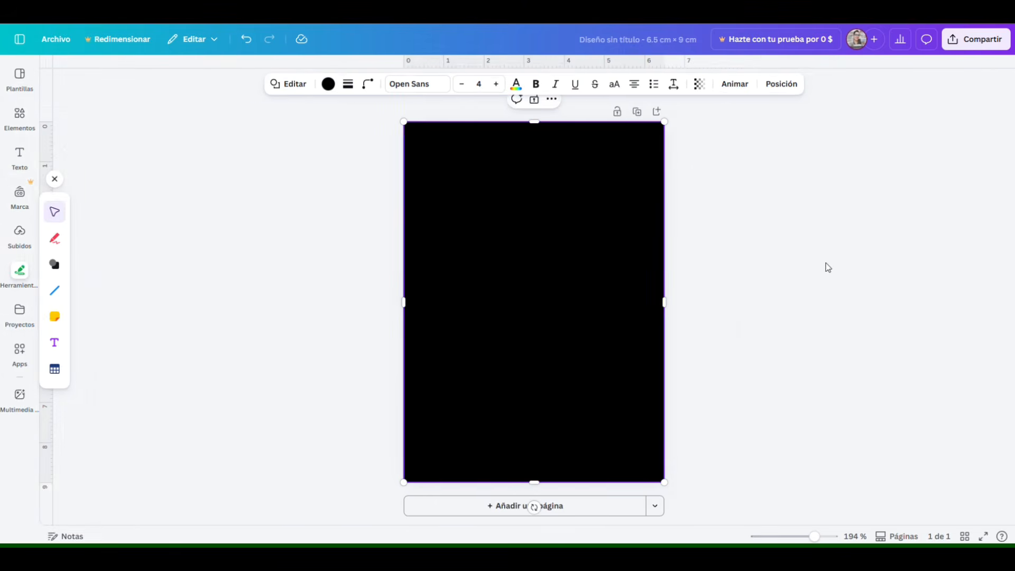
click(825, 267)
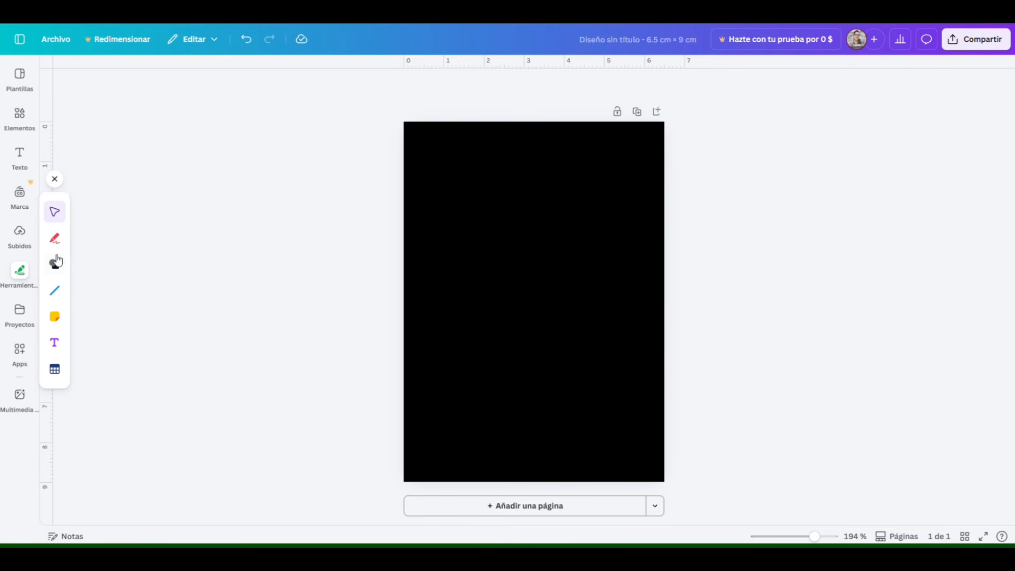
Step: Add a rounded square shape and stretch it to about 6 by 8.5 cm inside the black background
click(60, 271)
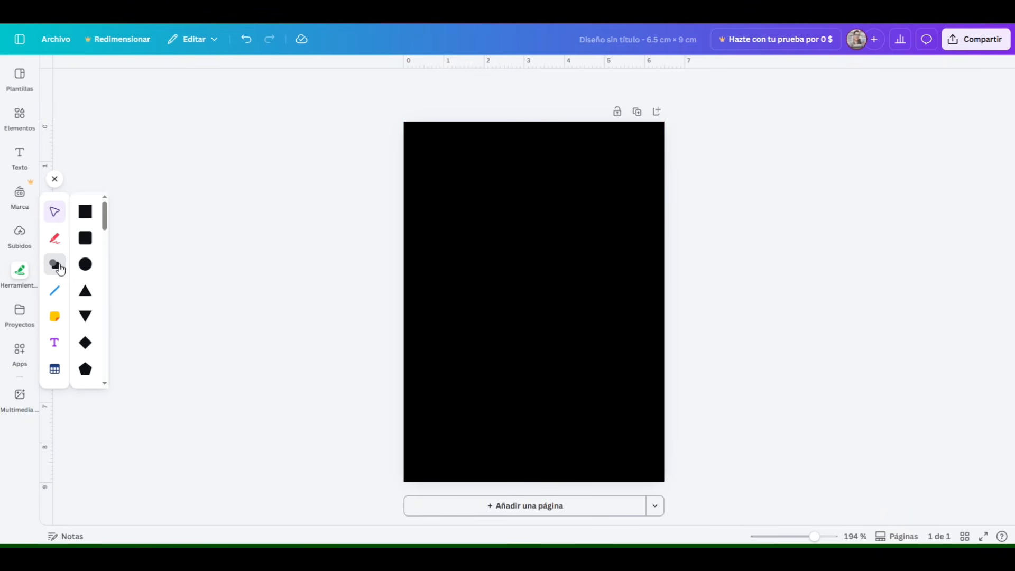
click(94, 240)
drag(500, 269, 418, 137)
drag(574, 341, 667, 480)
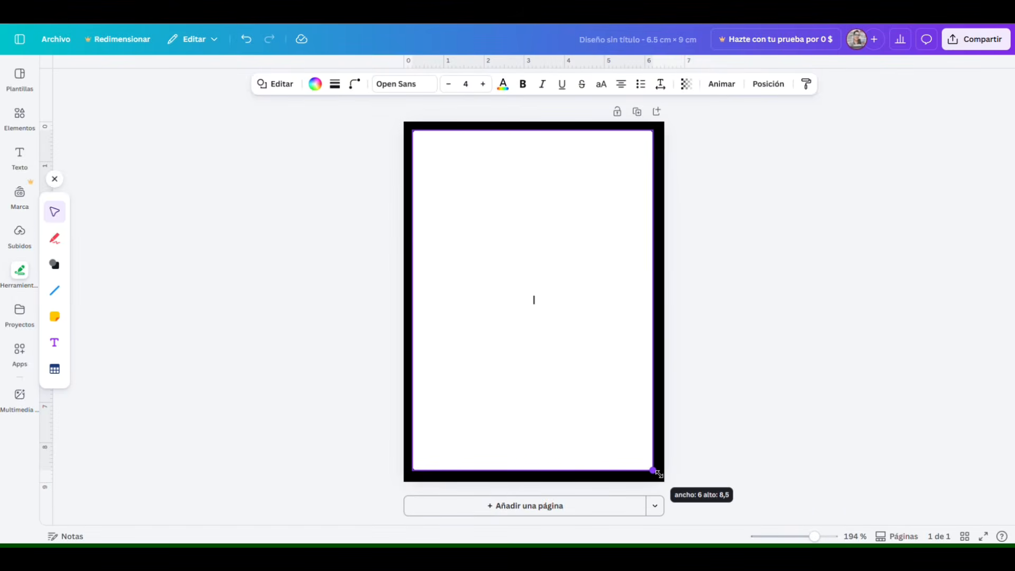
Step: Fine-tune the white rectangle's size and centre it so the black border is even on all sides
double_click(521, 137)
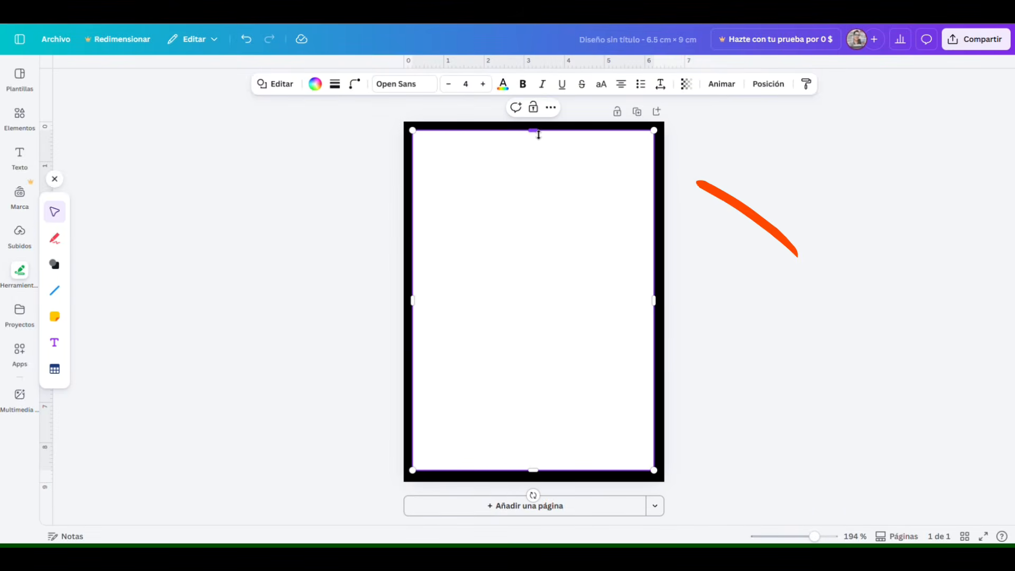
drag(539, 135, 538, 136)
drag(661, 307, 659, 299)
mouse_move(575, 353)
mouse_down()
mouse_move(587, 354)
mouse_move(581, 348)
mouse_up()
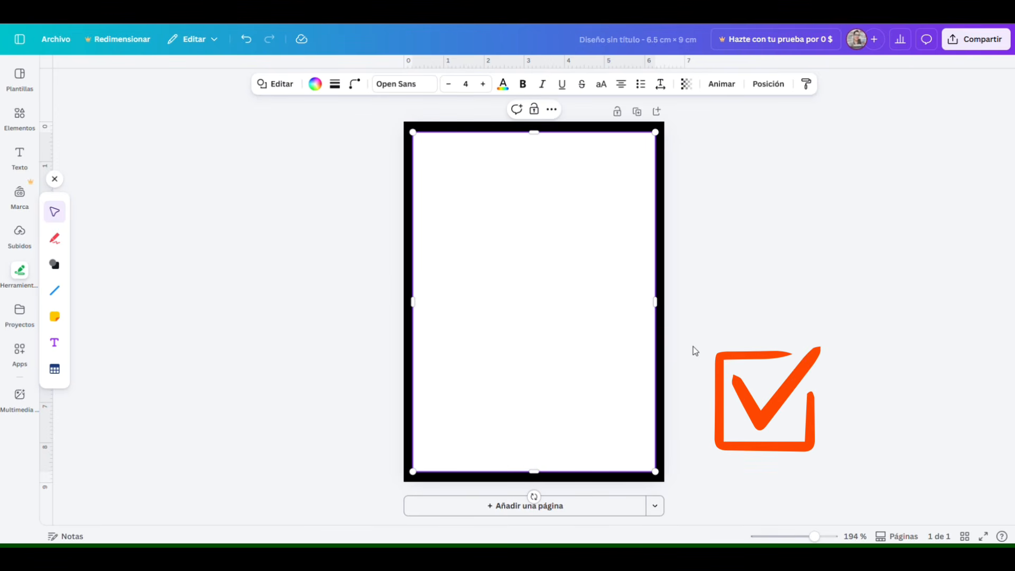
key(Escape)
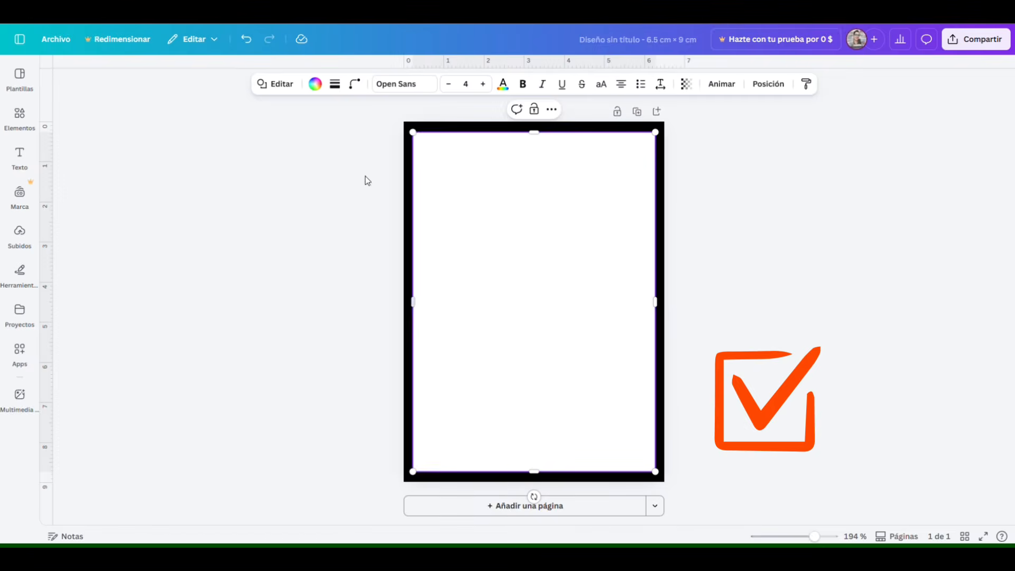
Step: Increase the corner rounding of the white rectangle
click(355, 85)
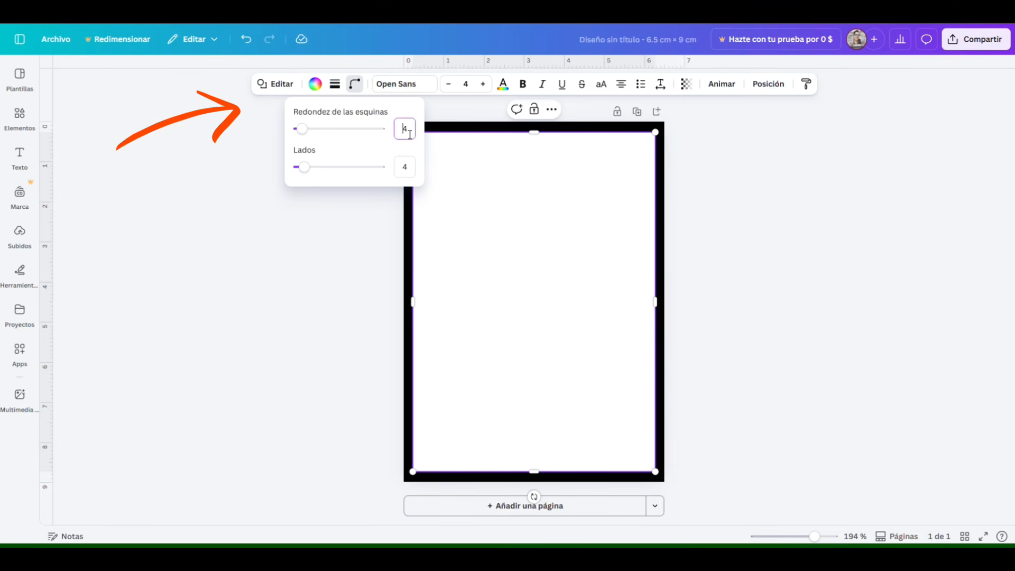
click(359, 220)
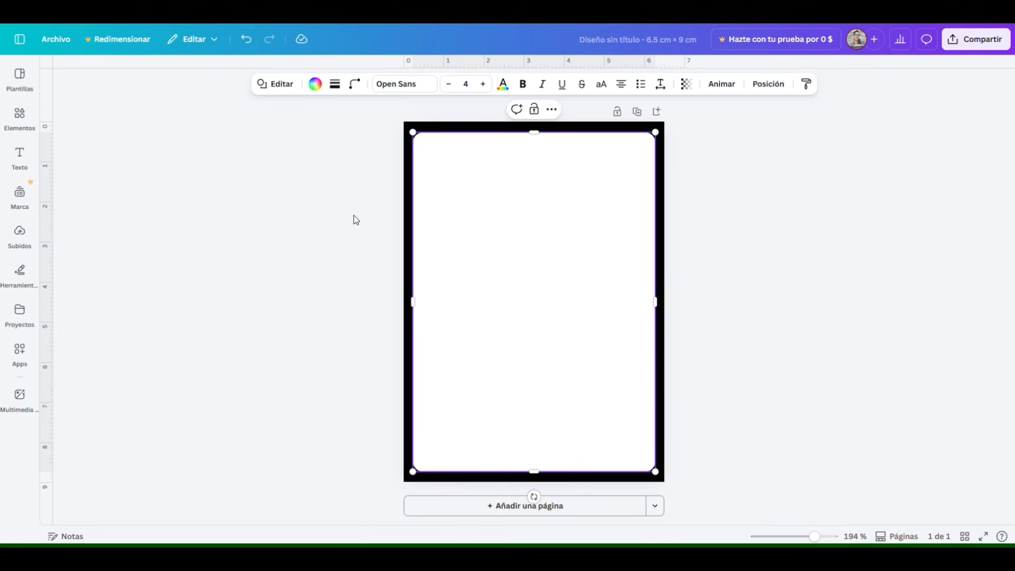
click(354, 215)
Step: Search the elements for "marcos" and insert the square image frame with rounded corners
click(20, 117)
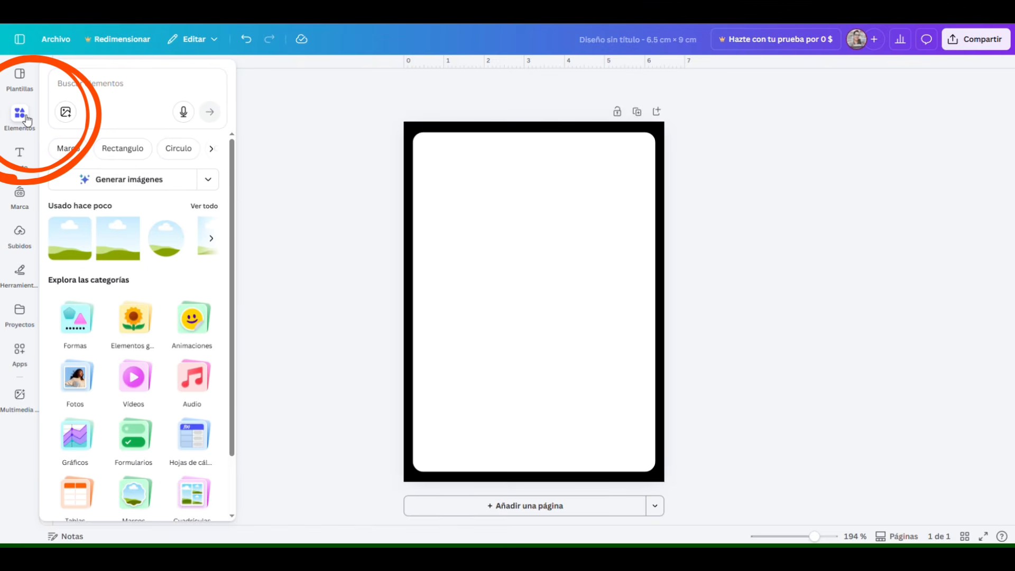
click(127, 83)
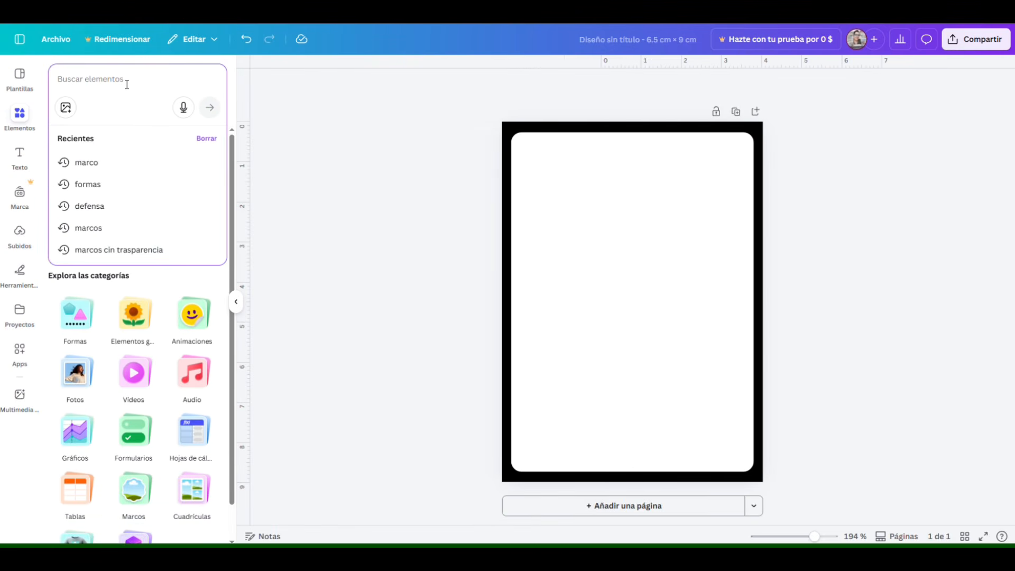
text(marcos)
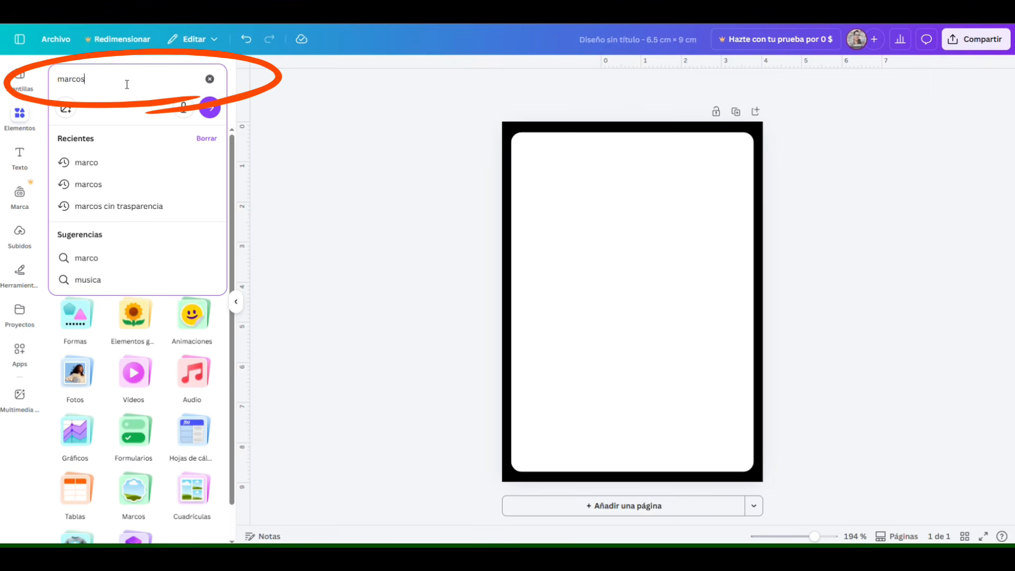
key(Return)
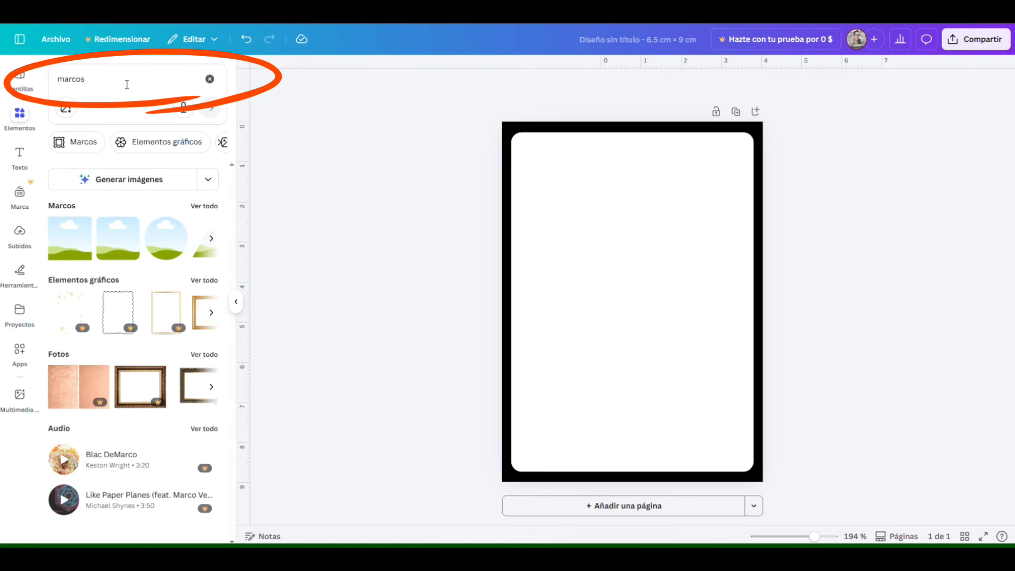
click(122, 245)
Step: Stretch the image frame across the white rectangle with narrow margins, leaving a wider white strip below it
drag(564, 235, 542, 152)
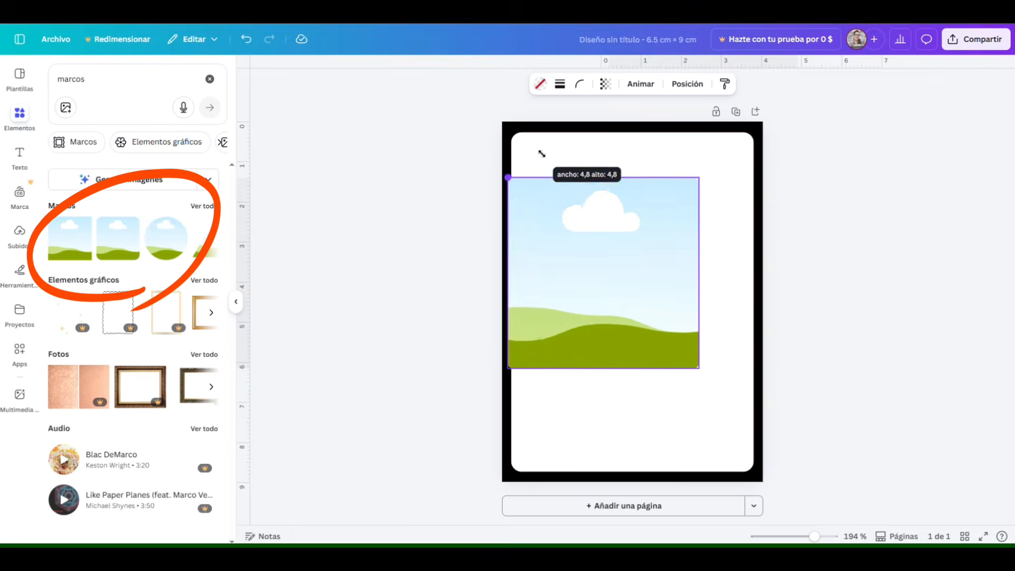
drag(608, 233, 598, 208)
drag(610, 316, 633, 437)
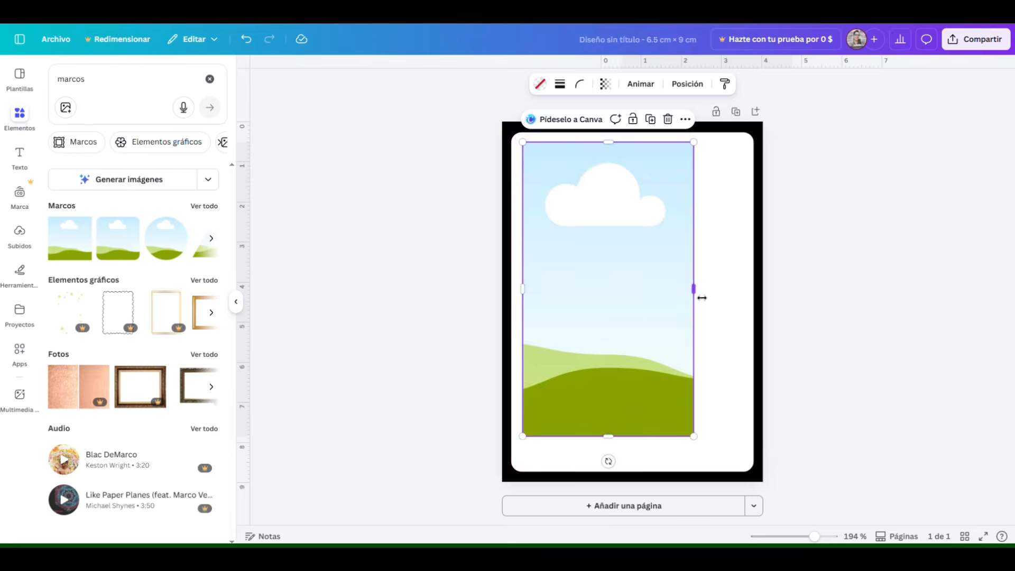
drag(695, 289, 744, 289)
Step: Set the image frame's corner rounding to 10
click(582, 85)
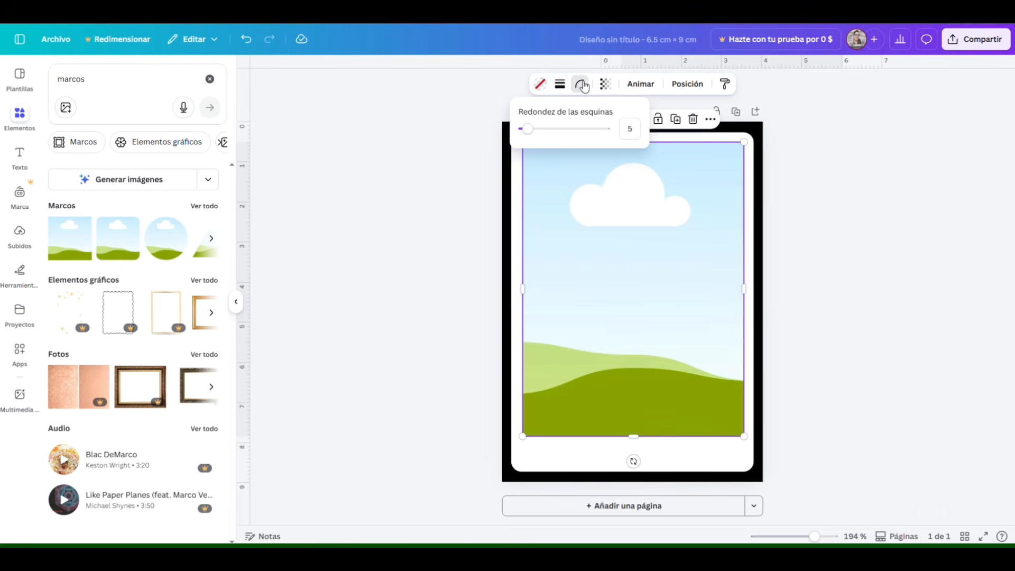
click(640, 133)
text(10)
key(Return)
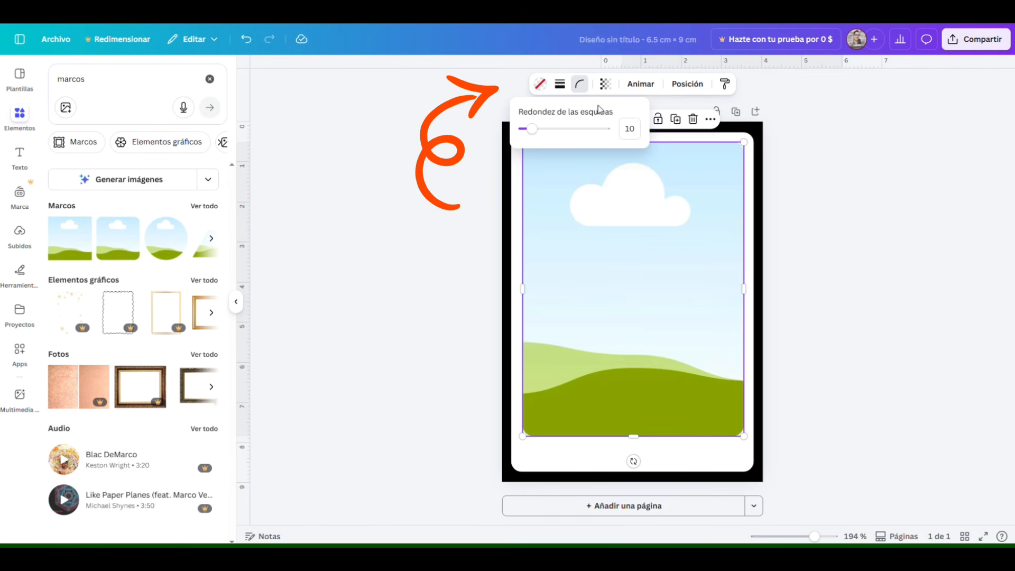
Step: Give the image frame a solid black outline with a thickness of 1
click(560, 83)
click(529, 117)
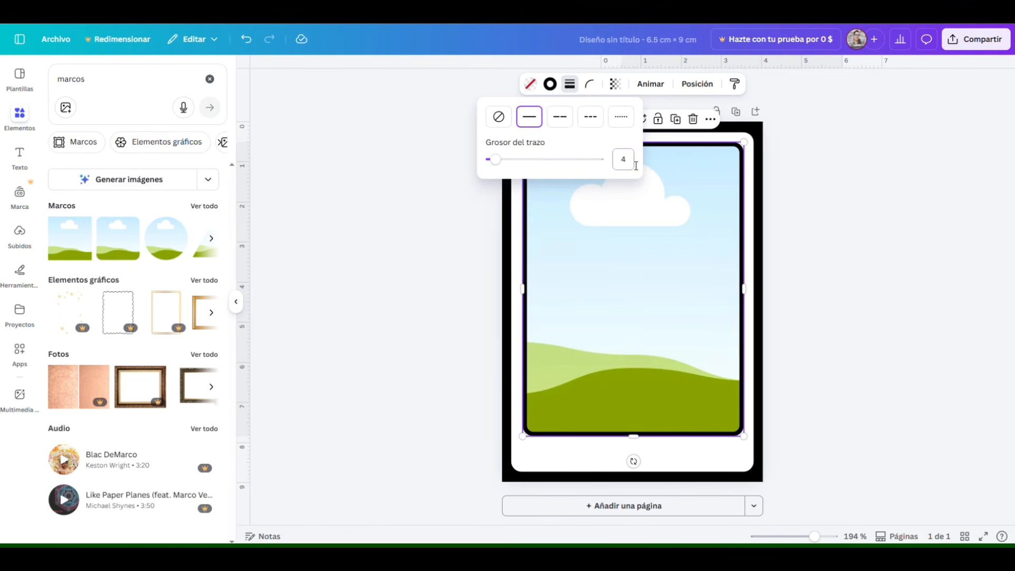
text(1)
click(804, 227)
Step: Lock the image frame in place
click(696, 262)
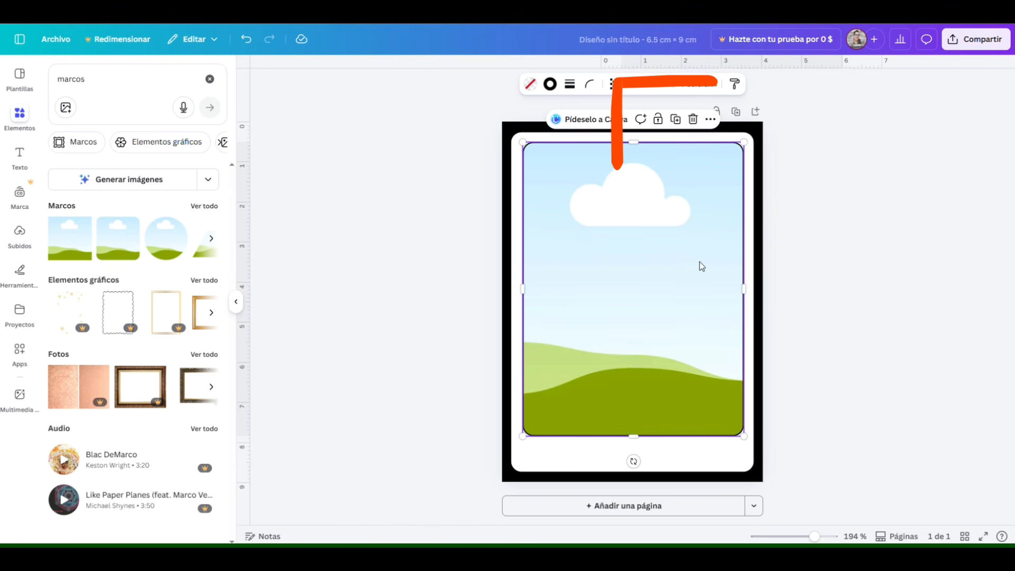
click(658, 120)
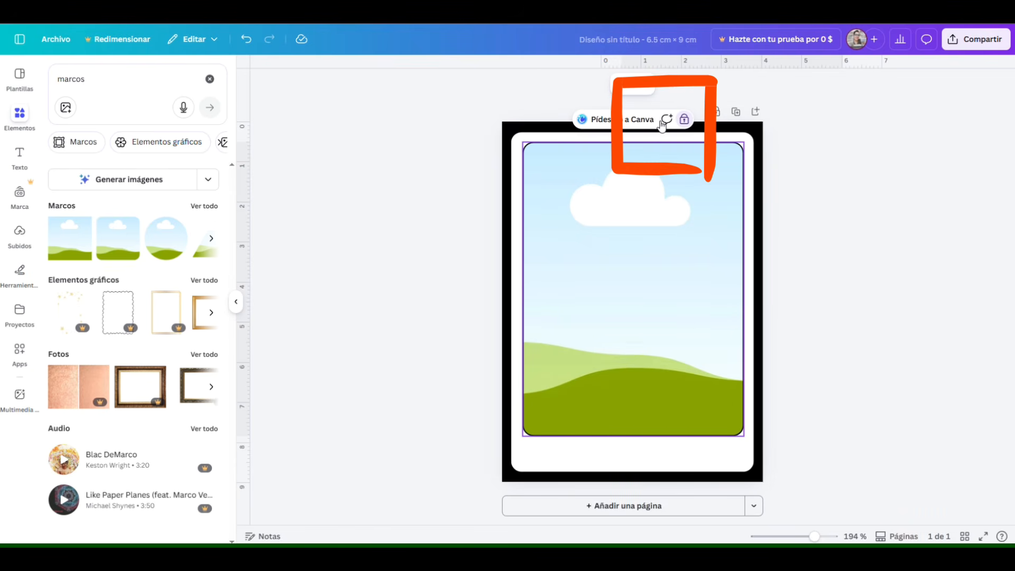
click(828, 222)
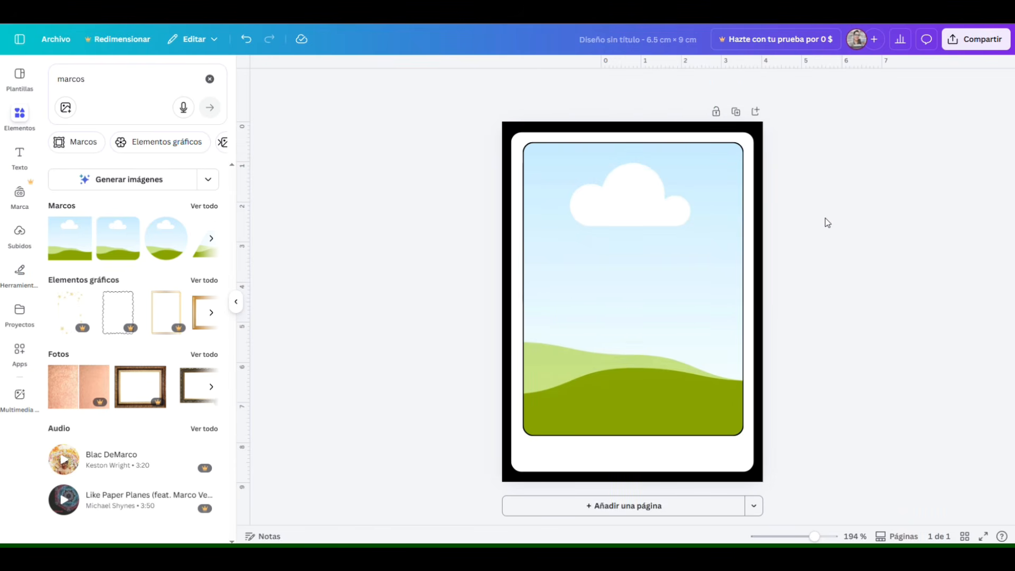
Step: Add a rounded rectangle label about 2.6 by 0.8 cm in the upper left corner of the image frame
click(20, 275)
click(54, 265)
click(86, 239)
drag(527, 293, 542, 194)
drag(489, 234, 490, 193)
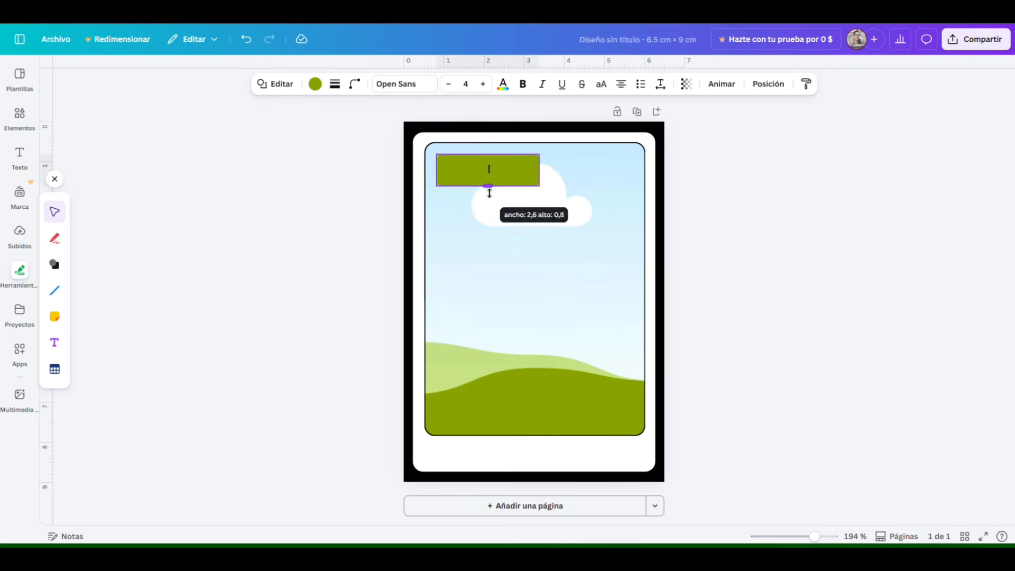
Step: Fill the small label rectangle with white
click(315, 83)
click(163, 150)
click(766, 238)
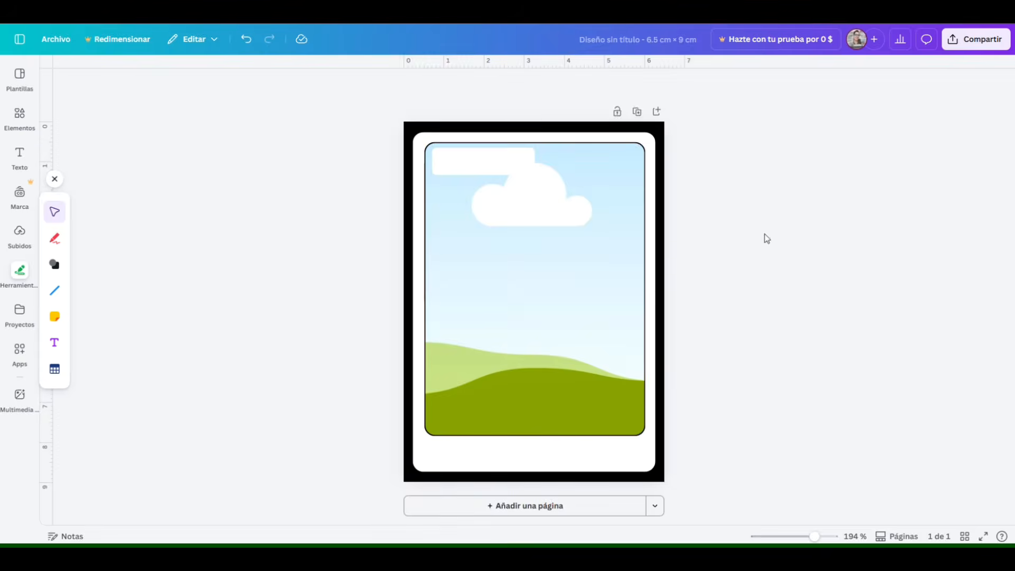
Step: Adjust the corner rounding of the small white label
click(483, 161)
click(354, 83)
key(Return)
click(712, 220)
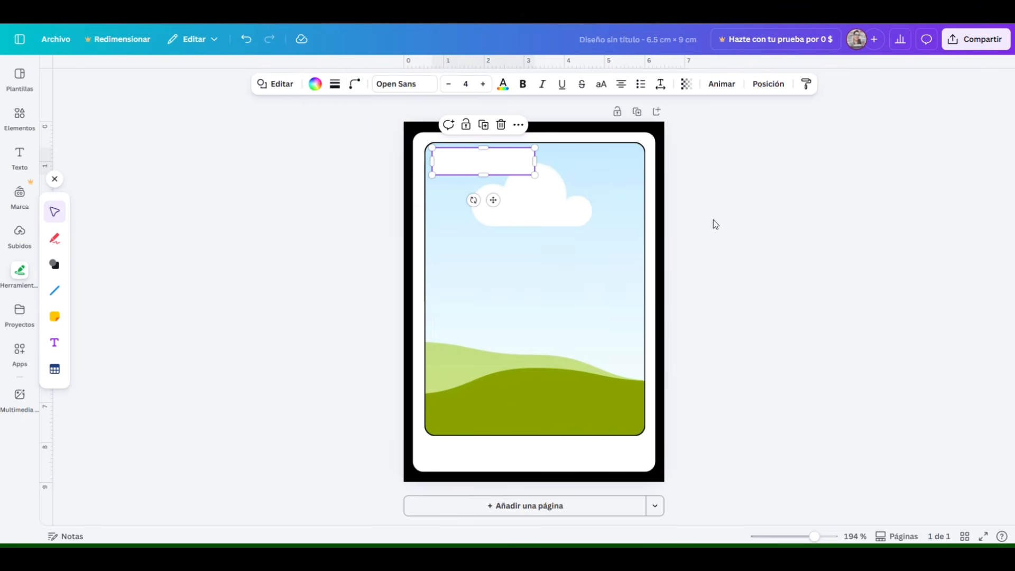
Step: Give the small white label a solid black outline with a thickness of 1
click(338, 87)
click(304, 117)
click(407, 164)
text(1)
key(Return)
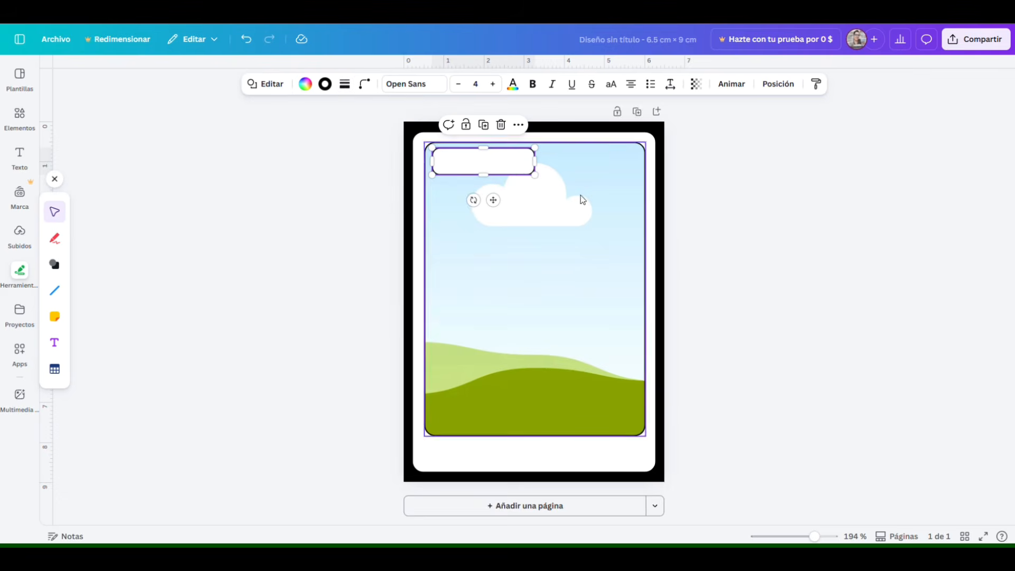
Step: Duplicate the label, move the copy to the bottom of the image frame and widen it to nearly the frame's width
click(520, 167)
click(531, 175)
click(487, 127)
drag(524, 183, 505, 421)
drag(533, 416, 646, 418)
click(709, 392)
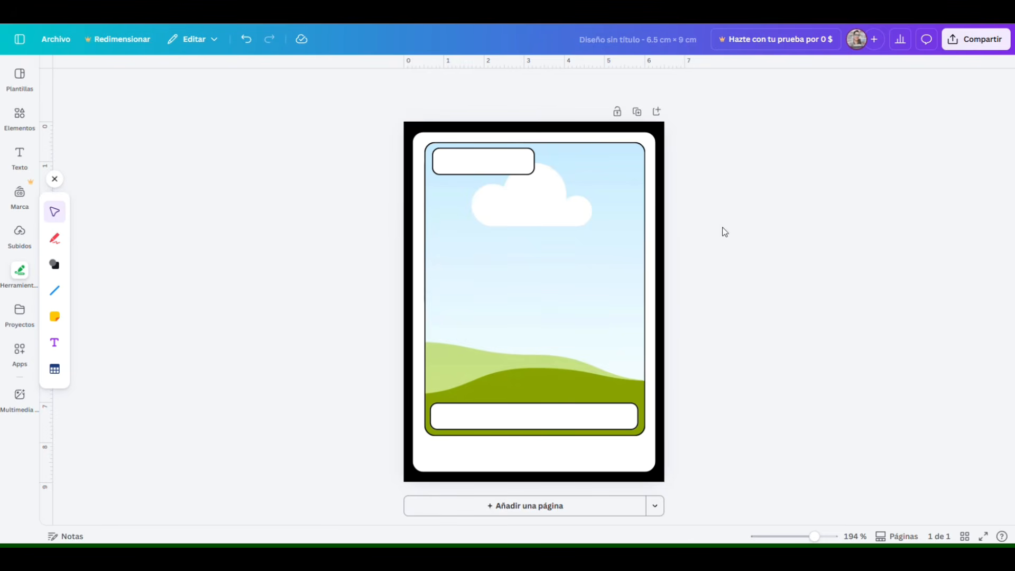
Step: Add a title text to the card reading "Love Love Love Sahur"
click(20, 156)
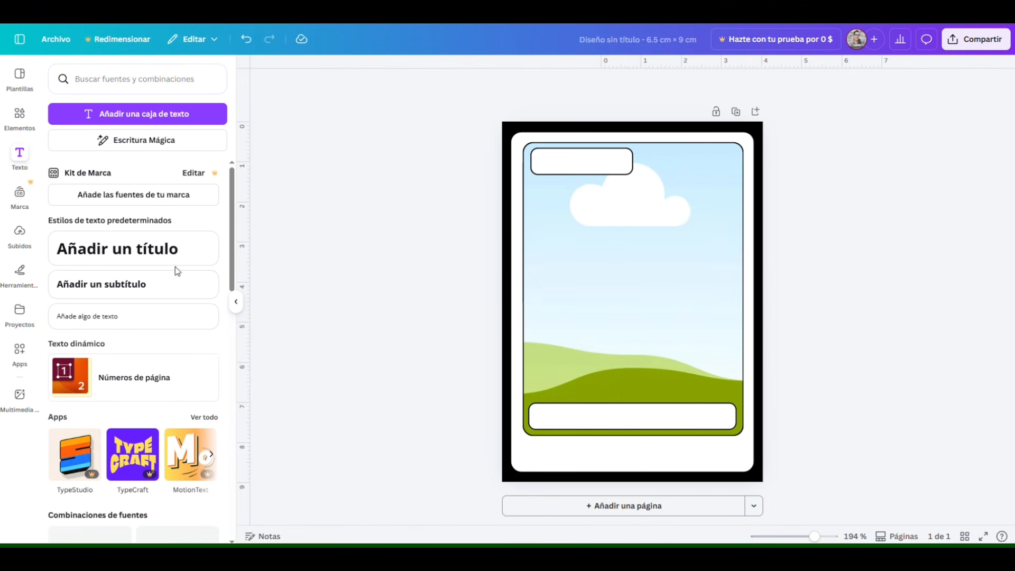
click(148, 249)
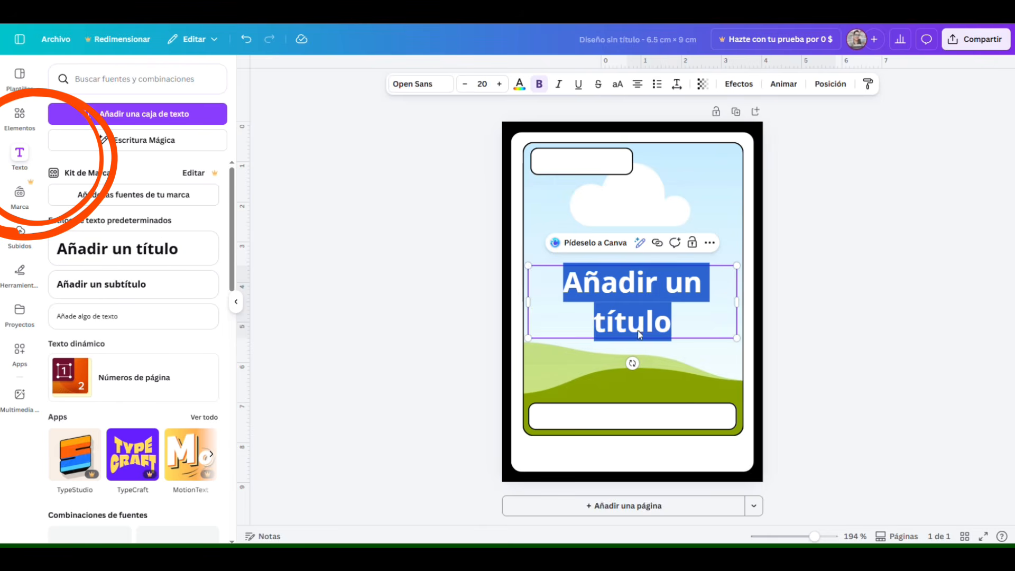
text(Love Love Love)
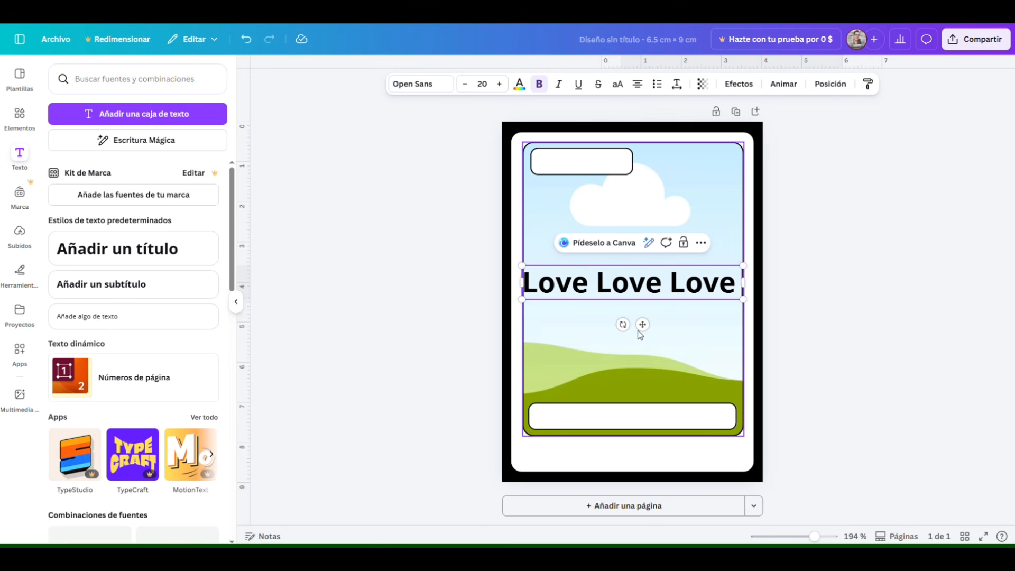
text( Sahur)
Step: Reduce the title's font size to 14 and place it in the white strip below the image frame
click(465, 84)
click(465, 84)
click(465, 84)
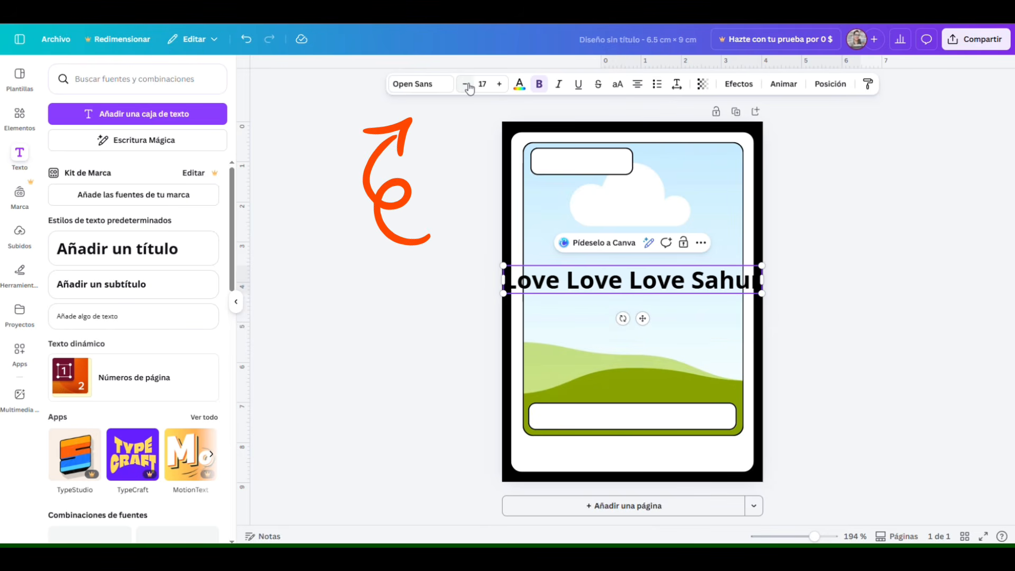
click(465, 84)
click(465, 84)
click(465, 84)
drag(643, 318, 649, 493)
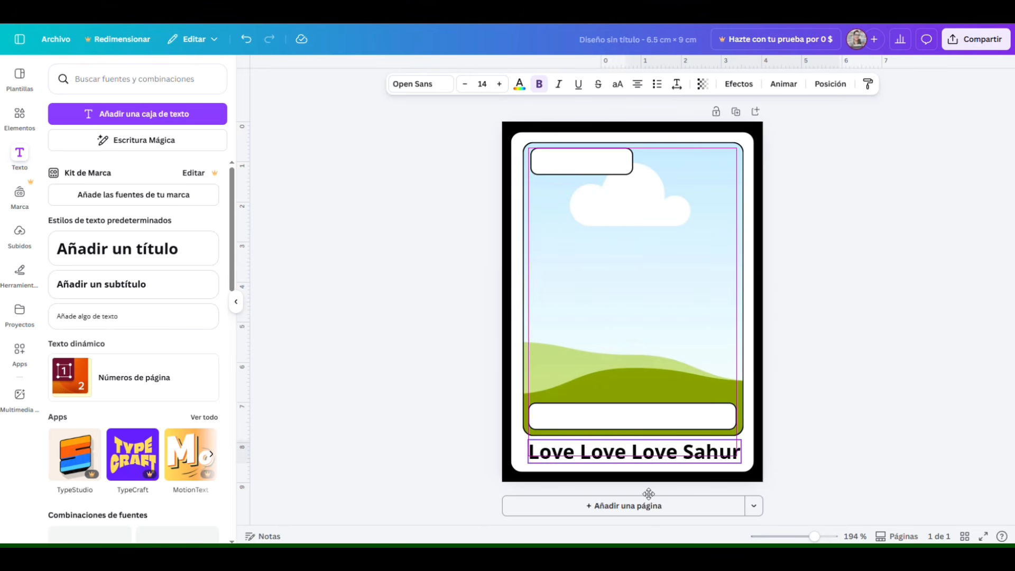
Step: Make the title text white and give it a black Contorno outline effect with a thickness of 134
click(519, 84)
click(216, 269)
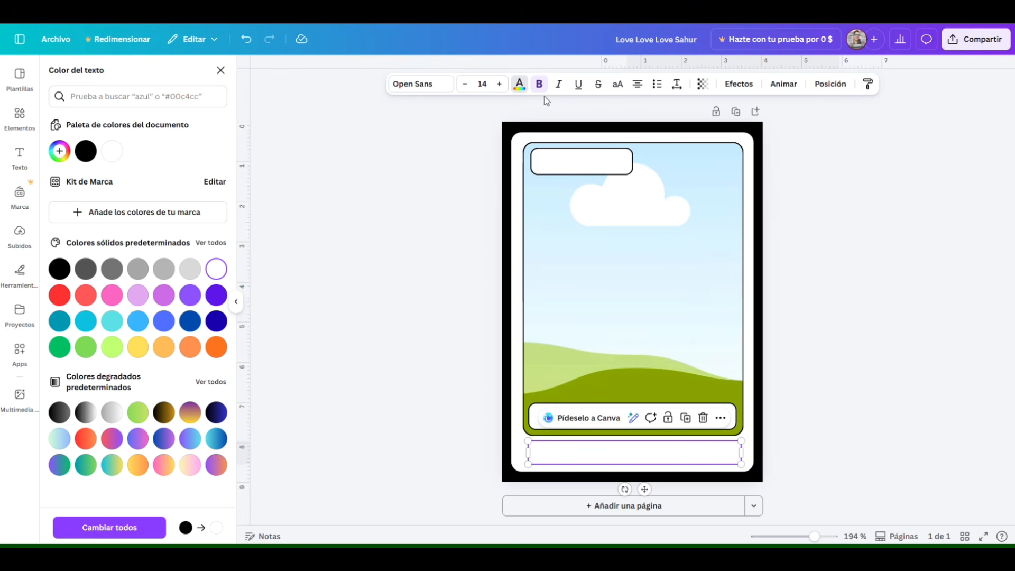
click(739, 84)
click(199, 206)
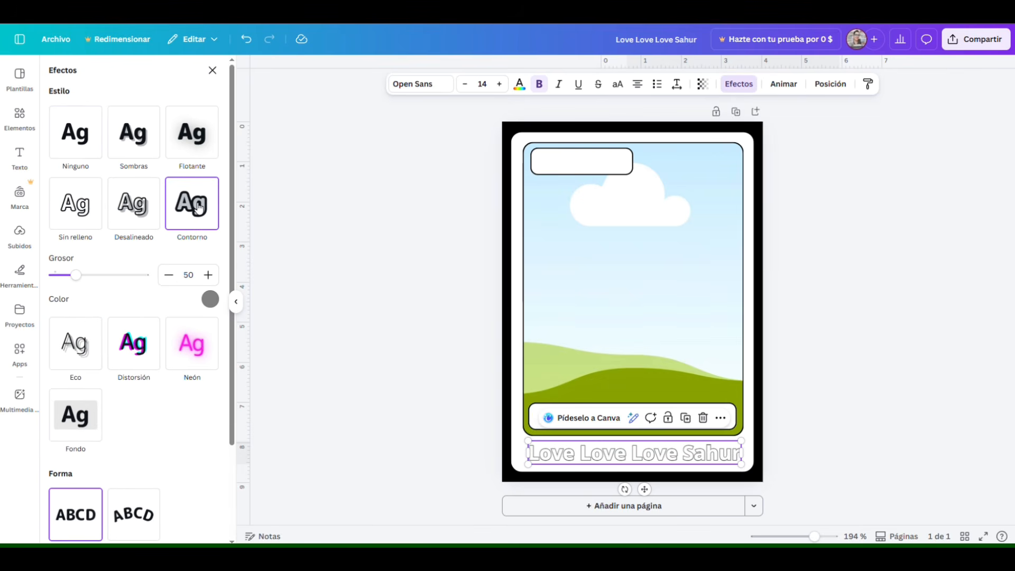
click(210, 299)
click(82, 351)
key(Escape)
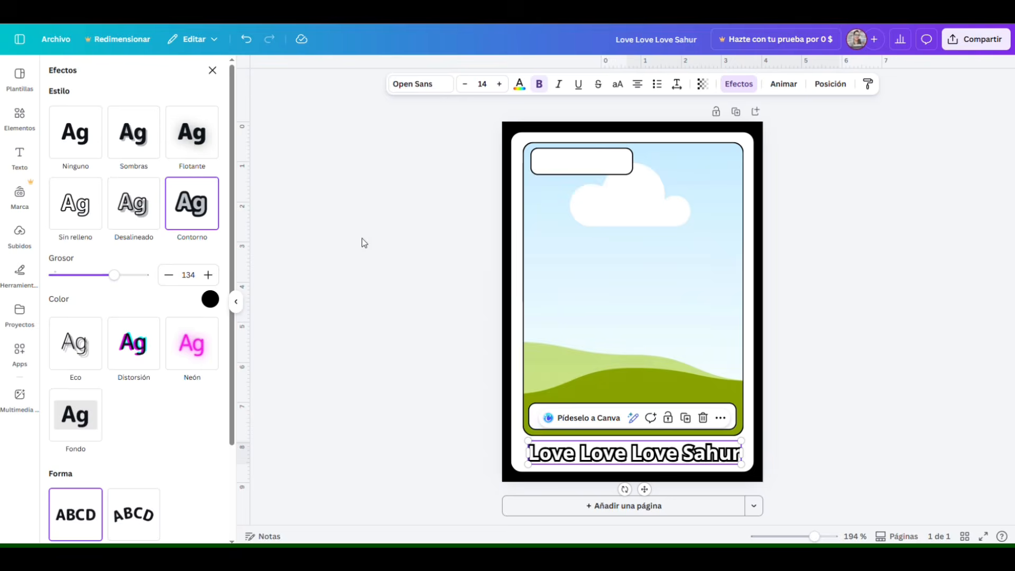
Step: Change the title's font to Waffle Soft
click(420, 84)
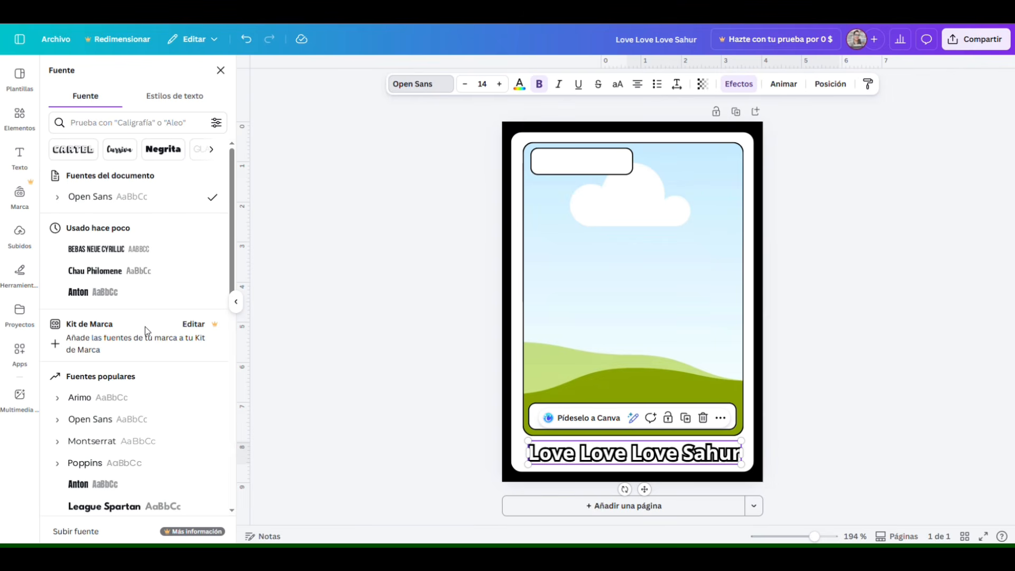
scroll(145, 326, down, 6)
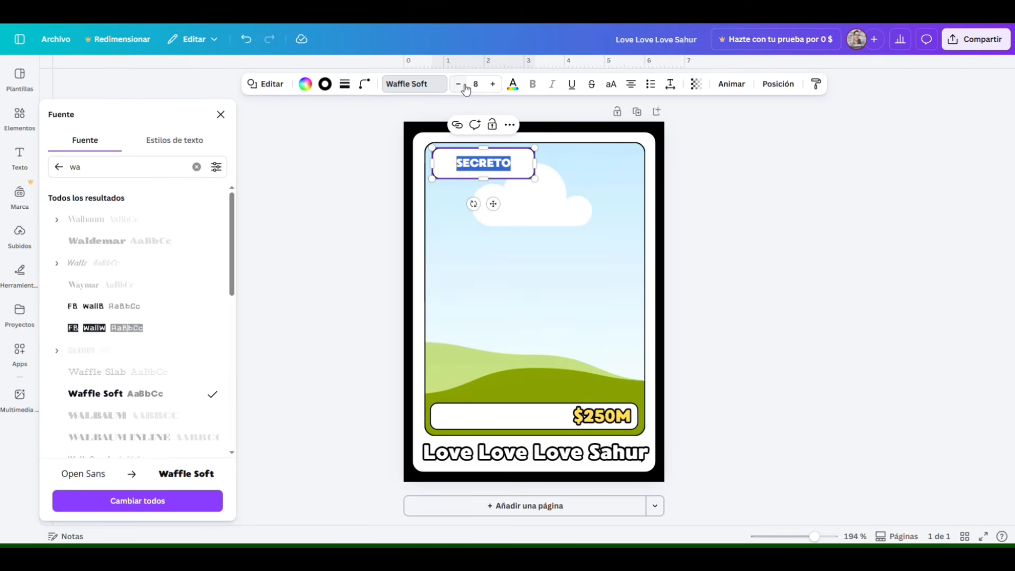
Step: Shrink the SECRETO label box so it fits closely around its text
drag(534, 179, 500, 165)
click(691, 220)
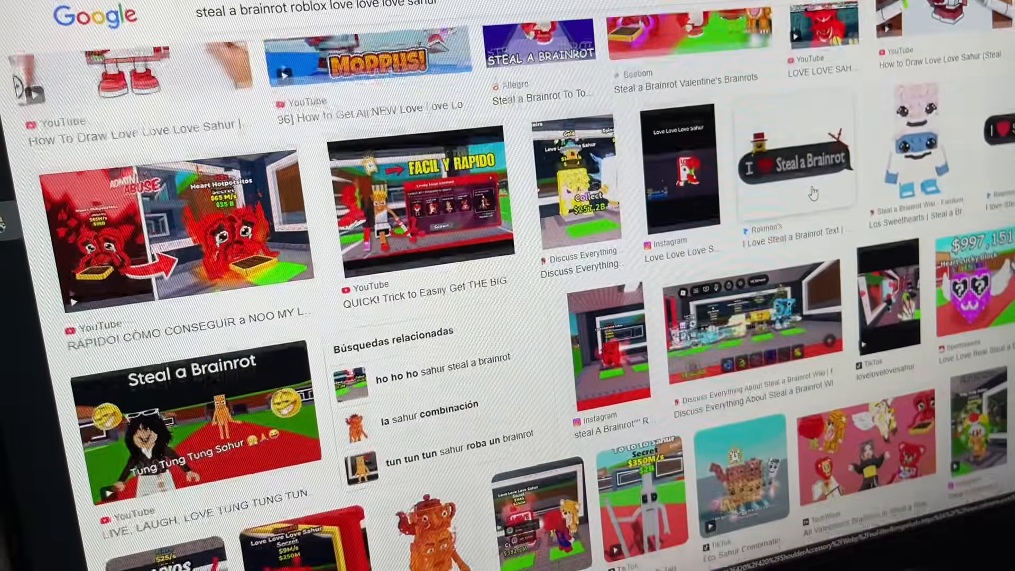
Step: Look through the Google image results for "steal a brainrot roblox love love love sahur" for a usable character picture
scroll(813, 193, down, 12)
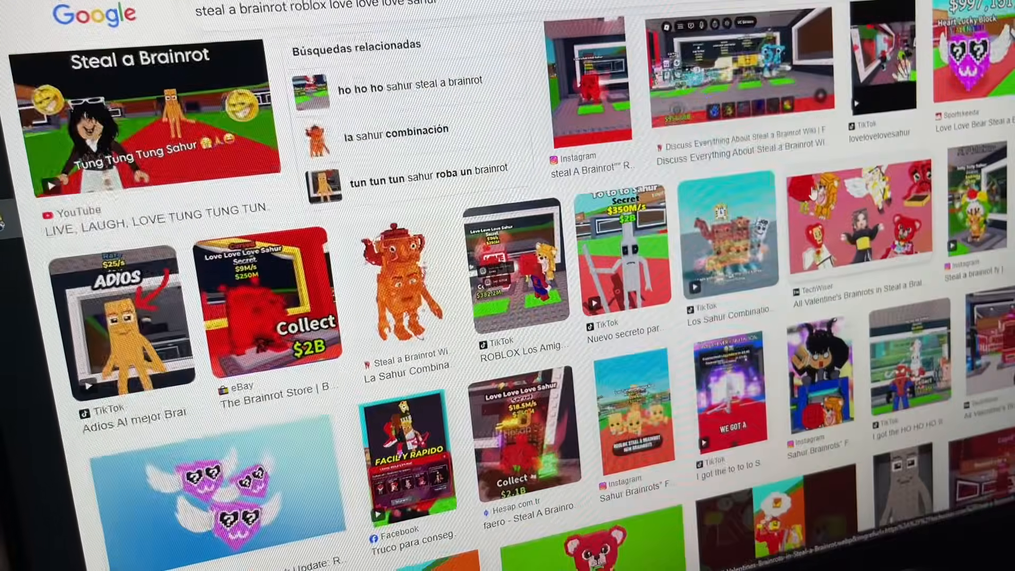
scroll(813, 194, down, 10)
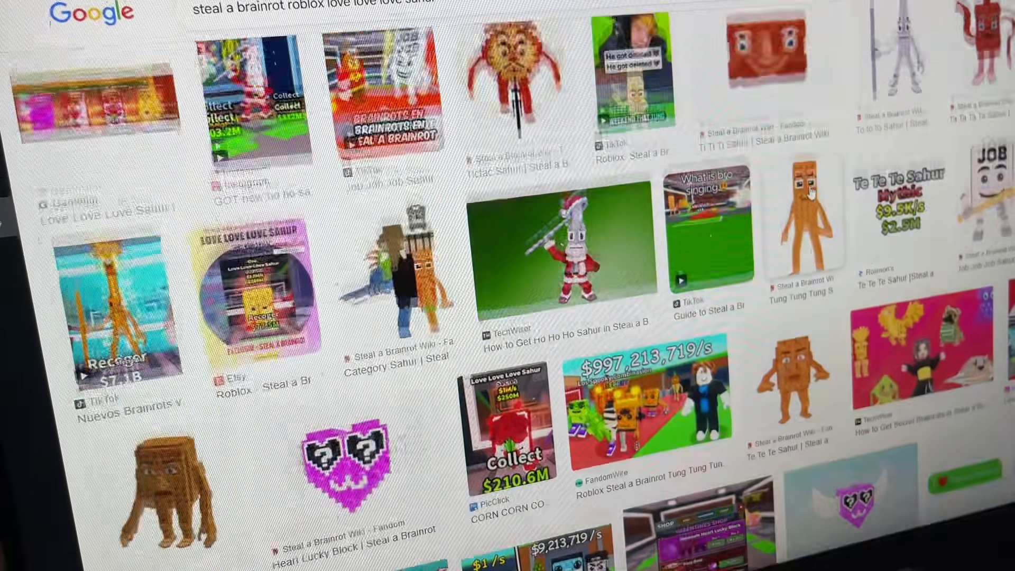
scroll(817, 189, down, 3)
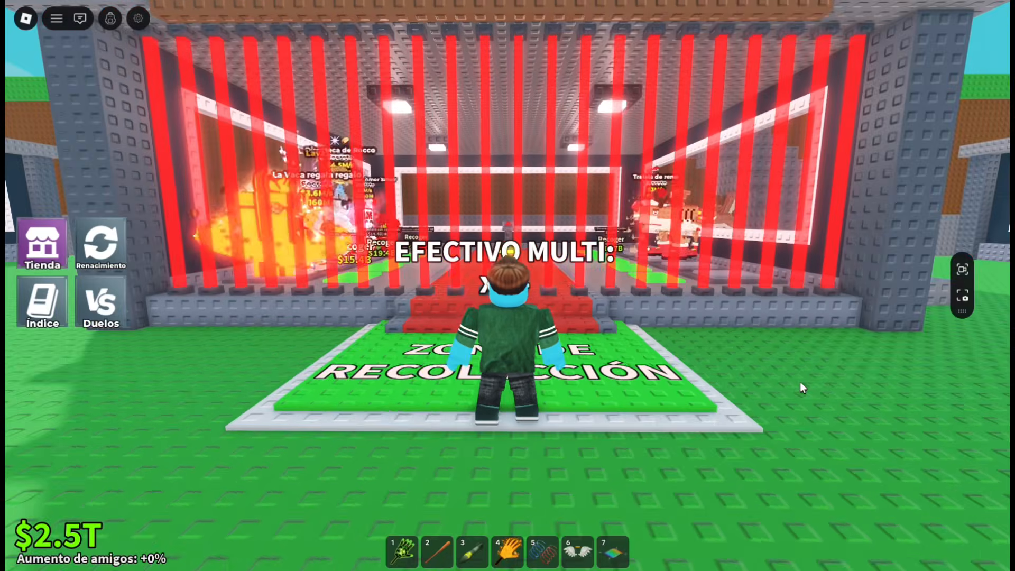
Step: In the Roblox game, walk into the base, frame the Amor Amor Amor Sahur figure up close and capture a screenshot
key(w)
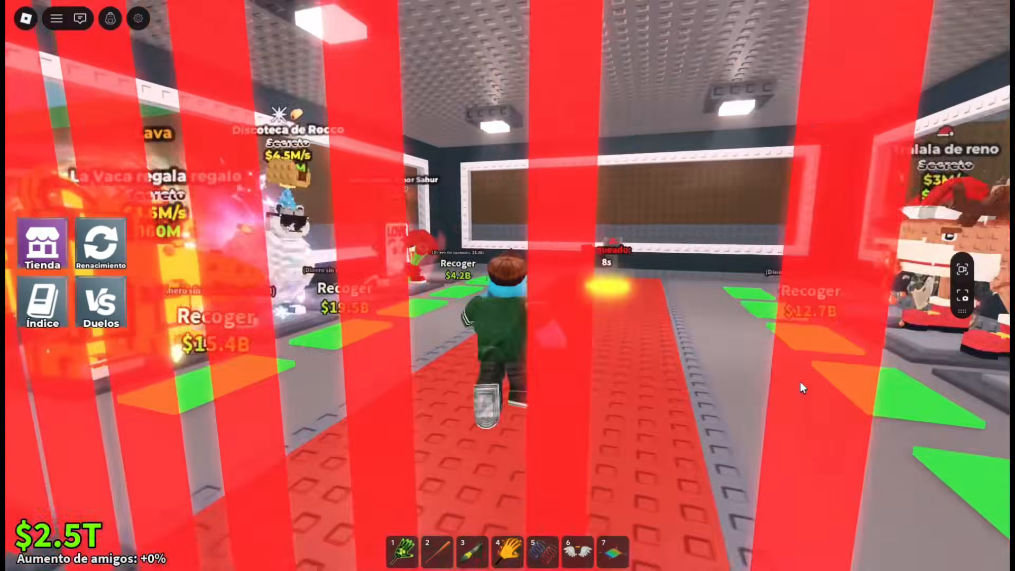
key(a)
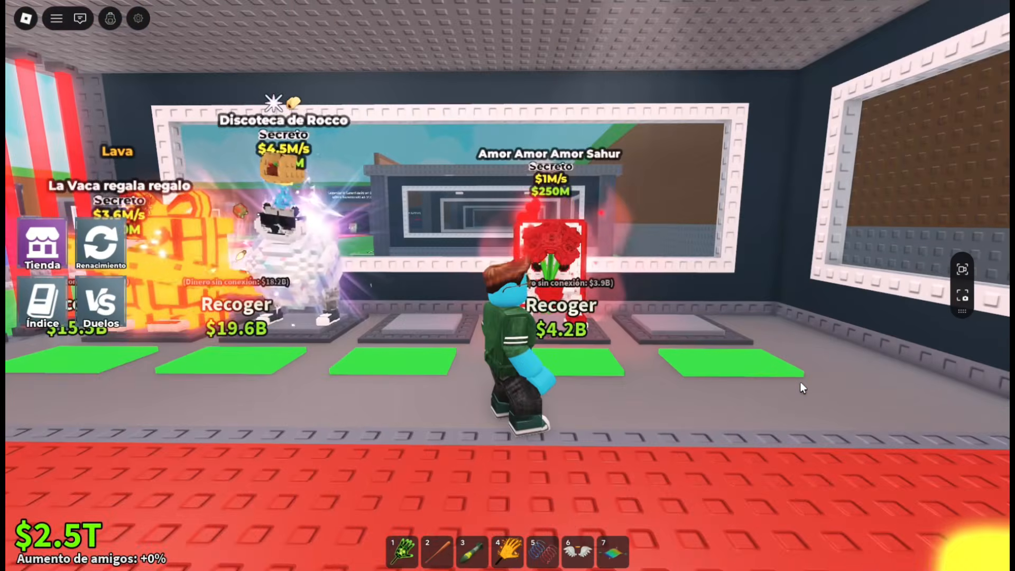
key(d)
key(w)
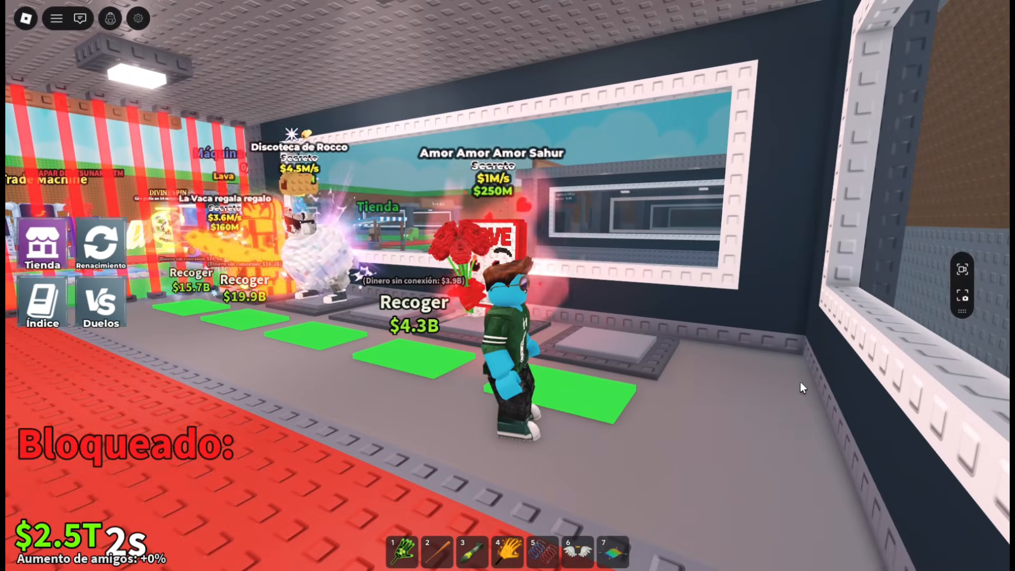
key(Right)
key(Left)
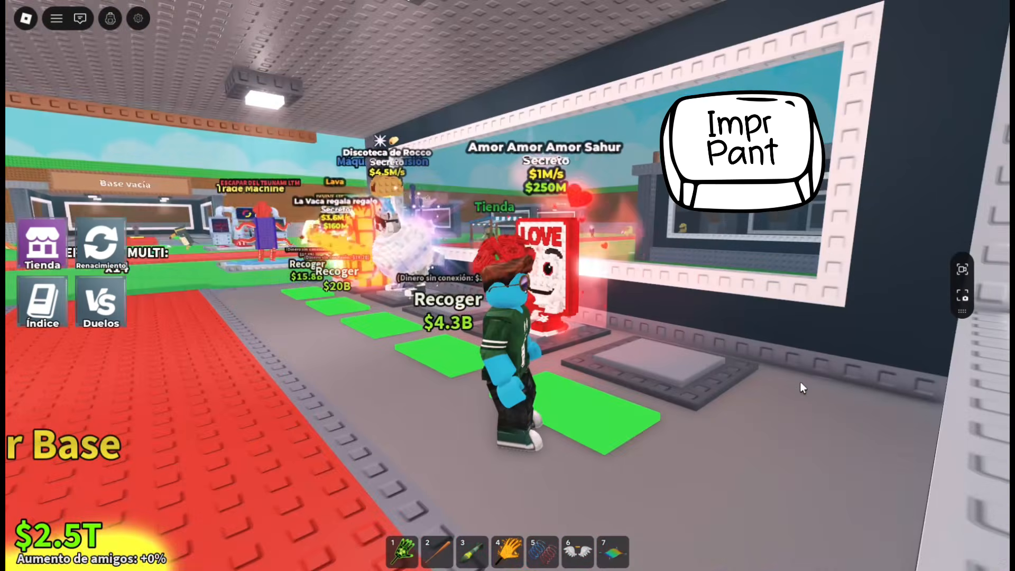
scroll(566, 306, up, 5)
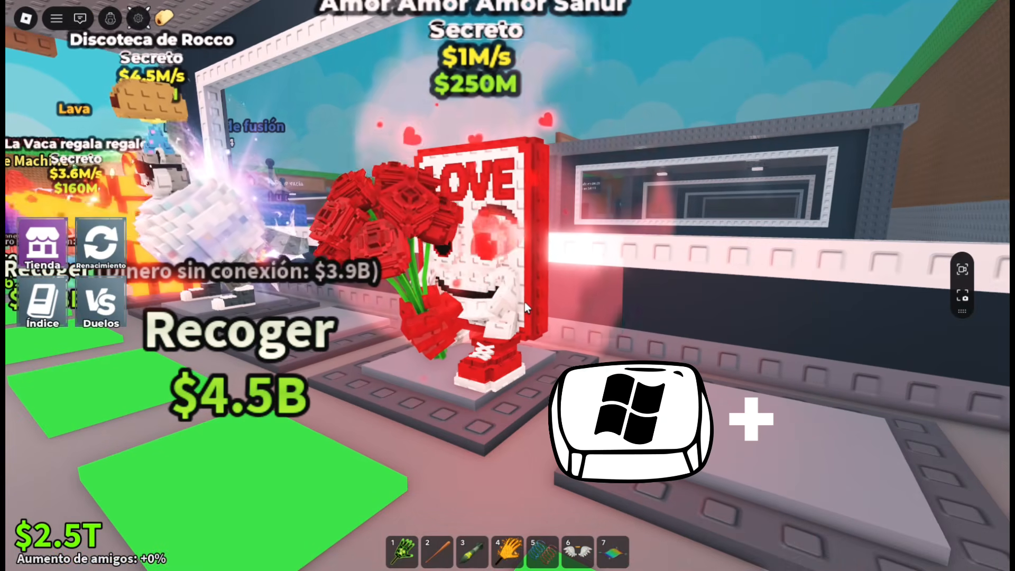
key(super+Print)
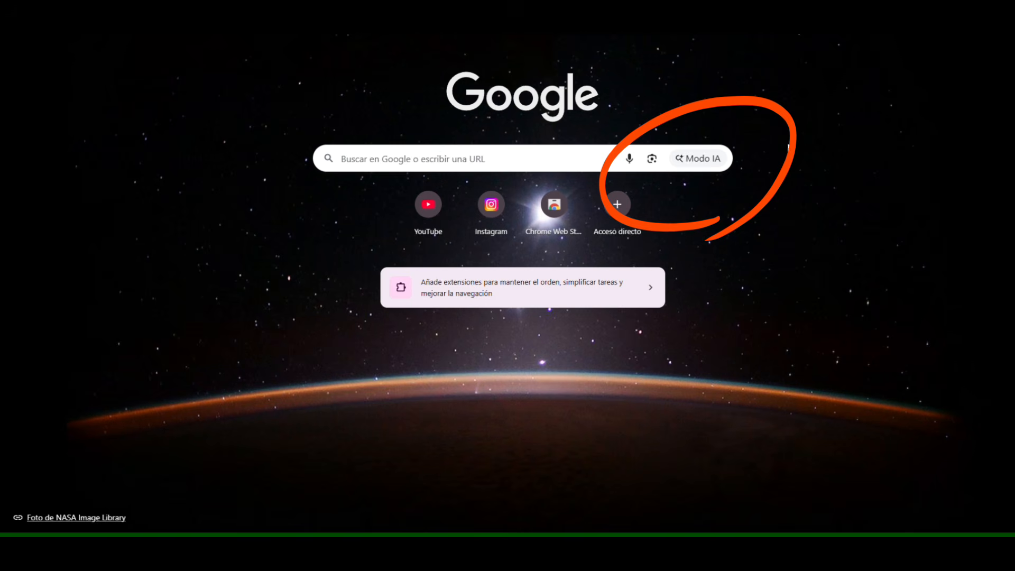
Step: In Google's AI Mode, attach the screenshot for image generation and submit "Quita los textos de la imagen pero deja el LOVE del personaje"
click(711, 162)
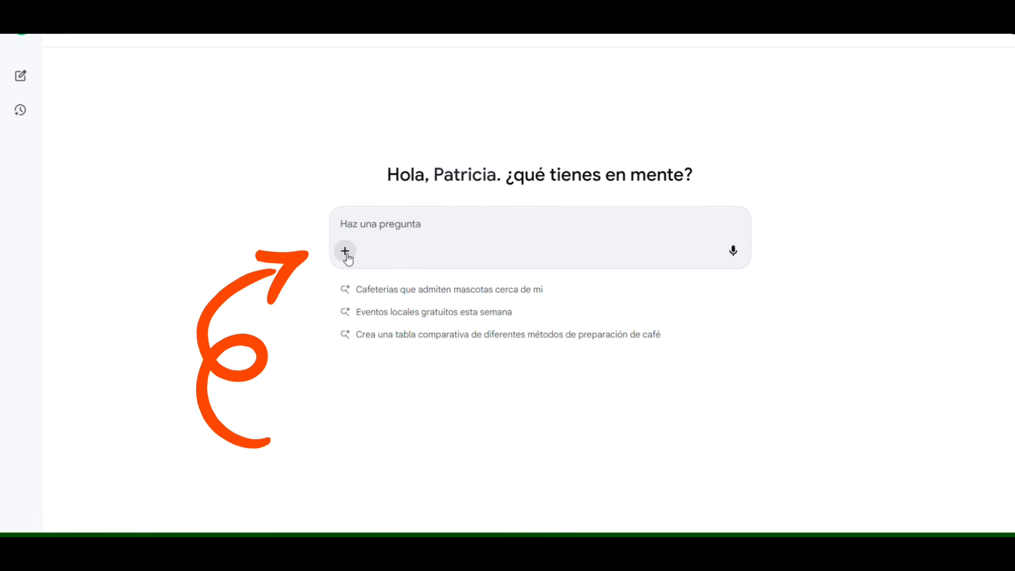
click(346, 251)
click(382, 212)
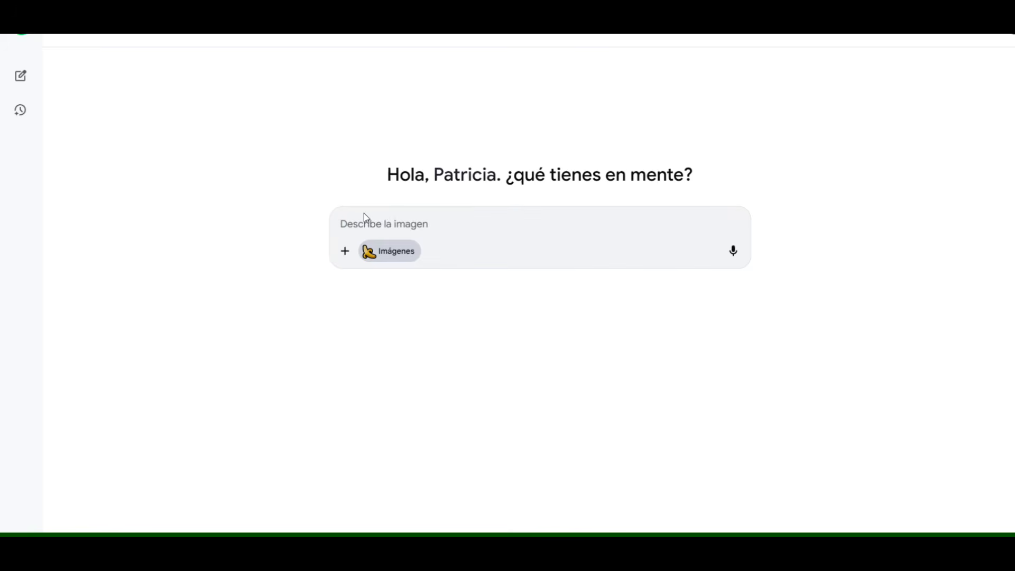
click(345, 251)
text(ta los textos de la imagen pero deja el LOVE del personaje)
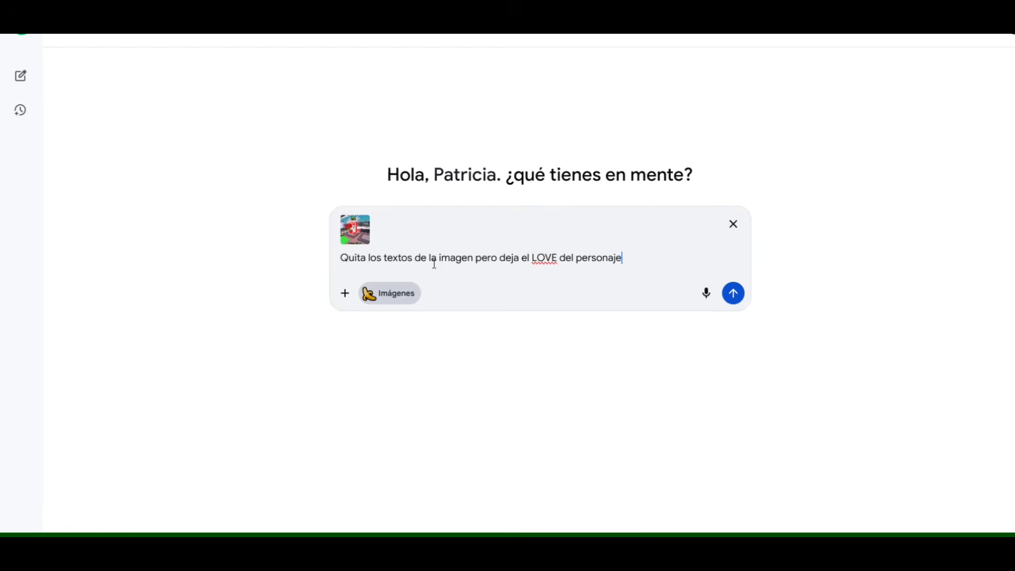
key(Return)
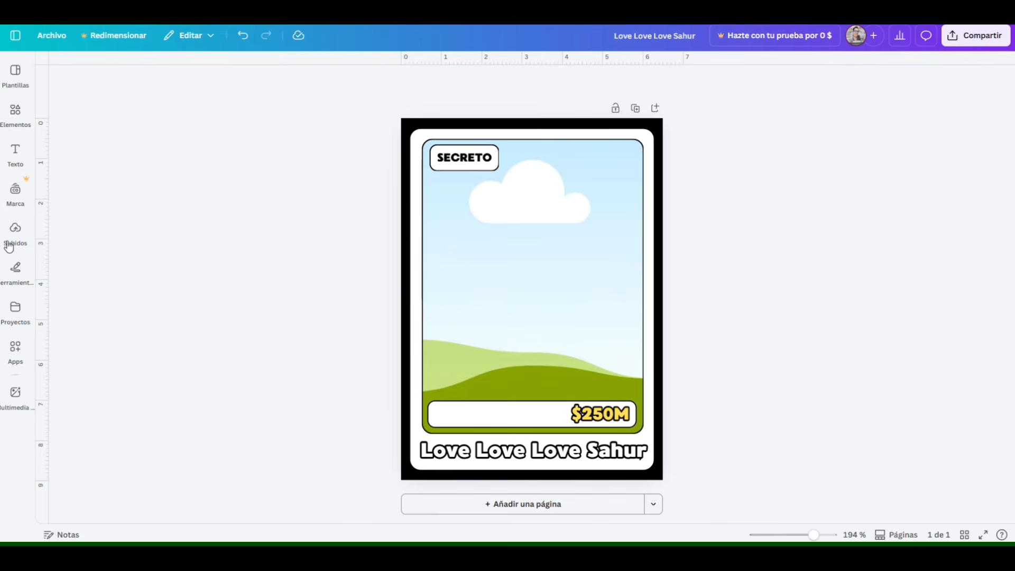
Step: Back in Canva, place the uploaded character image inside the card's image frame
click(16, 236)
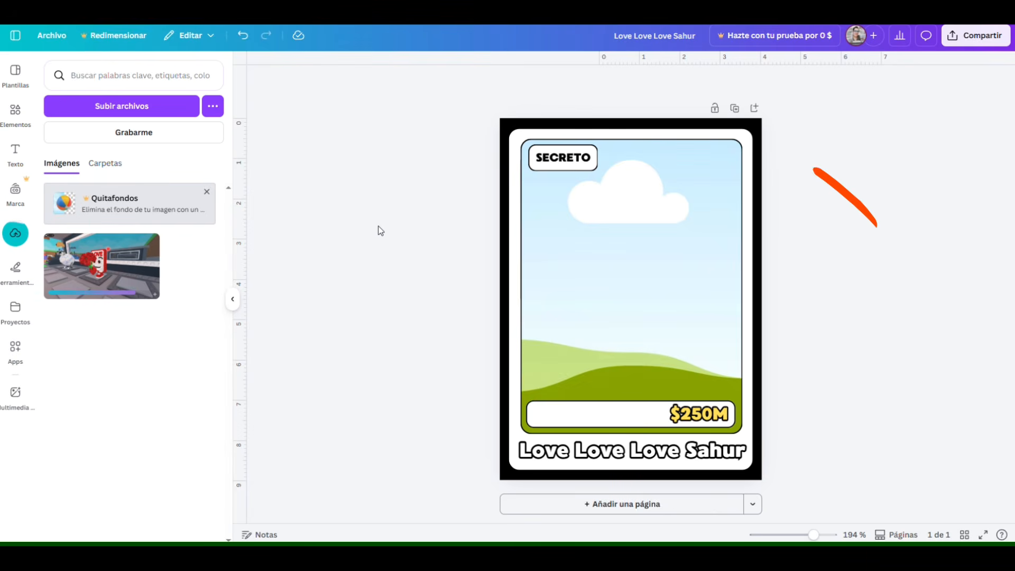
click(661, 230)
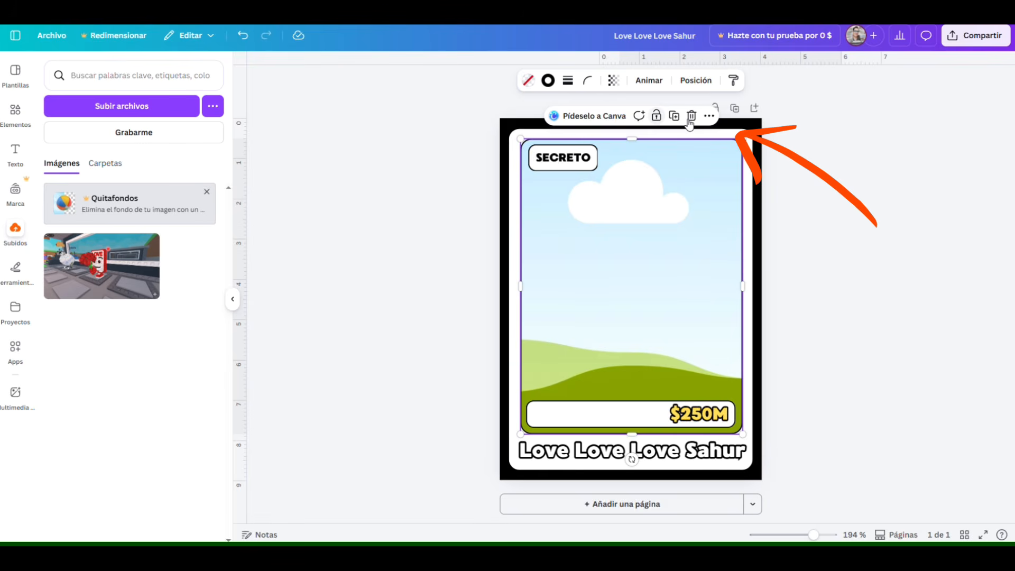
drag(100, 265, 682, 236)
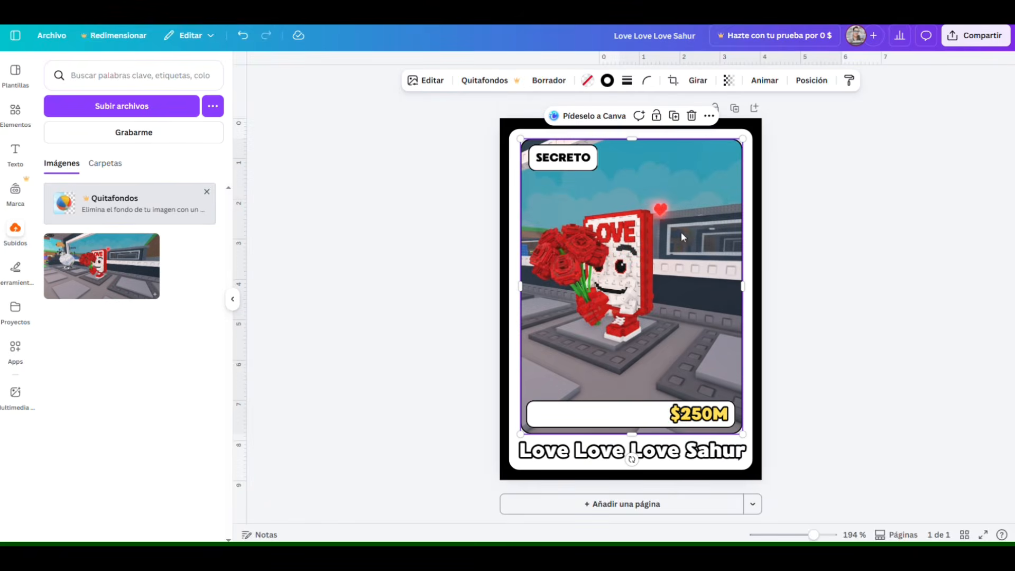
Step: Enlarge and reposition the picture within its frame so the character with the roses fills the card
double_click(644, 287)
drag(372, 434, 237, 532)
drag(622, 303, 682, 302)
drag(287, 72, 241, 46)
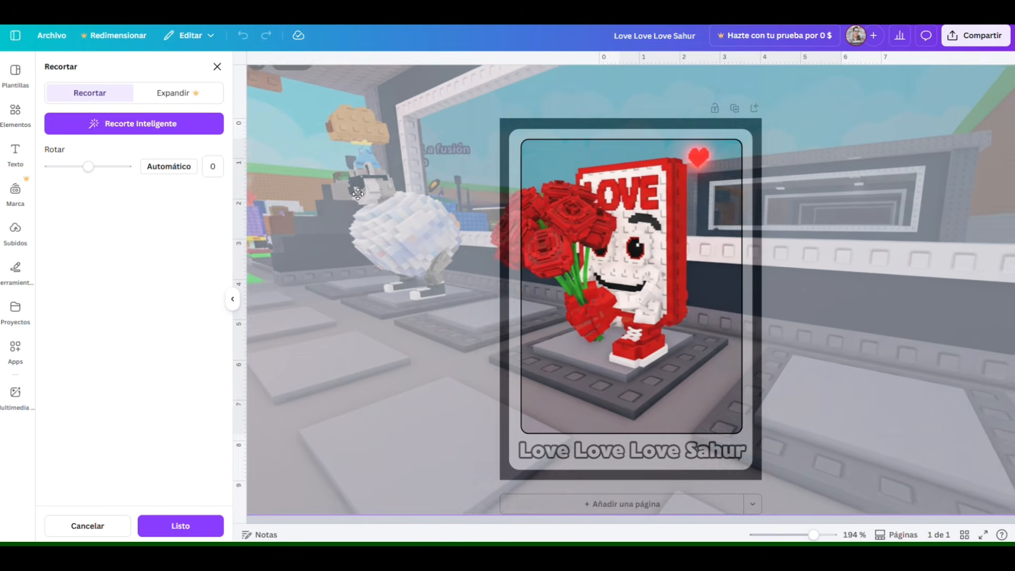
drag(776, 246, 805, 269)
key(Return)
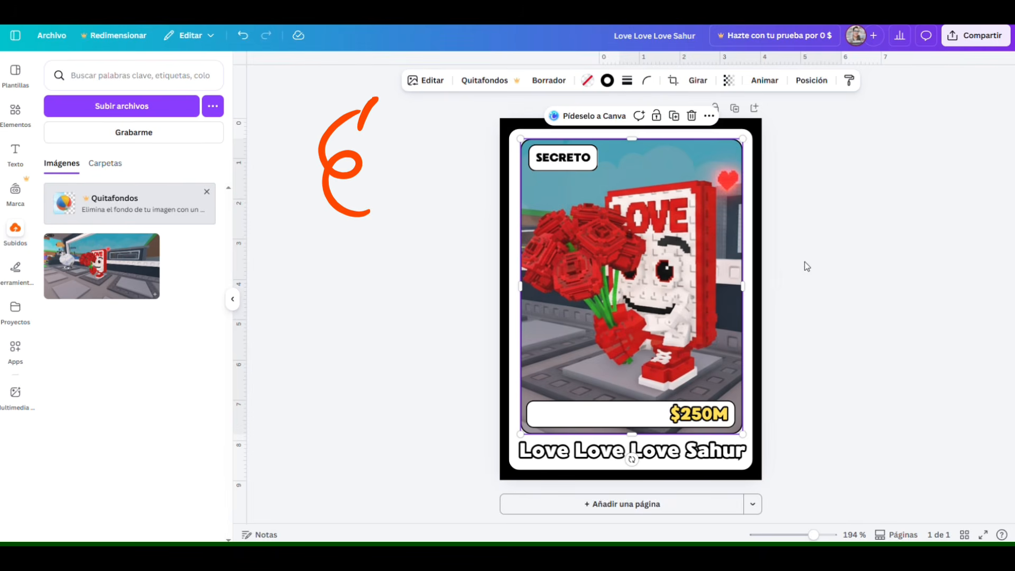
Step: Apply a preset filter to the character image in the frame
click(432, 80)
click(208, 329)
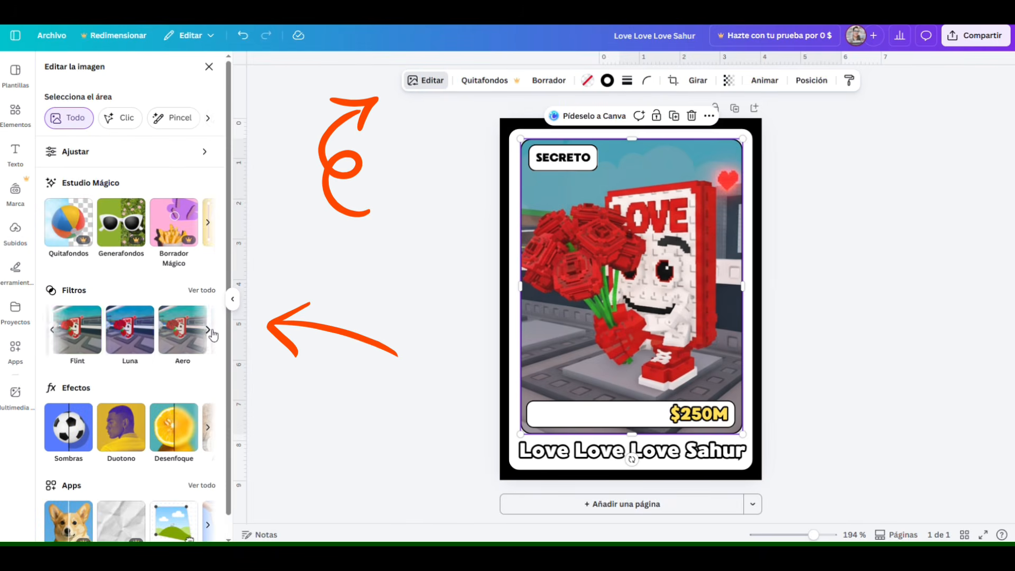
click(174, 330)
click(339, 283)
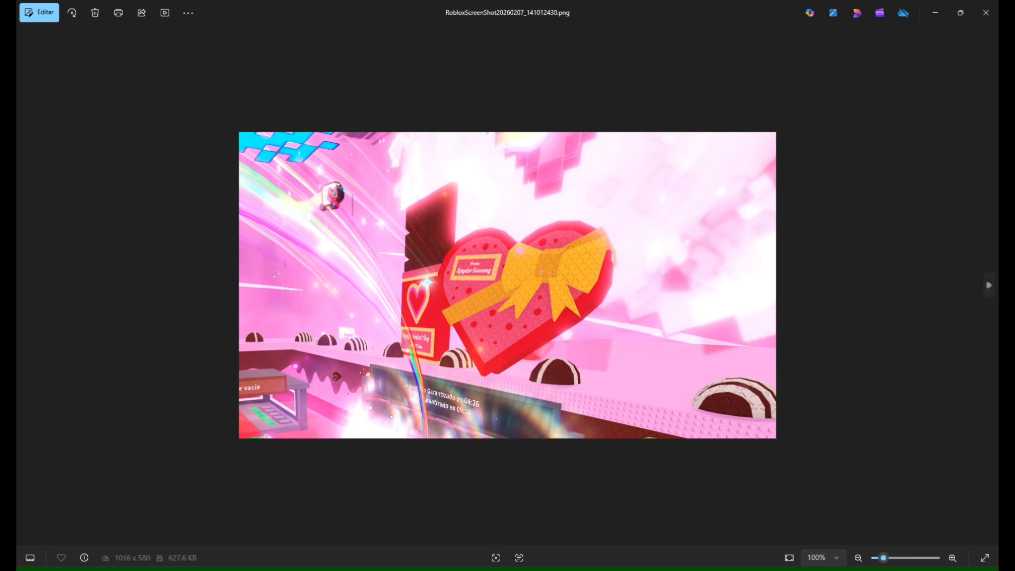
Step: Page through the saved Roblox screenshots in the photo viewer for a background picture
key(Right)
key(Right)
key(Right)
key(Right)
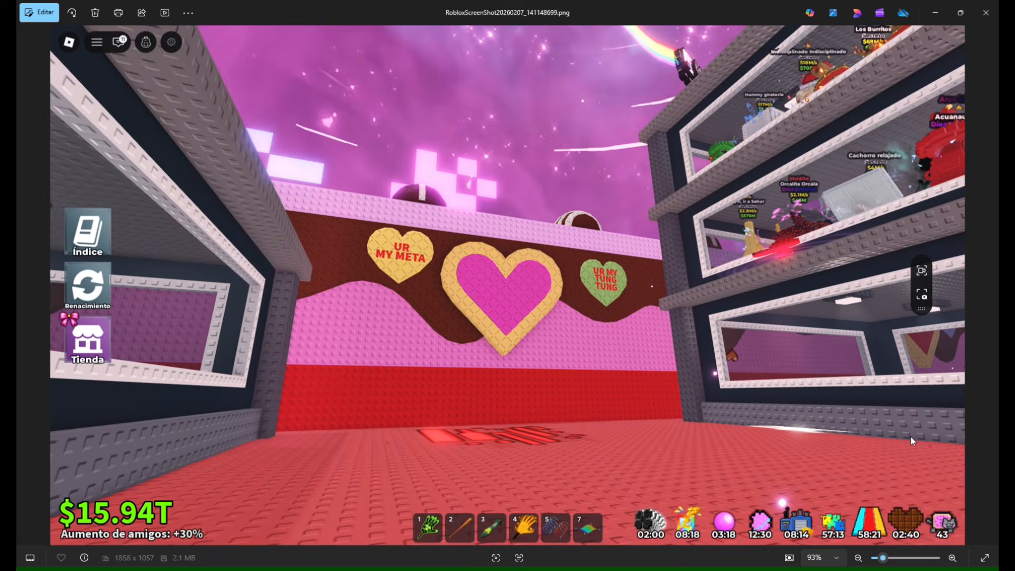
key(Right)
key(Right)
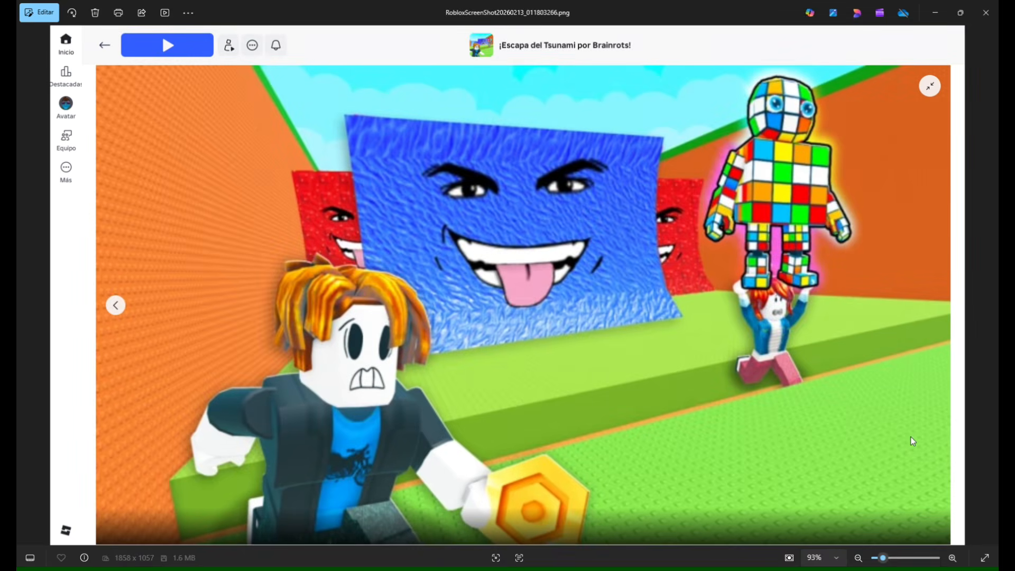
key(Left)
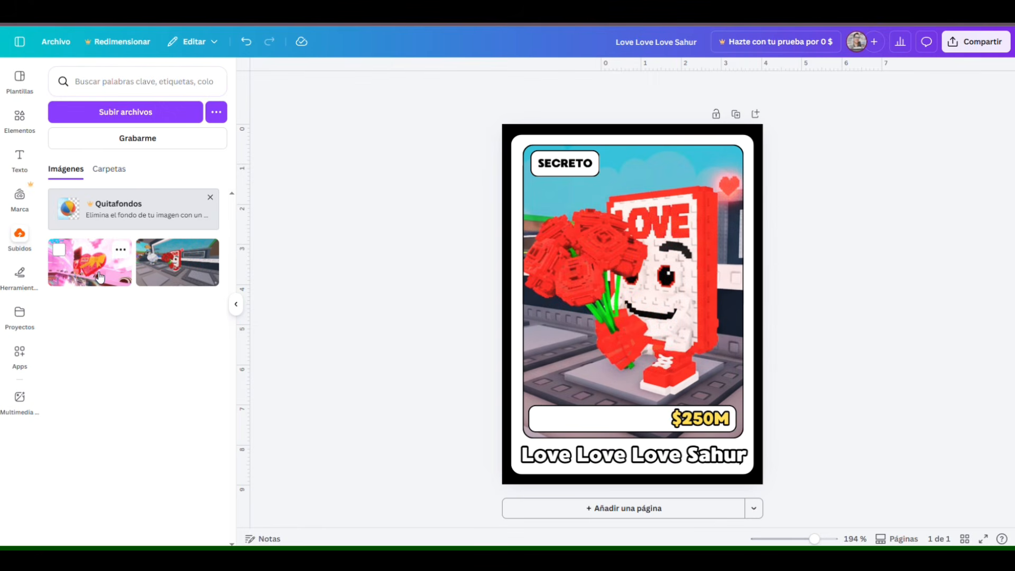
Step: In Canva, place the uploaded pink heart-box screenshot in the card's image frame as the background
click(633, 287)
drag(102, 268, 599, 264)
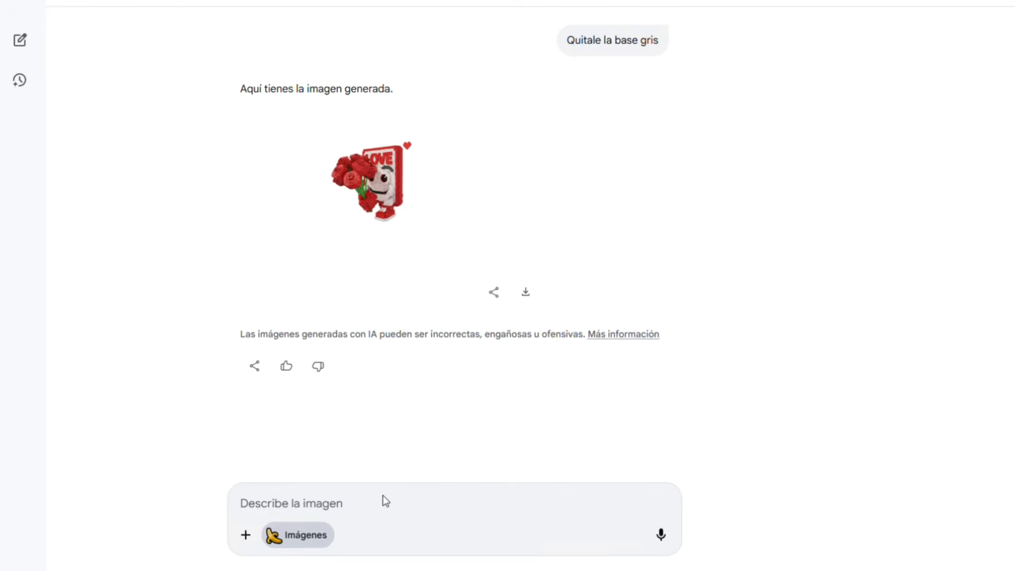
Step: Ask the image AI: "Haz con trasparencia el fondo y ajusta el tamaño de la imagen al personaje"
text(Haz con trasparencia)
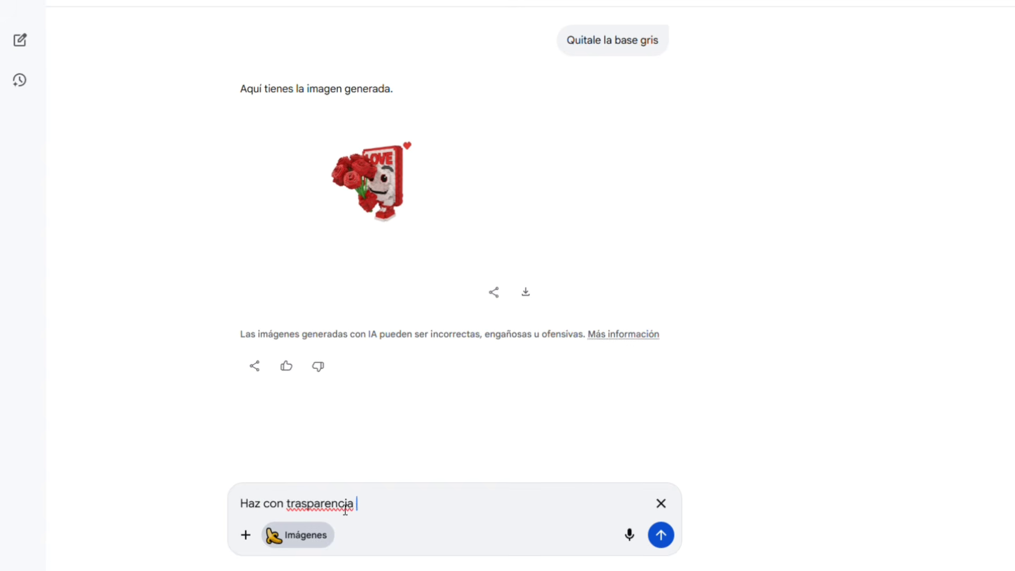
text( el fondo y ajusta el tamaño de la imagen al personaje)
key(Return)
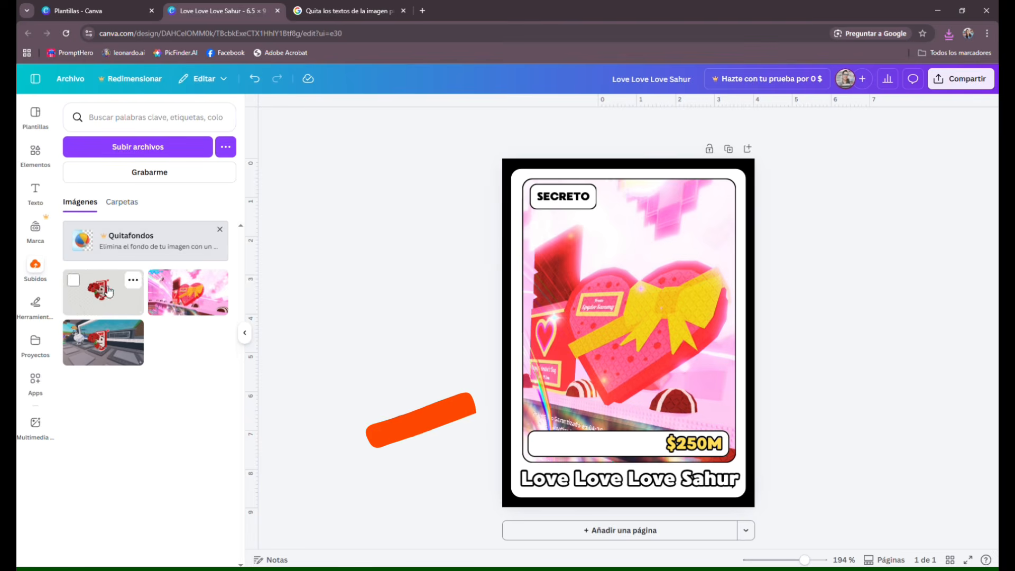
Step: In Canva, try the uploaded AI-edited rose character image on the card, enlarging it and centring the character over the artwork
drag(108, 288, 626, 289)
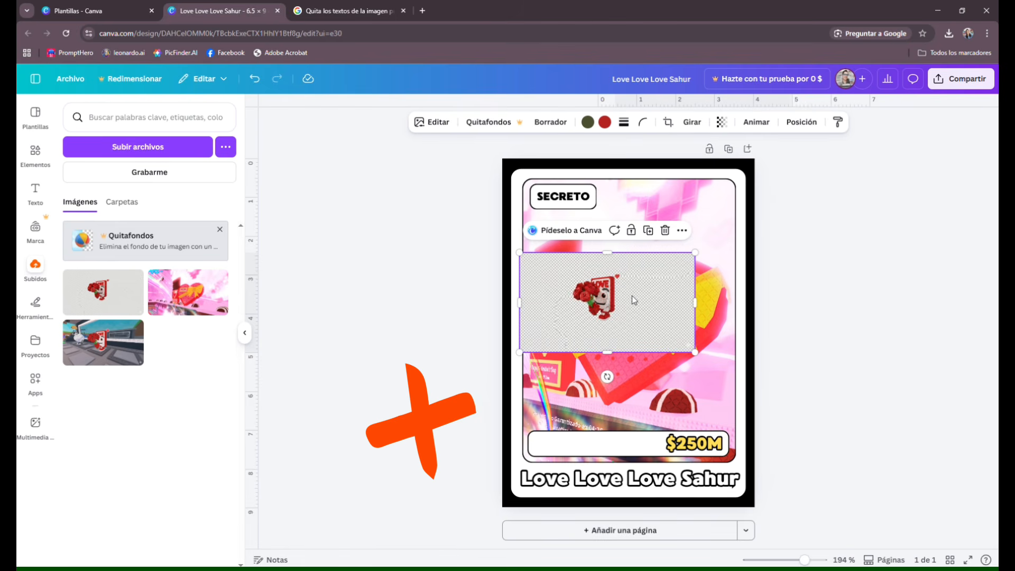
drag(695, 352, 962, 439)
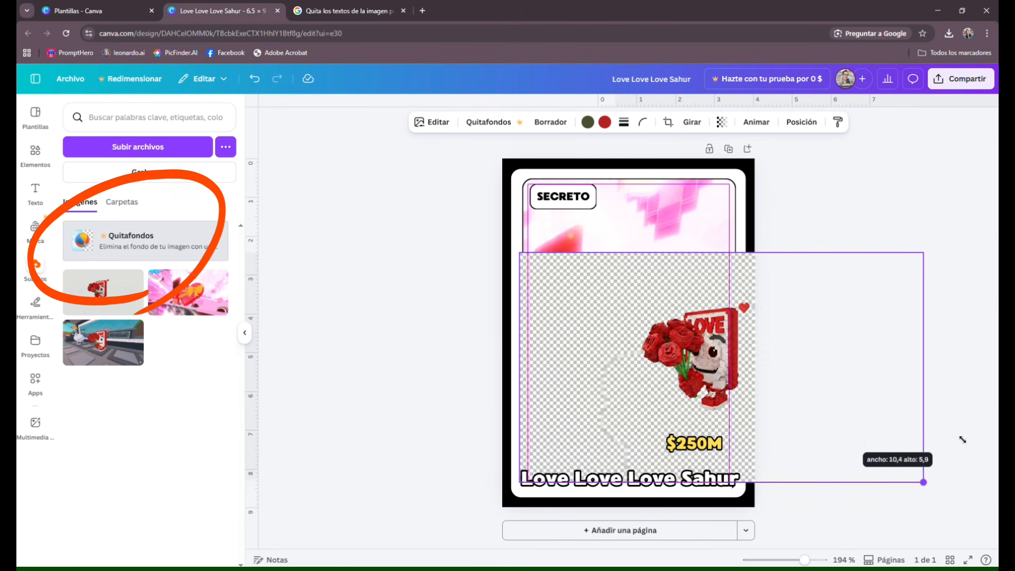
drag(716, 365, 619, 349)
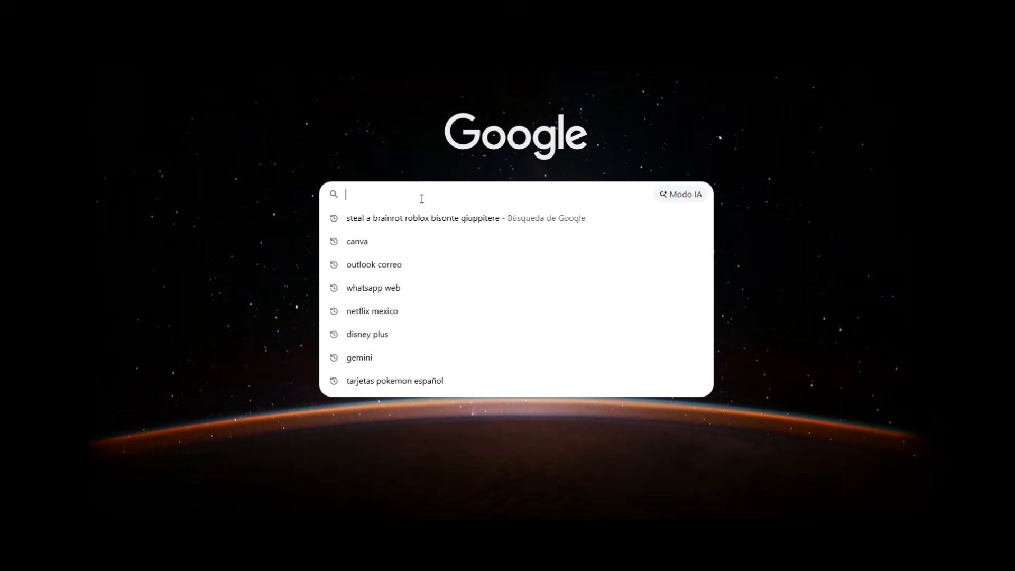
Step: On the remove.bg website, remove the background from the rose character image and download the result
text(remove.bg)
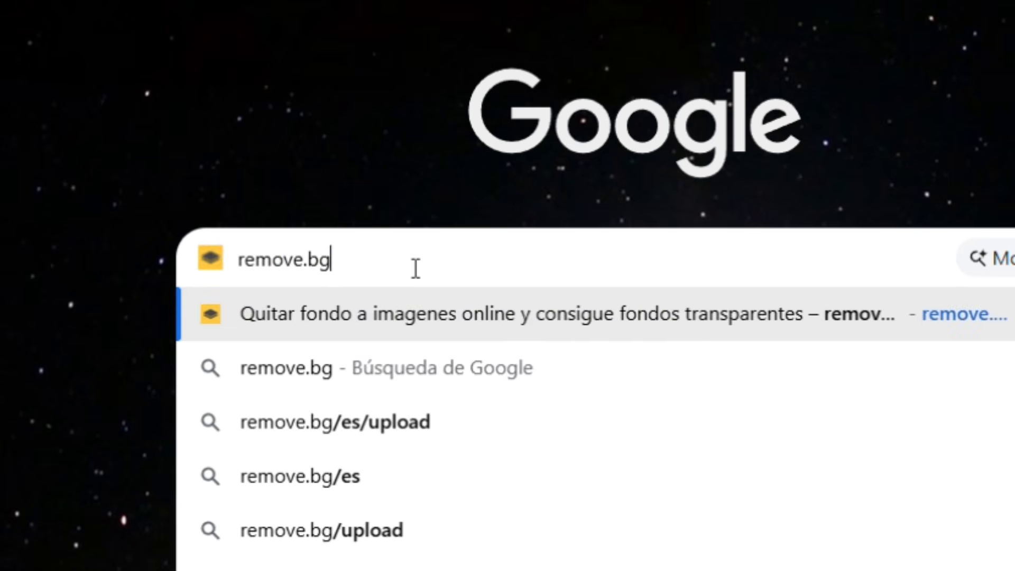
key(Return)
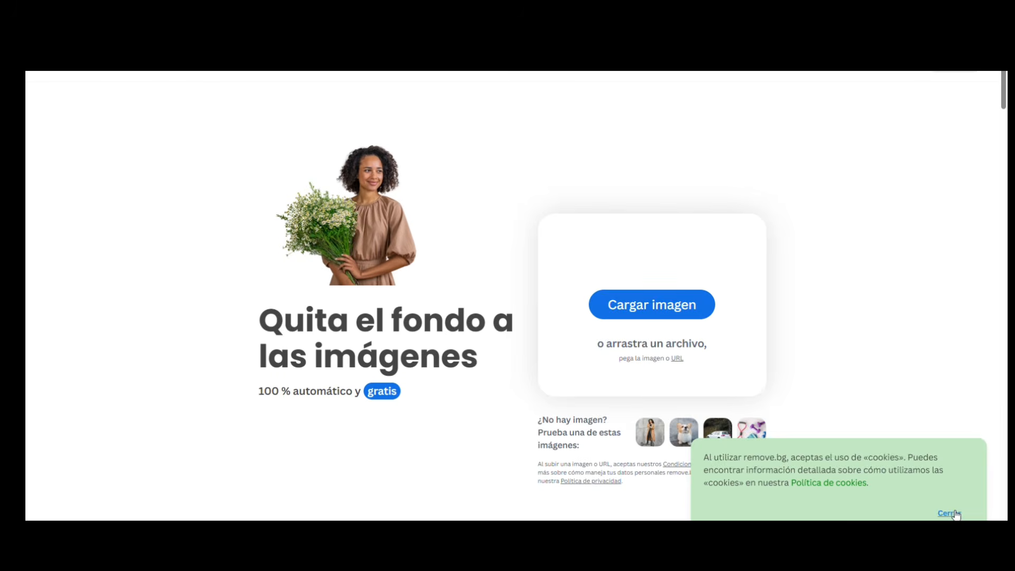
click(885, 512)
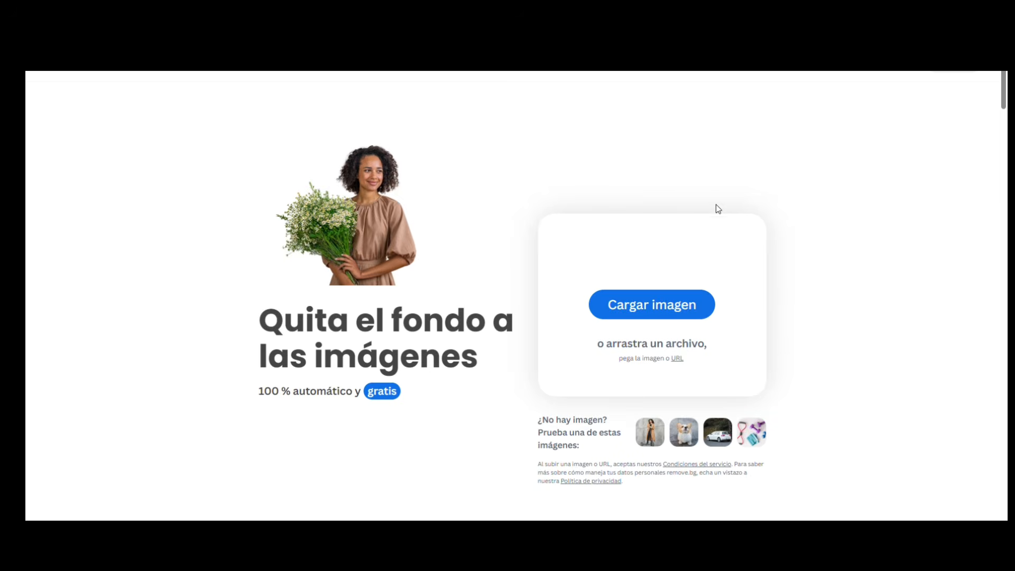
drag(1007, 296, 562, 292)
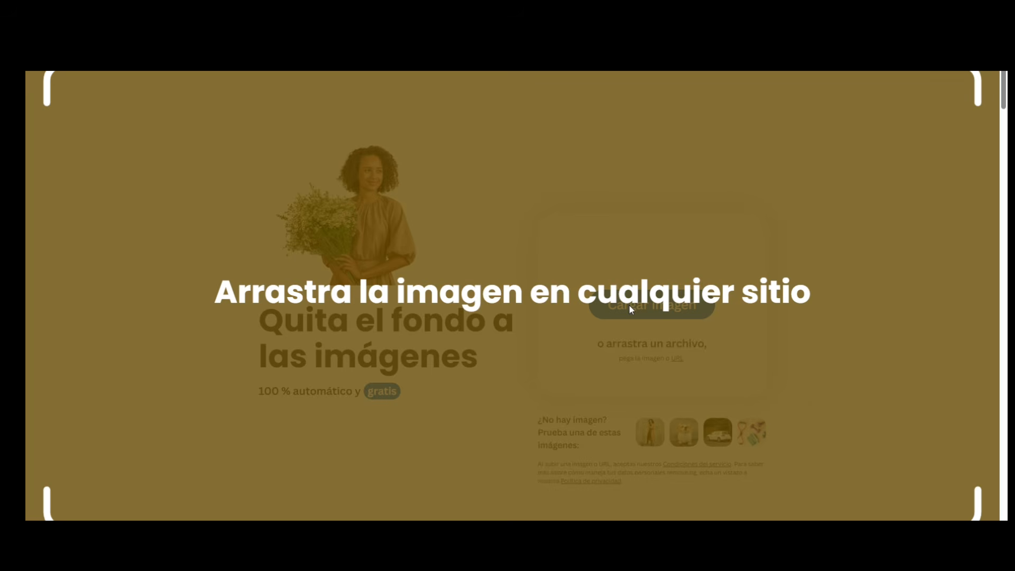
drag(629, 305, 629, 305)
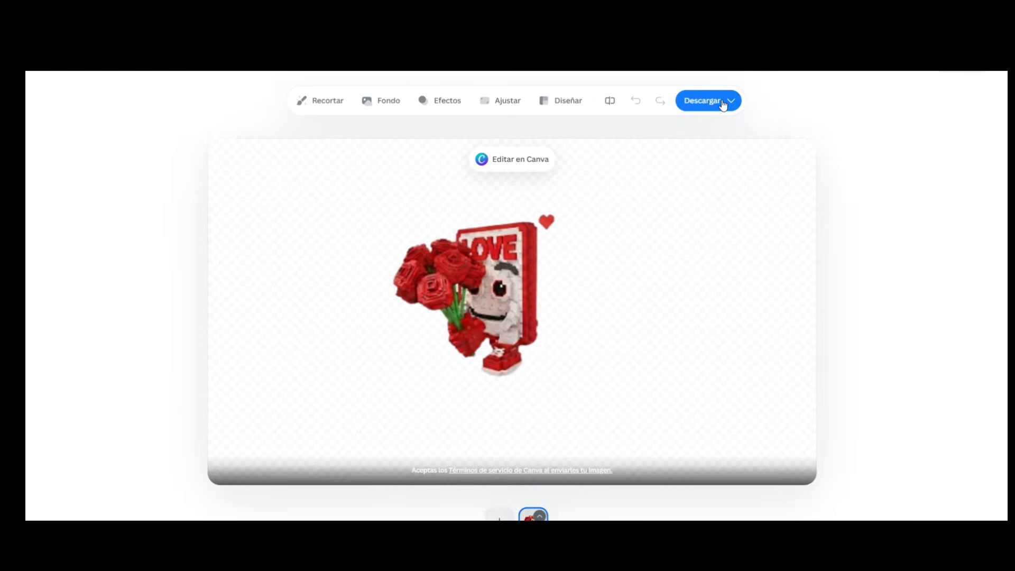
click(724, 105)
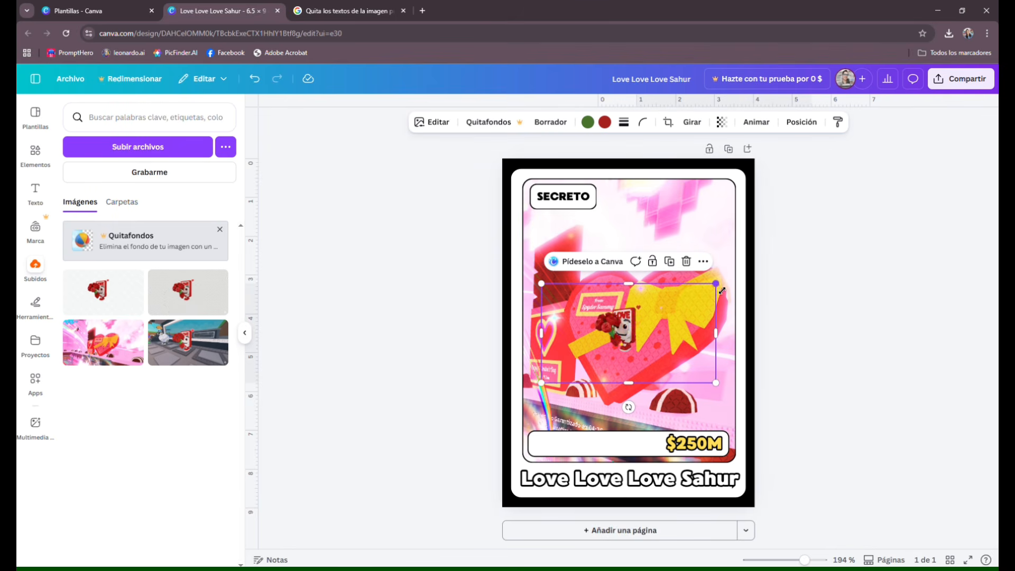
Step: In Canva, enlarge the background-free rose character and position it over the pink heart-box artwork so it fills the card
drag(716, 283, 925, 164)
drag(541, 382, 436, 545)
drag(544, 347, 650, 331)
drag(293, 158, 164, 84)
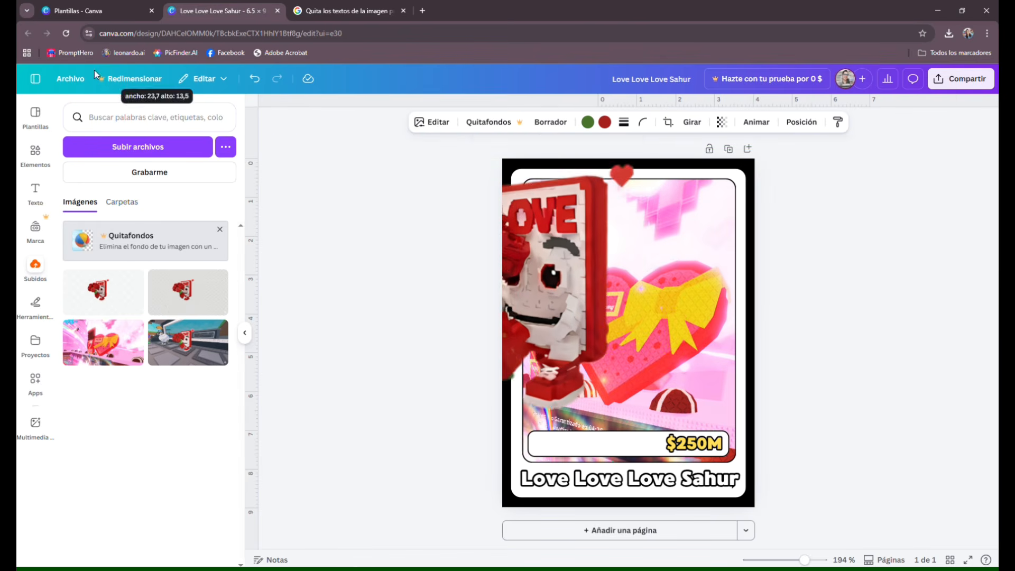
drag(595, 244, 663, 300)
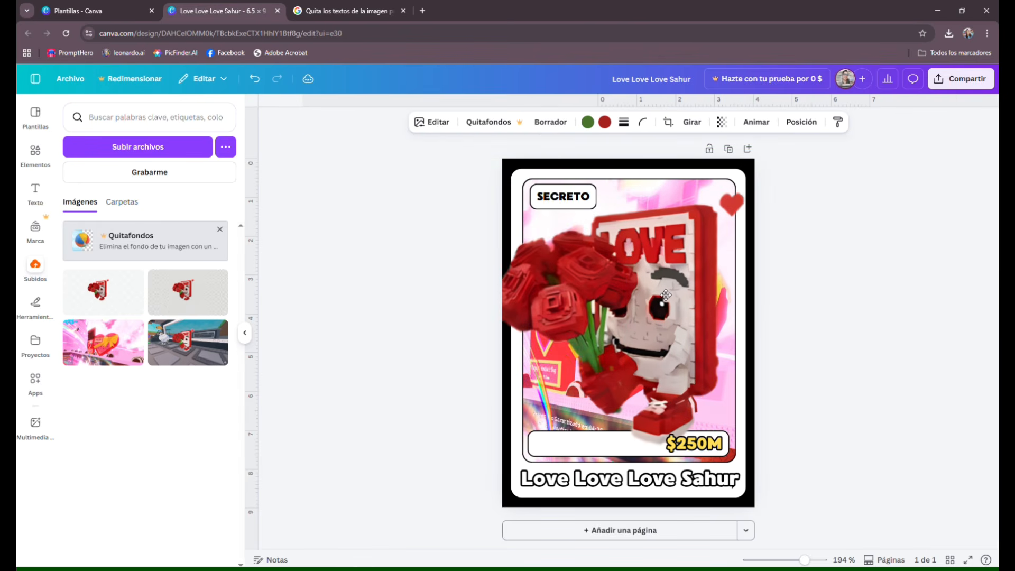
Step: Apply the Capri filter to the rose character cutout
click(432, 121)
click(221, 362)
click(221, 362)
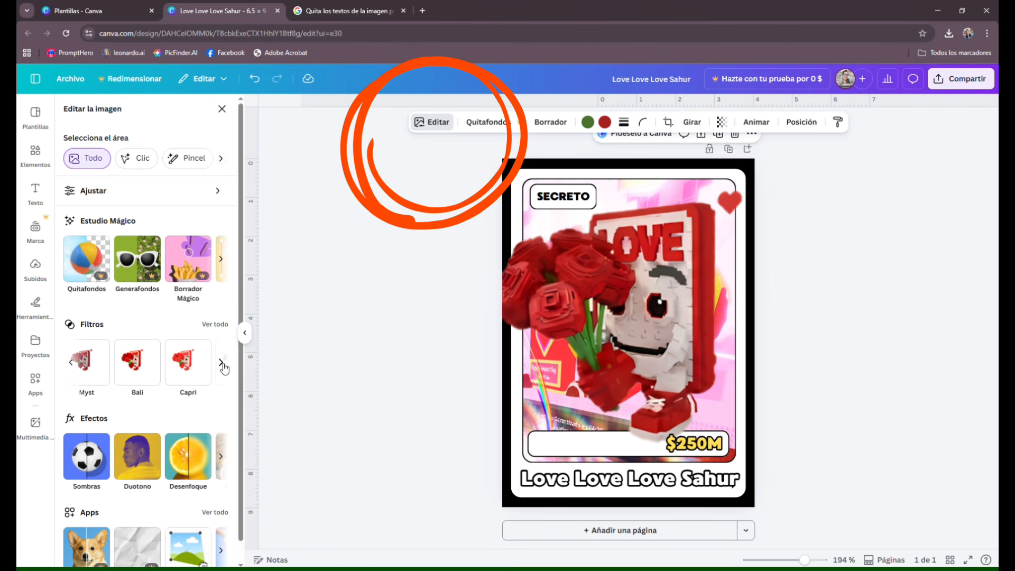
click(193, 372)
Step: Try several shadow styles on the character cutout, choose Paralela, and fine-tune the shadow's blur and angle
click(86, 493)
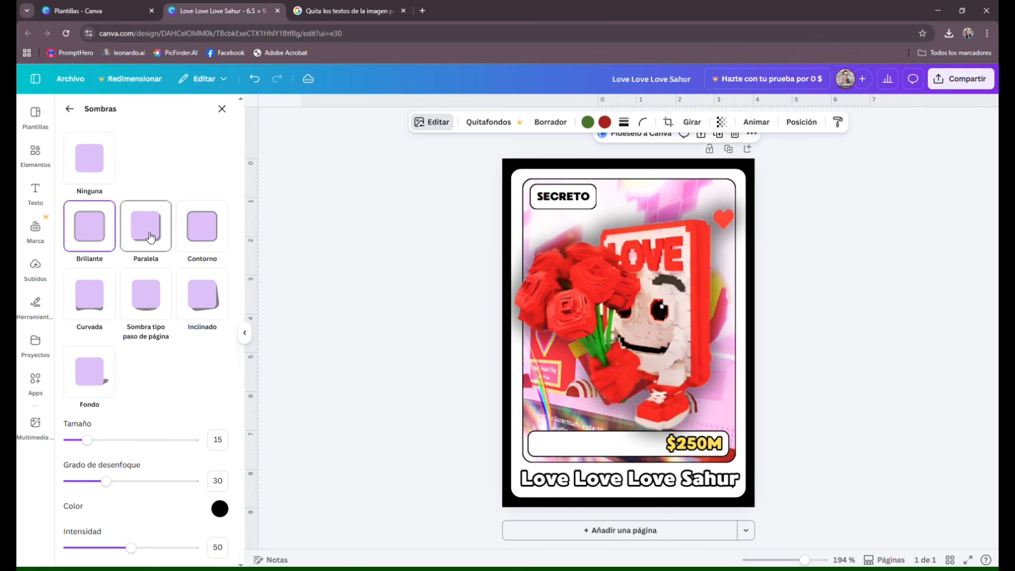
click(151, 236)
click(203, 236)
click(156, 306)
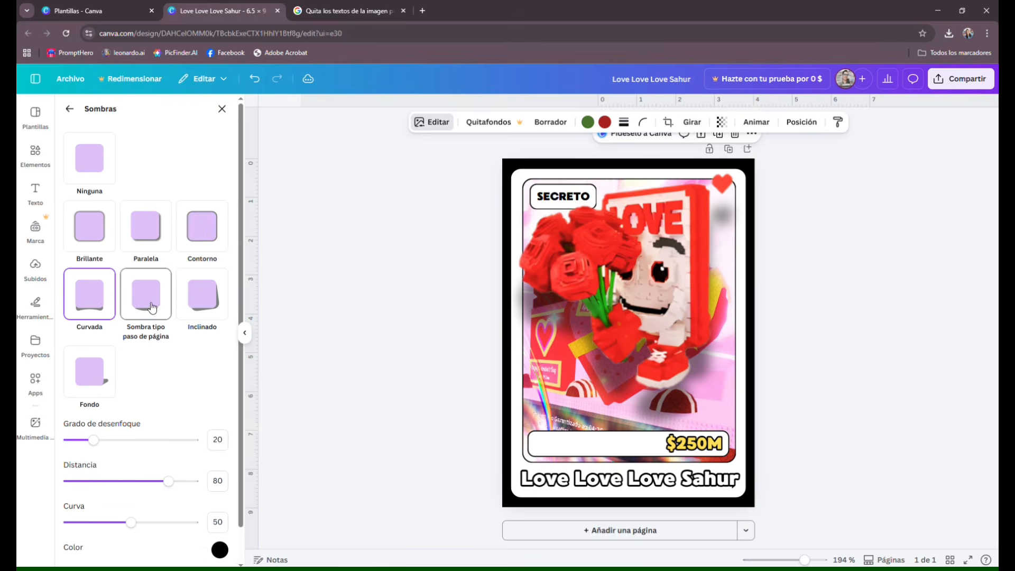
click(160, 239)
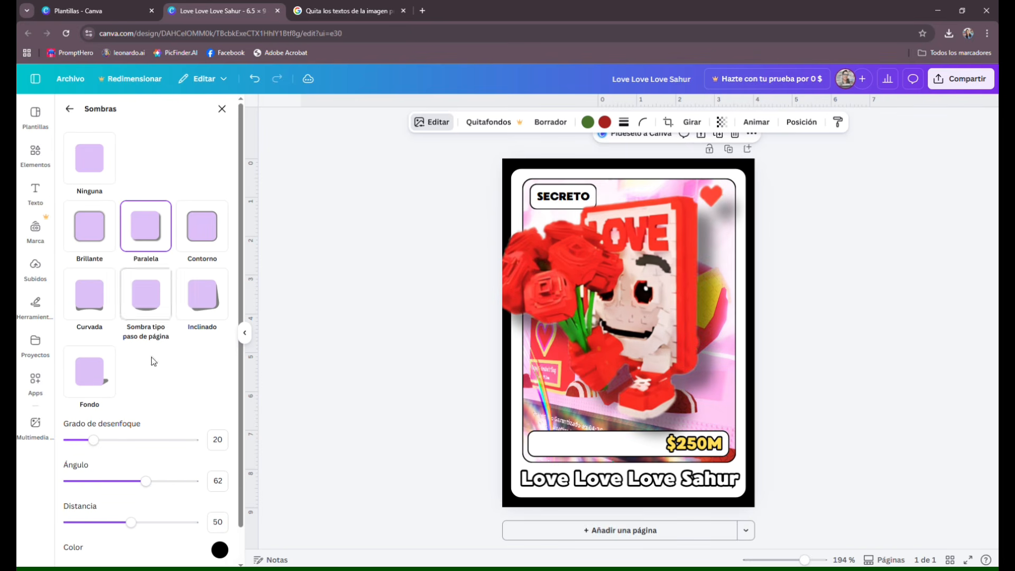
drag(94, 440, 87, 440)
drag(146, 481, 144, 482)
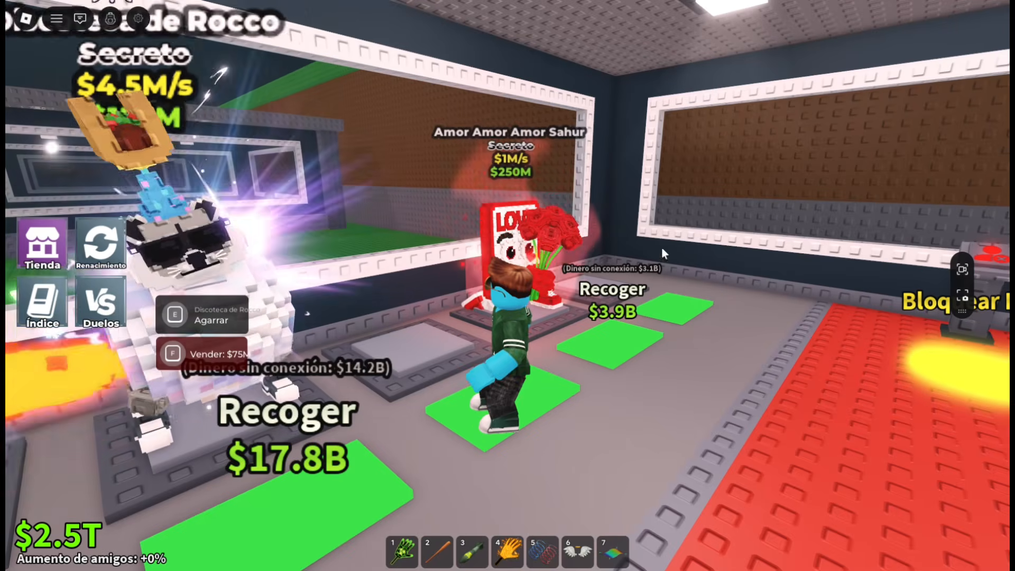
Step: Get a closer view of the Amor Amor Amor Sahur character in Roblox and position its new cutout on the card in Canva
scroll(623, 264, up, 5)
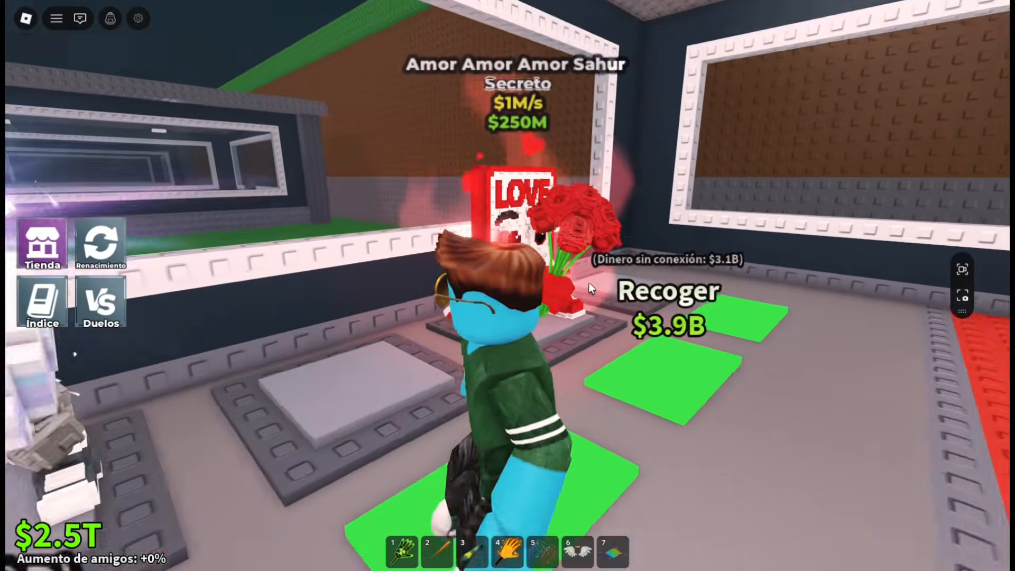
scroll(589, 286, up, 3)
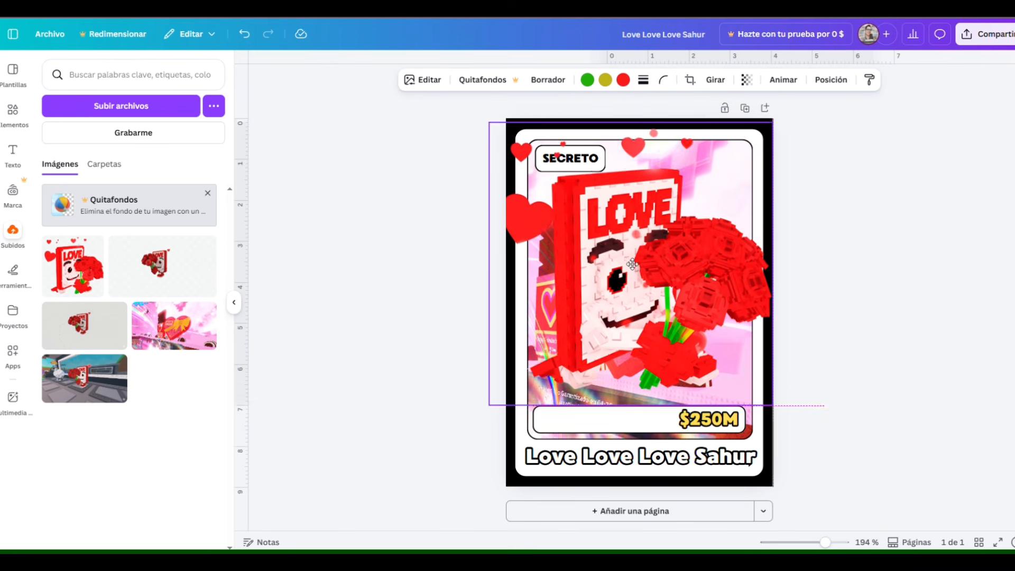
click(632, 264)
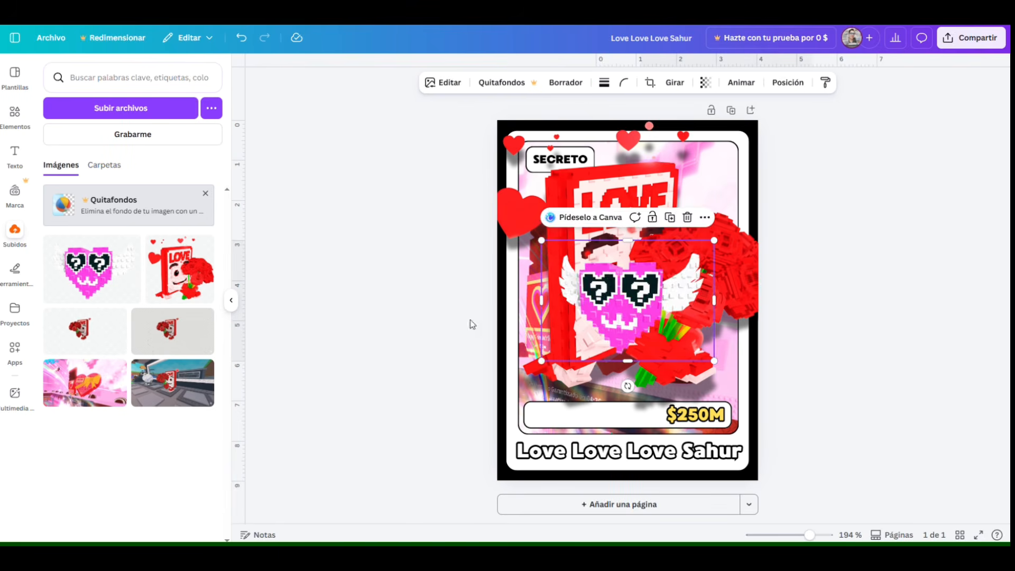
Step: Shrink the winged pink heart, place it at the left end of the price bar, and give it a black Contorno shadow
drag(714, 240, 562, 405)
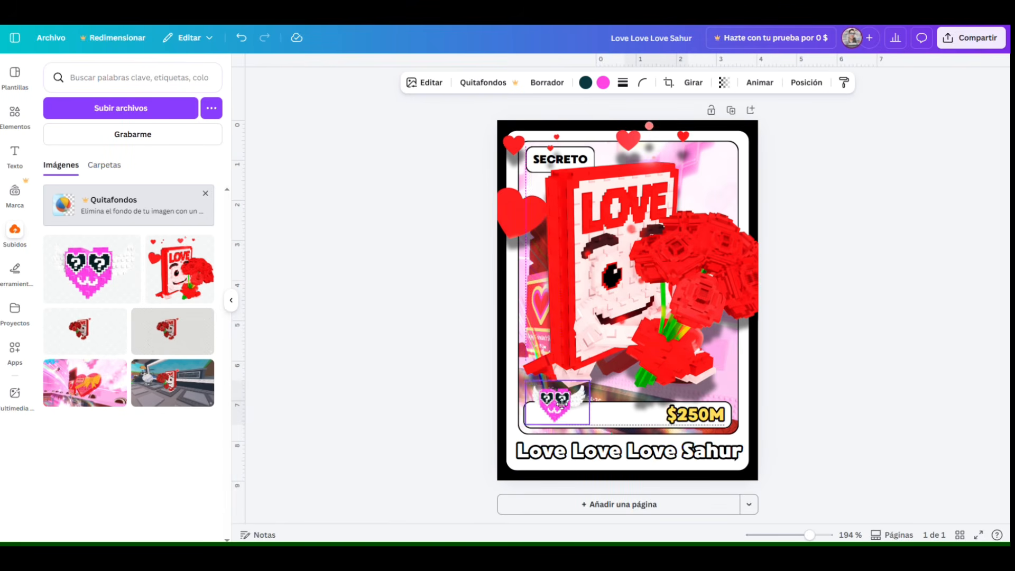
click(424, 82)
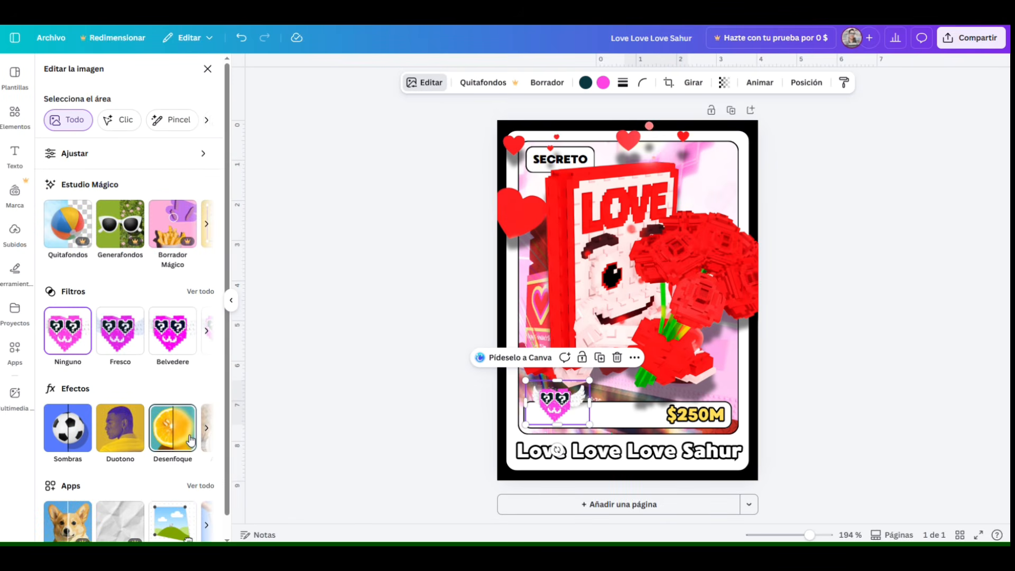
click(68, 427)
click(209, 201)
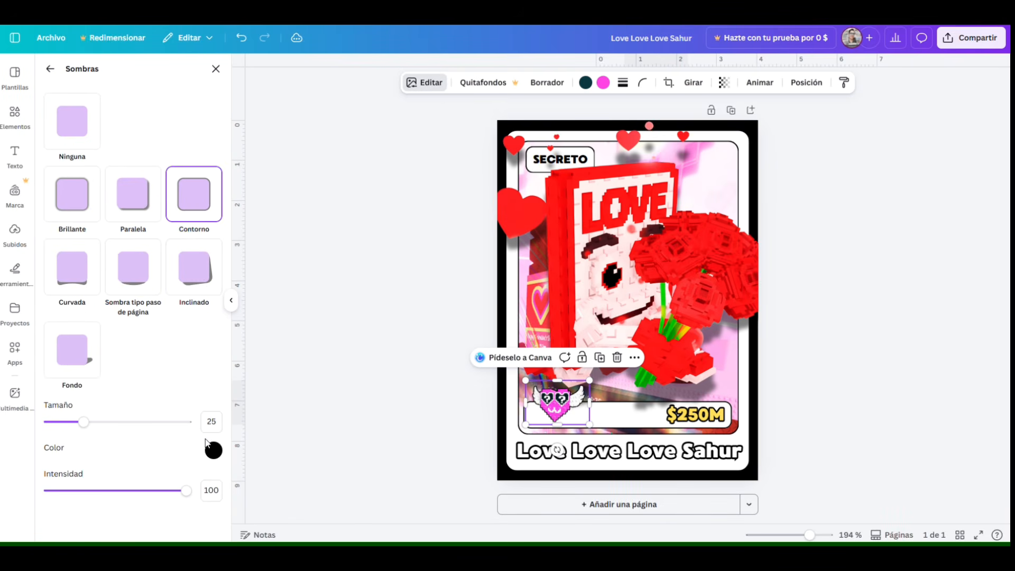
click(377, 345)
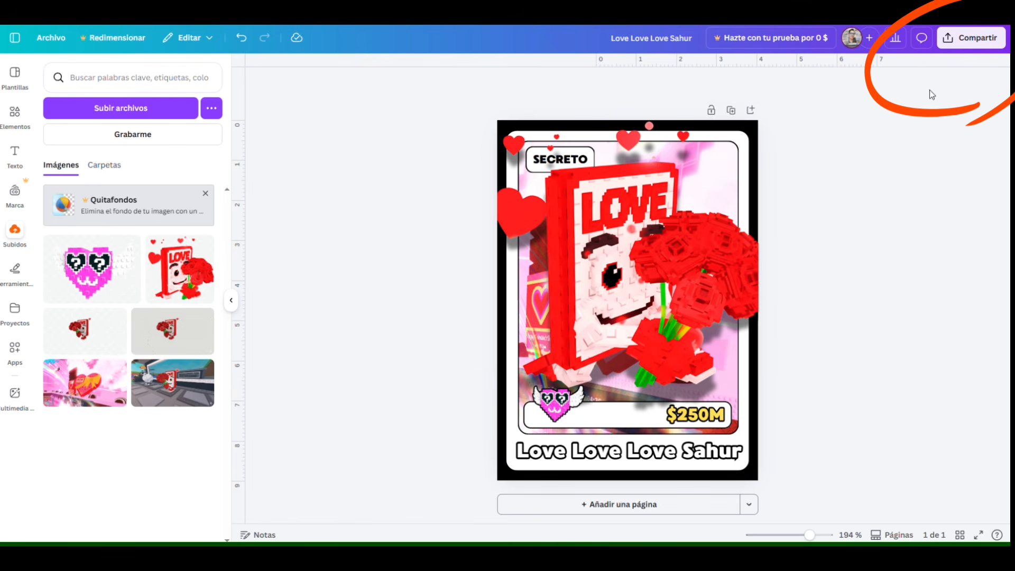
Step: Download the finished card design as a JPG file
click(968, 50)
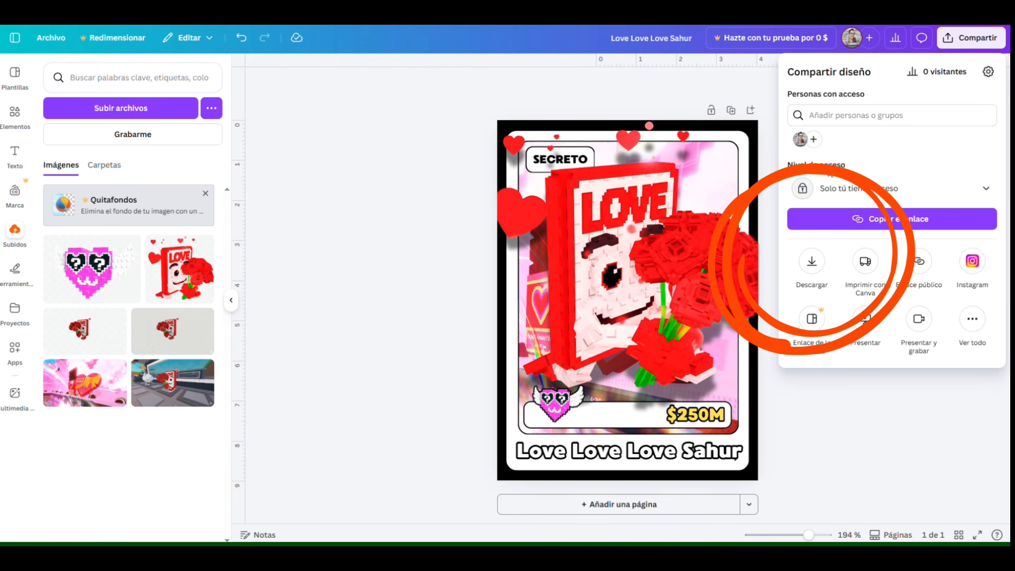
click(812, 262)
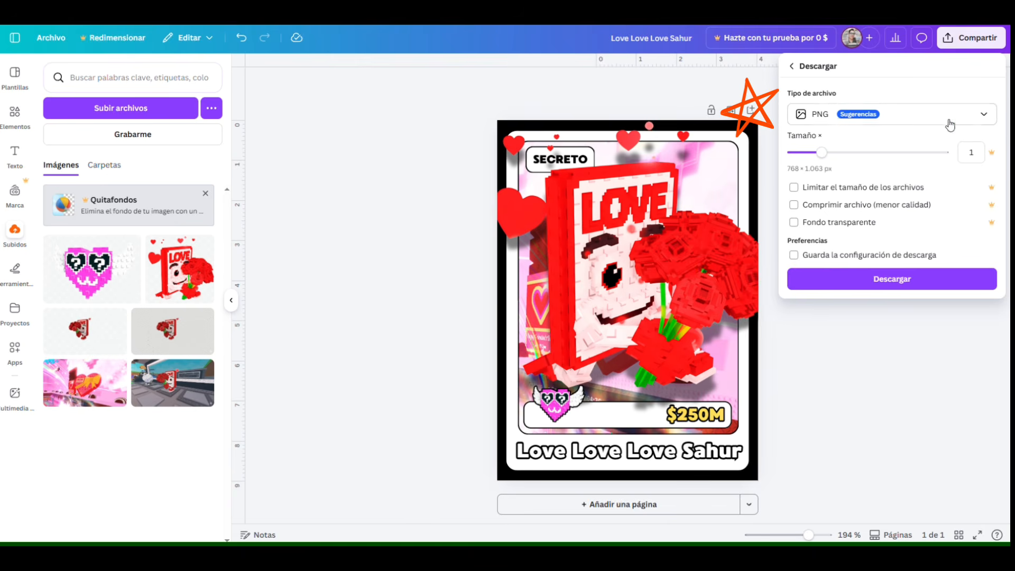
click(990, 116)
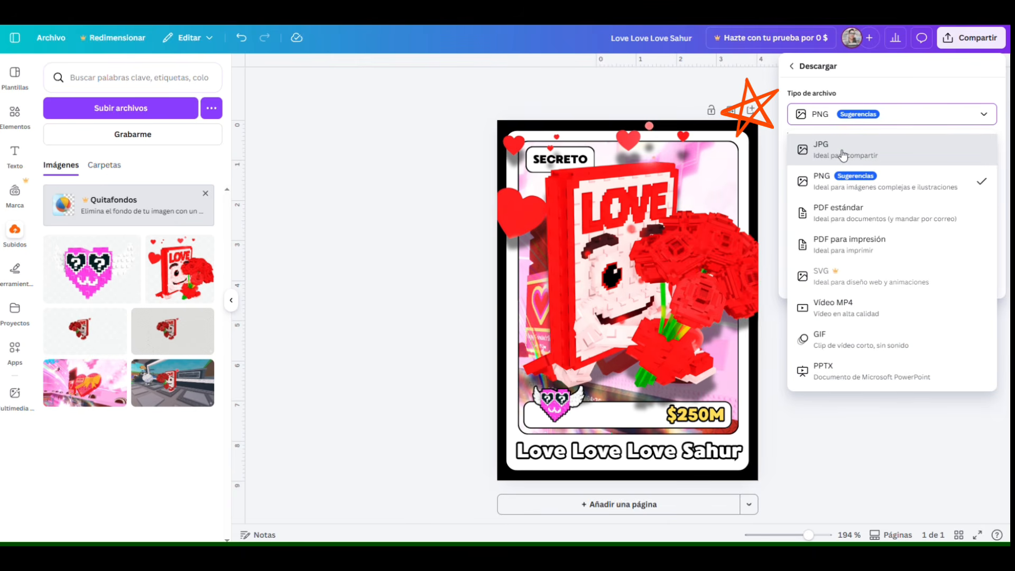
click(843, 154)
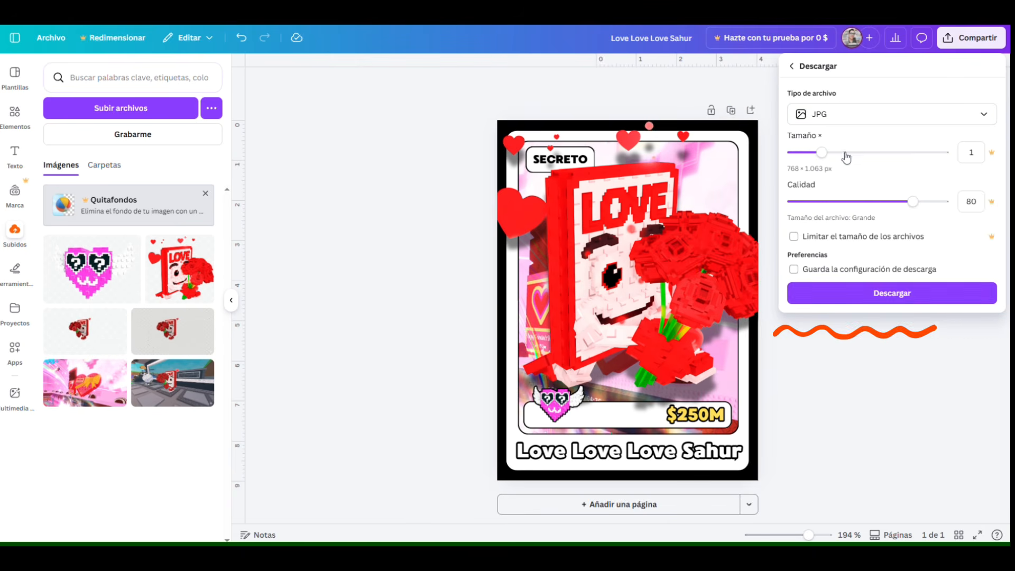
click(908, 294)
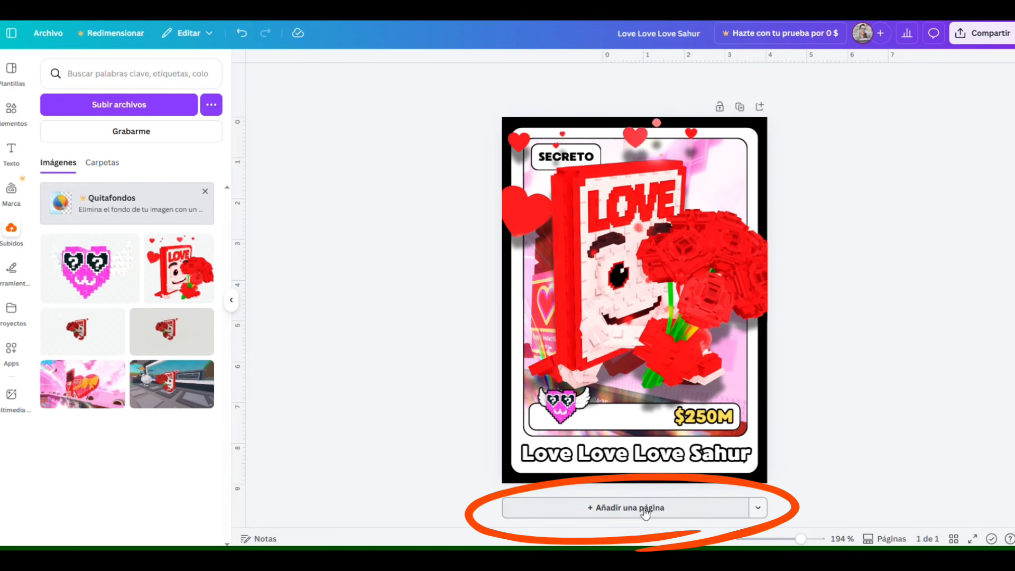
Step: Add a second page to the design and cover it completely with a square shape stretched to the page edges
click(645, 509)
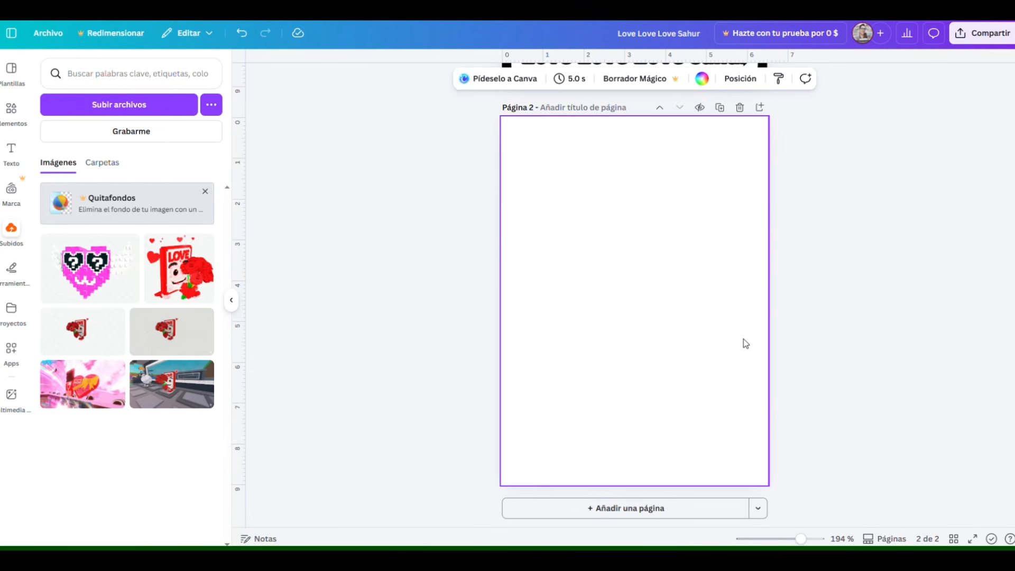
click(12, 268)
click(48, 262)
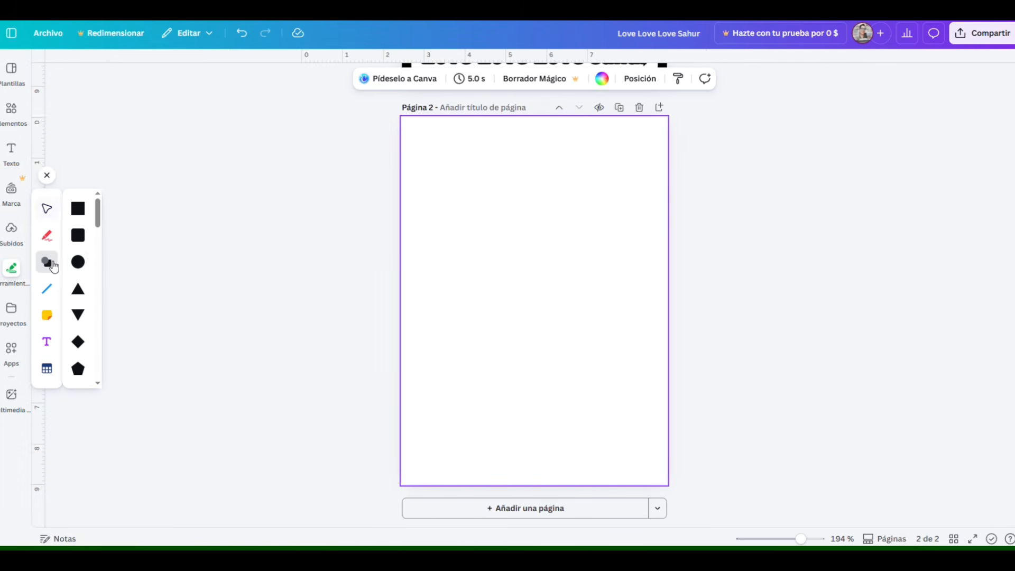
click(83, 217)
drag(494, 260, 410, 126)
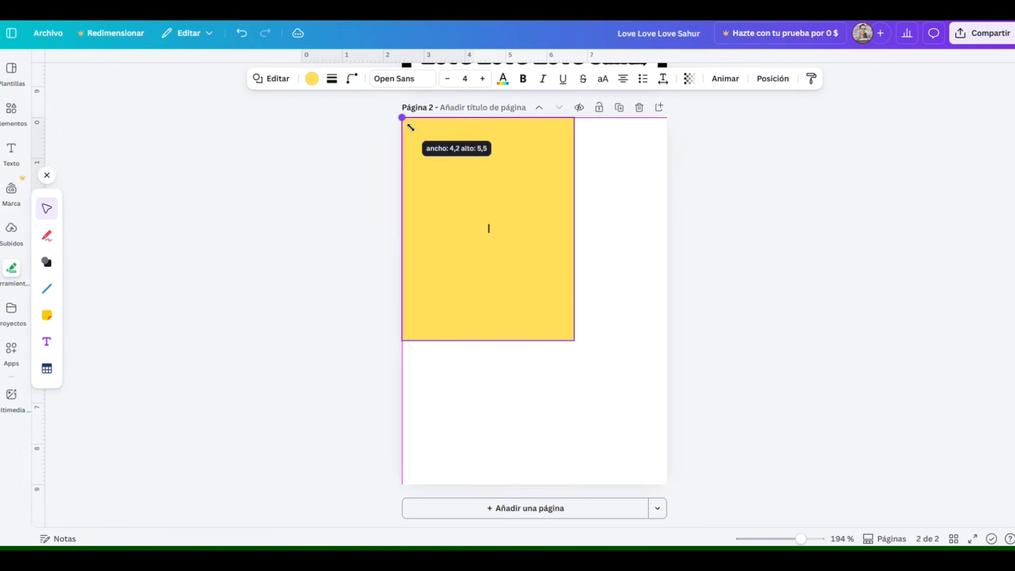
drag(573, 340, 668, 484)
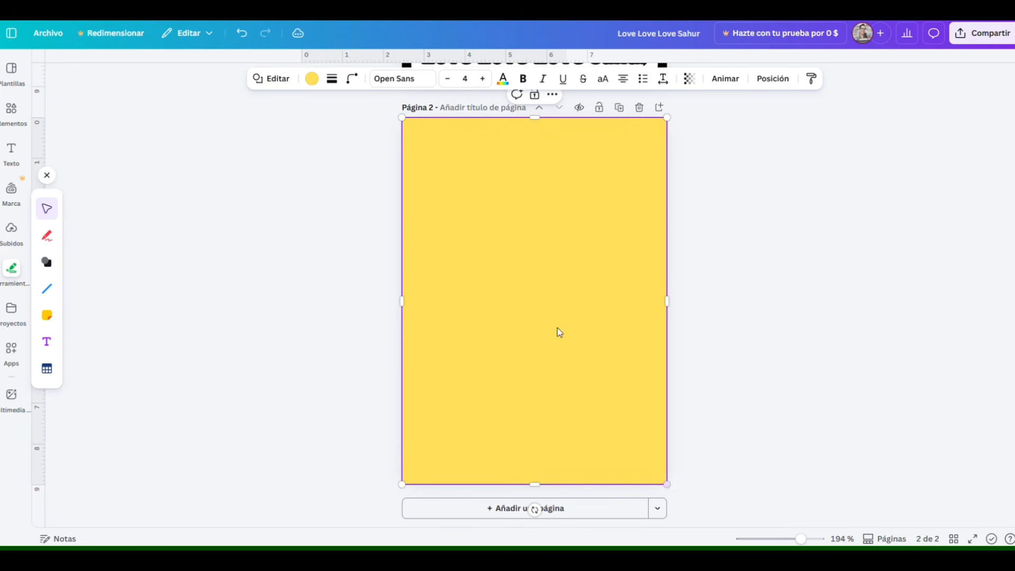
Step: Fill the square covering page 2 with the preset red-to-purple gradient
click(312, 79)
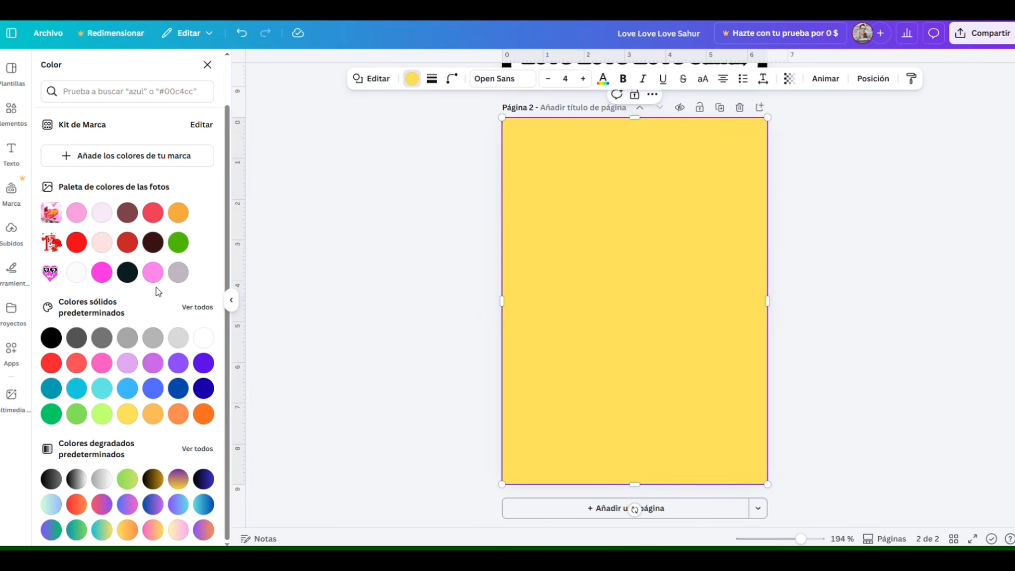
click(103, 506)
click(336, 313)
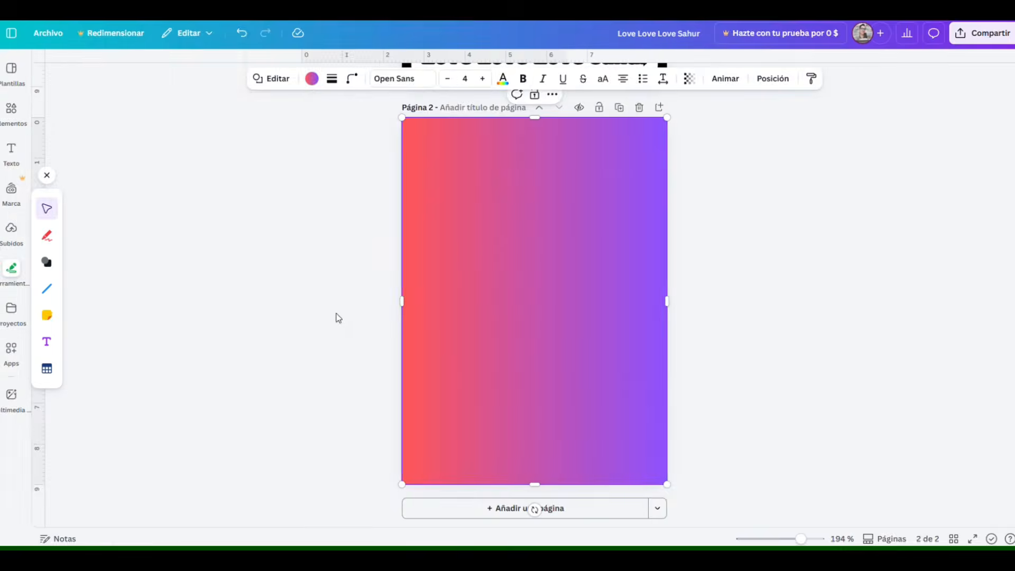
Step: Add a black rounded rectangle over the gradient and stretch it to leave an even gradient border around page 2
click(47, 262)
click(82, 236)
click(312, 79)
click(103, 147)
drag(594, 261, 515, 129)
drag(674, 341, 765, 480)
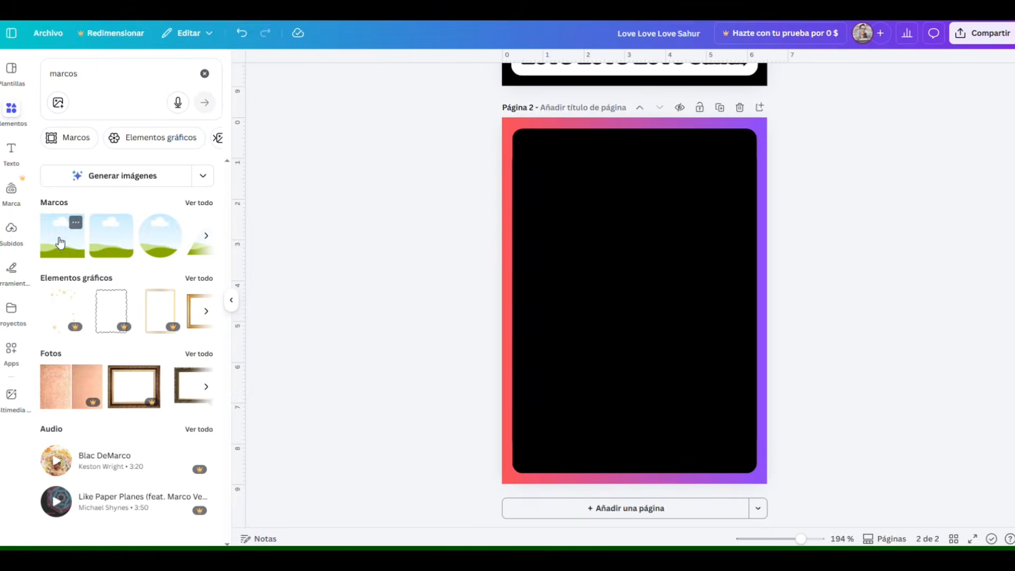
Step: Insert a rectangular picture frame in the upper part of the black panel and widen it to nearly the panel's width
click(61, 242)
drag(630, 293, 585, 230)
drag(657, 237, 750, 233)
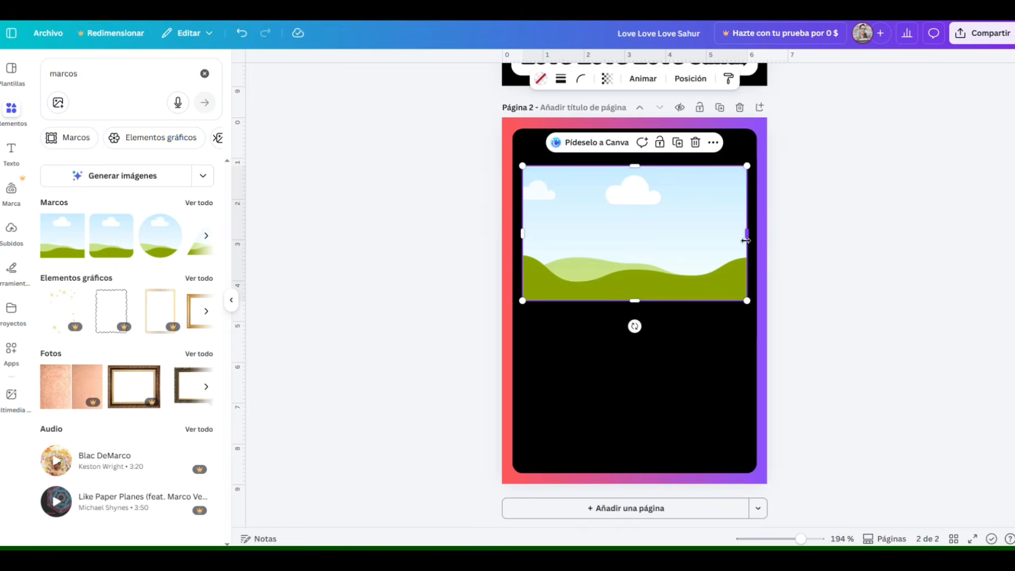
Step: Give the picture frame a solid white outline with a stroke weight of 2
click(561, 78)
click(530, 112)
click(551, 78)
click(129, 147)
click(570, 79)
click(638, 157)
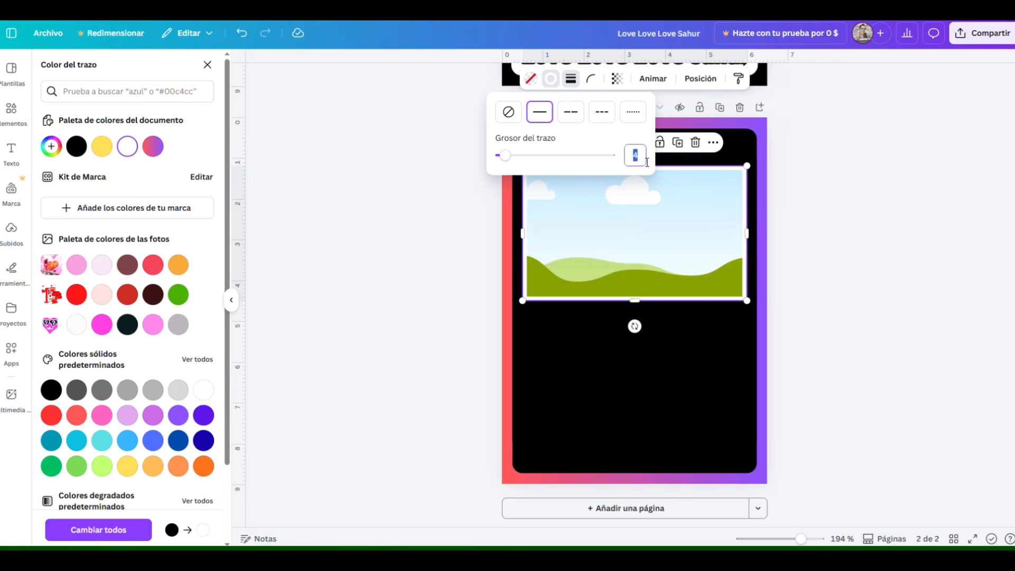
text(2)
key(Return)
click(817, 232)
Step: Add a white elongated hexagon and place it as a banner at the upper-left corner of the black panel
click(11, 270)
drag(100, 255, 103, 324)
click(77, 240)
click(312, 79)
click(178, 146)
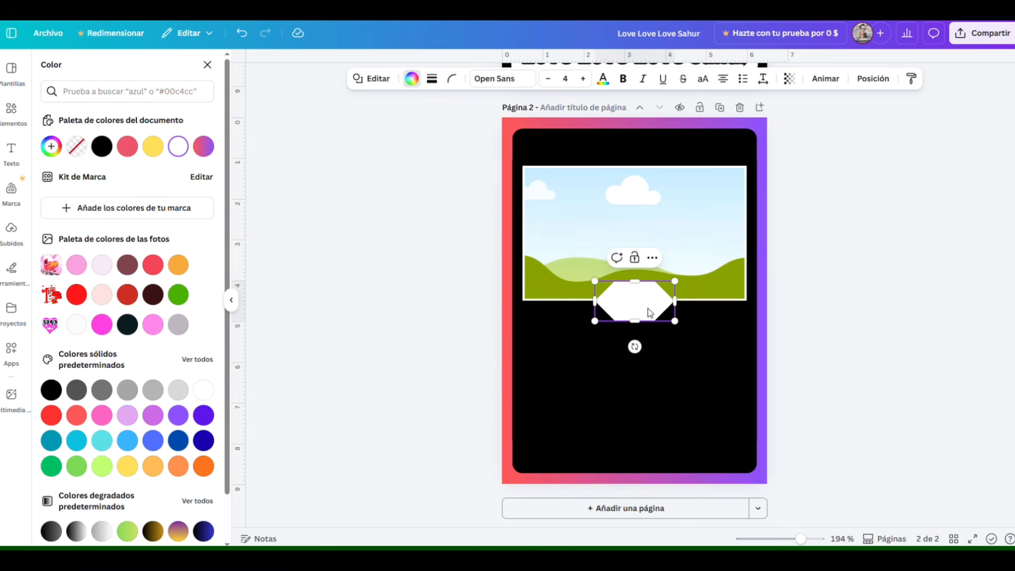
drag(660, 306, 608, 144)
drag(557, 163, 557, 153)
Step: Label the hexagon banner SECRETO in the Warmth font and add a bold white "Love Love Love Sahur" title beneath it
double_click(564, 143)
text(SECRETO)
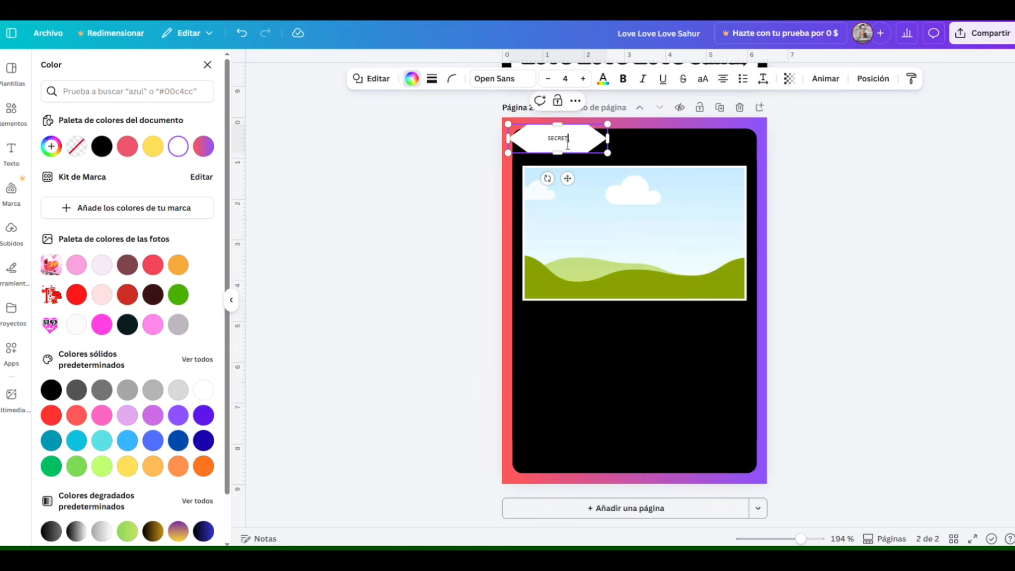
key(ctrl+a)
click(511, 84)
scroll(220, 430, down, 5)
click(100, 299)
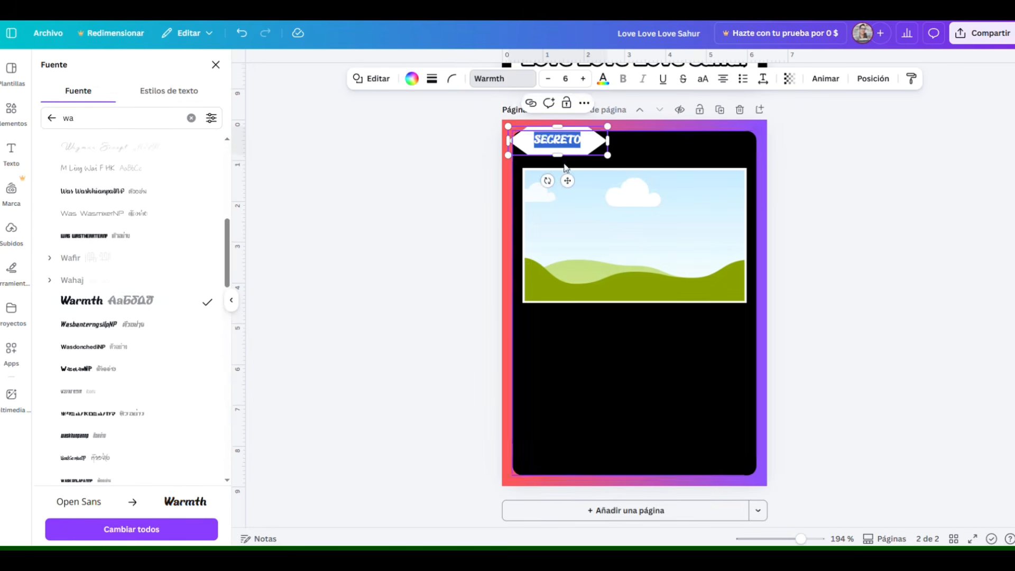
text(tLove Love Love Sahur)
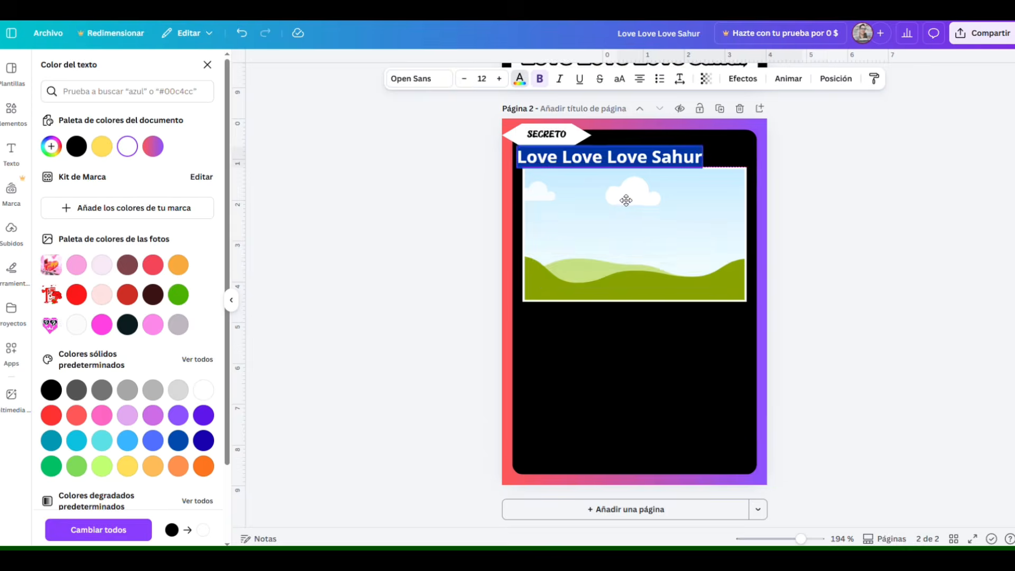
click(667, 223)
Step: Fill the picture frame with the uploaded pink heart scene and place the Love character cutout over it
click(11, 229)
click(83, 383)
drag(179, 268, 642, 230)
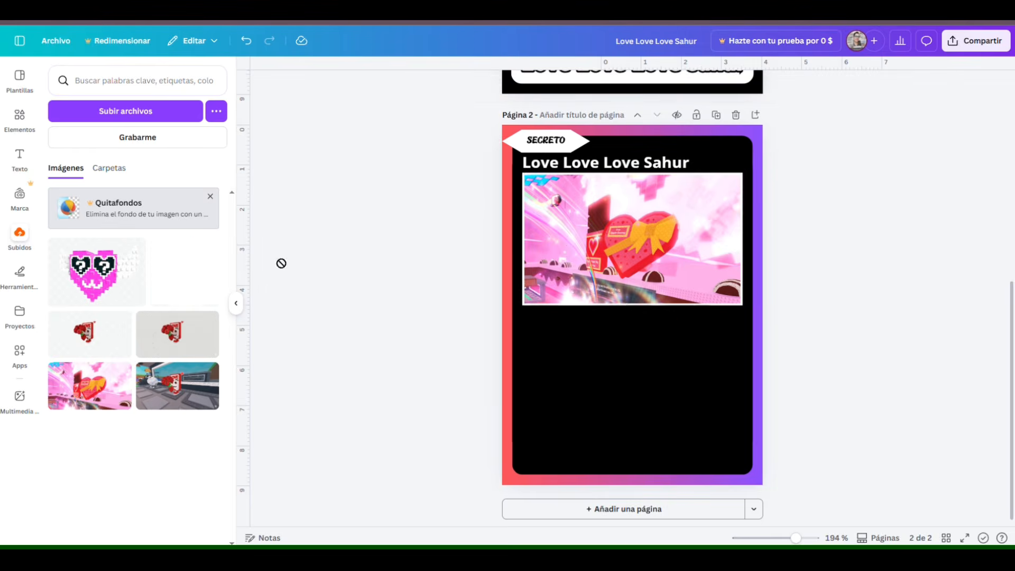
Step: Add a white parallelogram banner at the panel's lower-left and label it "CUESTA: $250M"
click(19, 275)
click(79, 317)
drag(624, 296, 583, 448)
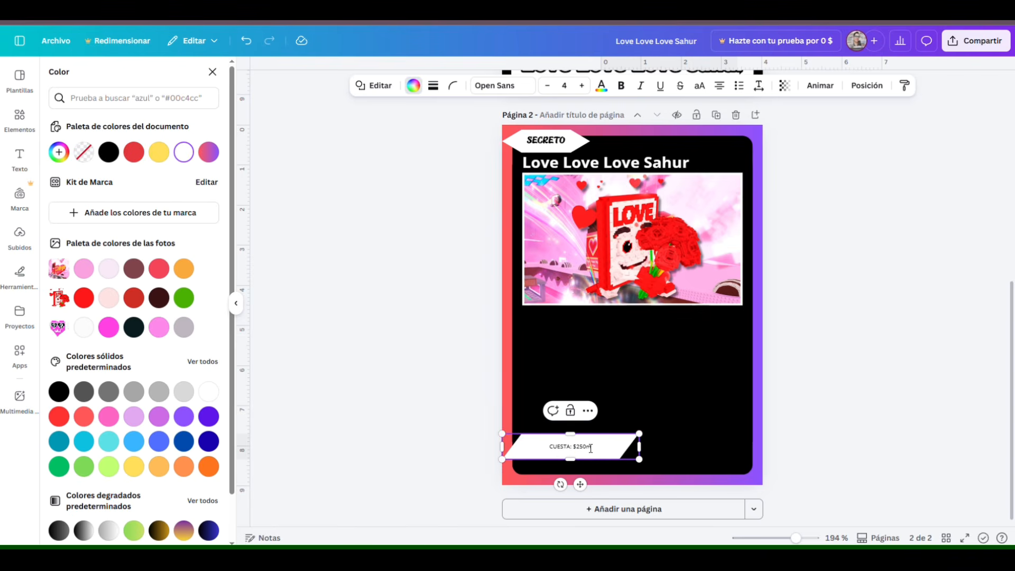
Step: Set the price banner's text to the Waffle Soft font at size 7
key(ctrl+a)
click(503, 85)
text(wa)
click(117, 222)
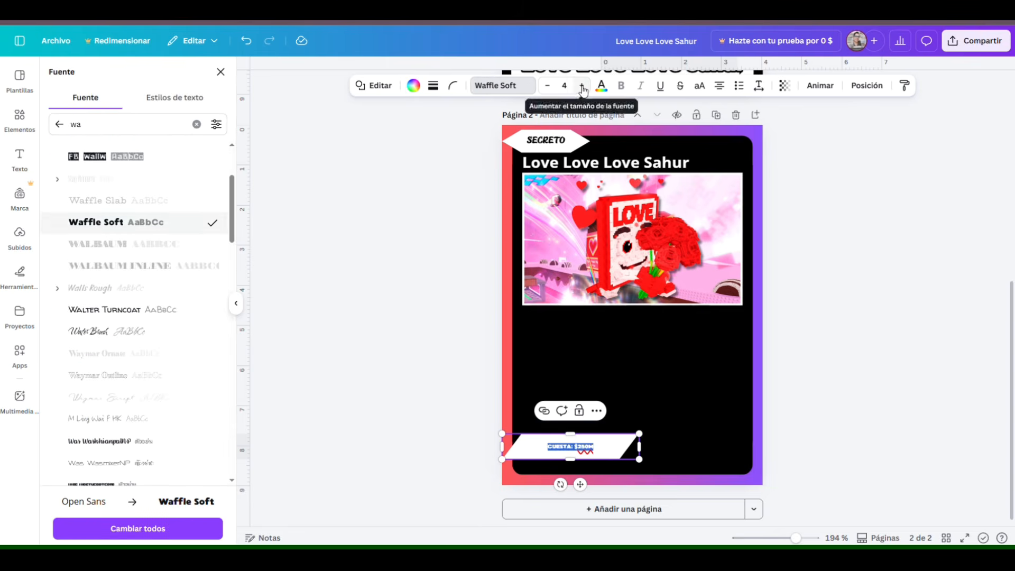
click(582, 85)
click(582, 85)
click(581, 85)
key(Escape)
Step: Duplicate the price banner, change the copy to the shape with a pointed left and rounded right end, and label it "DA: $1M/S"
key(ctrl+d)
click(374, 85)
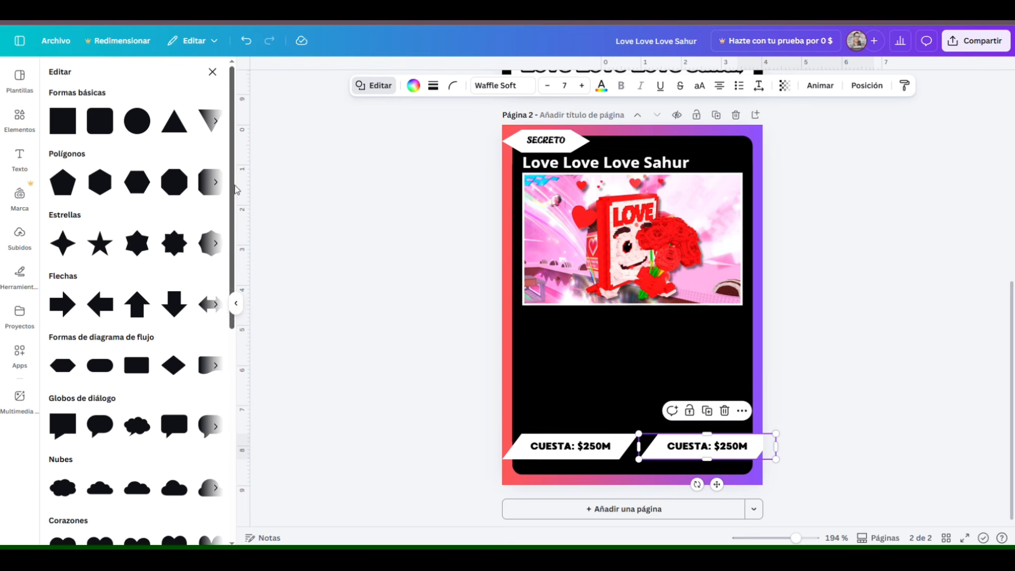
scroll(216, 214, down, 3)
click(216, 244)
click(174, 244)
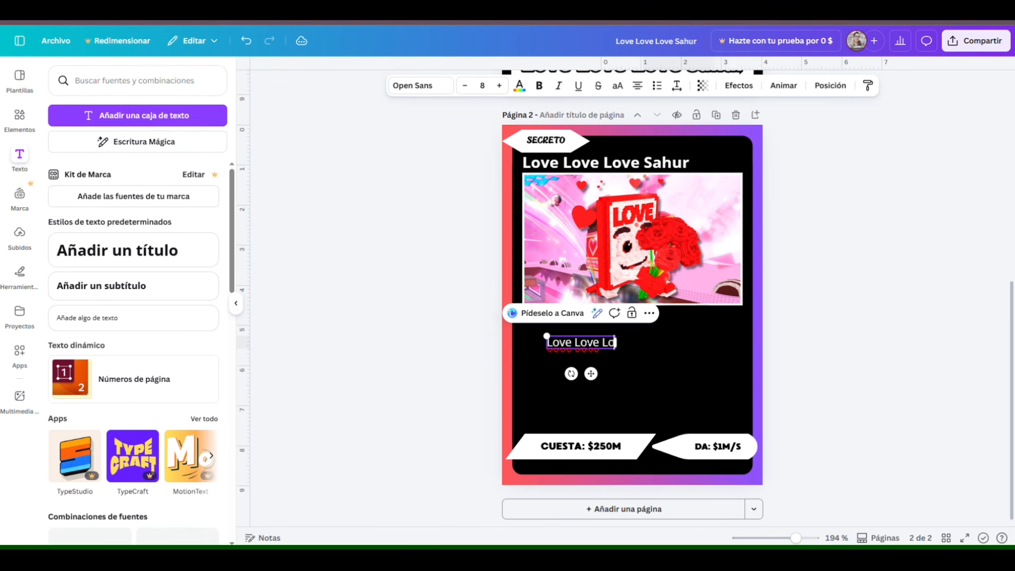
Step: Write a description below the picture naming it a Secret Brainrot announced by SpyderSammy on 4 de febrero, and add the subheading "Cómo obtenerlo"
text(es un Secret Brainrot anuncuado por SpuderSammy el 4 de febrero.)
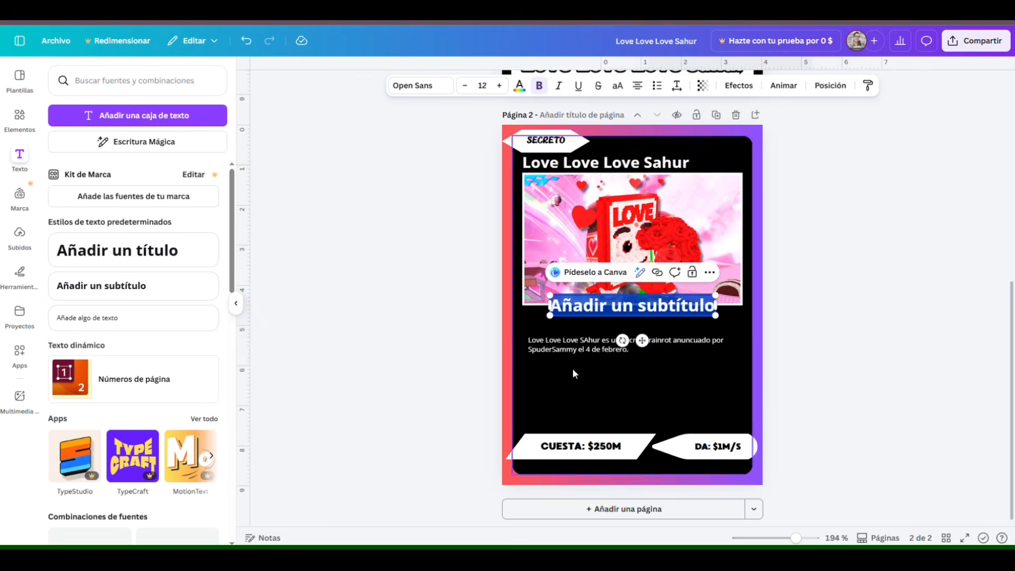
drag(642, 339, 629, 402)
text(Cómo ob)
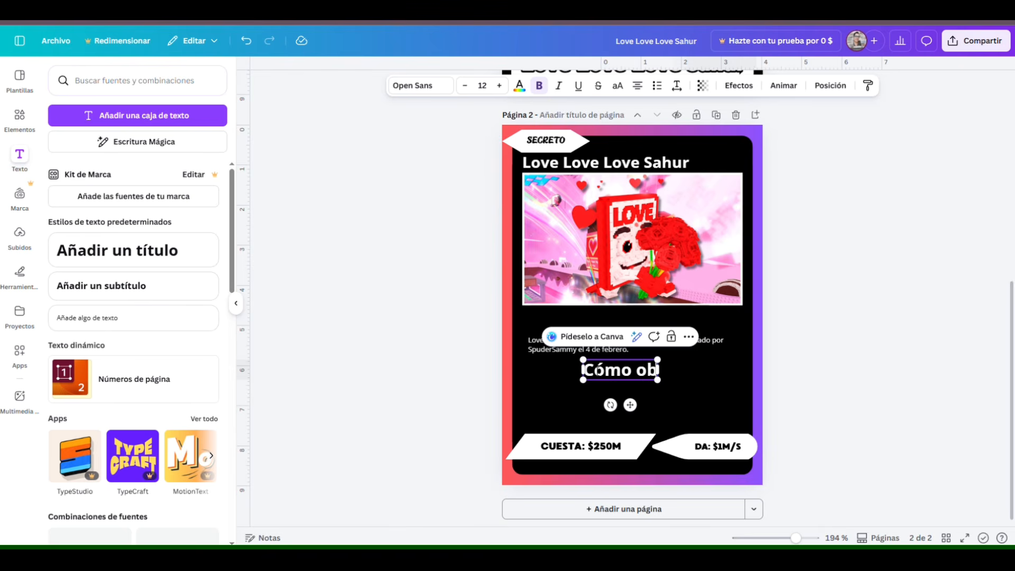
text(tenerlo)
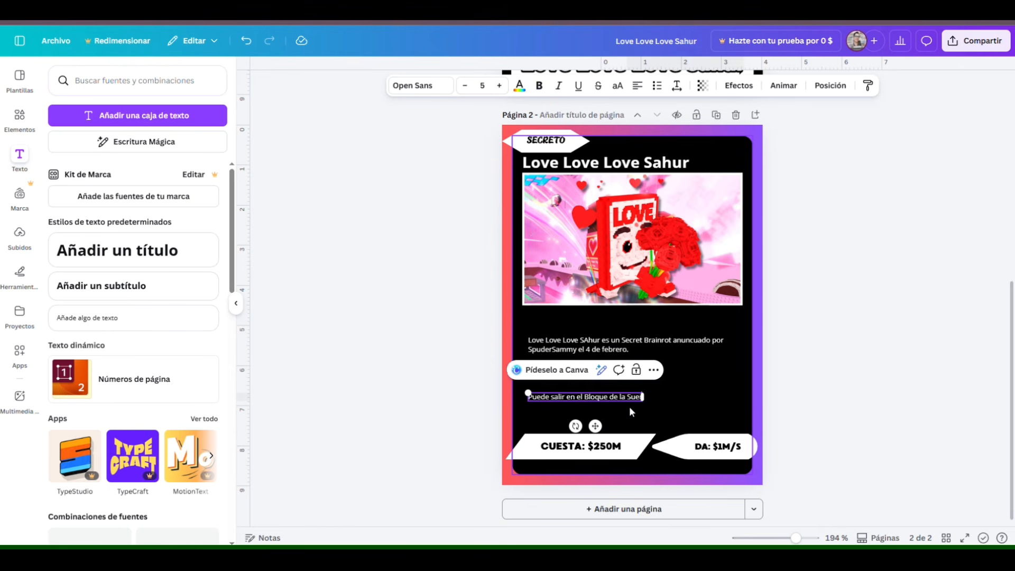
Step: List under the subheading "Puede salir en el Bloque de la Suerte Corazón." and "Robandolo." as two lines
text(te Corazón.)
key(Return)
text(Robandolo.)
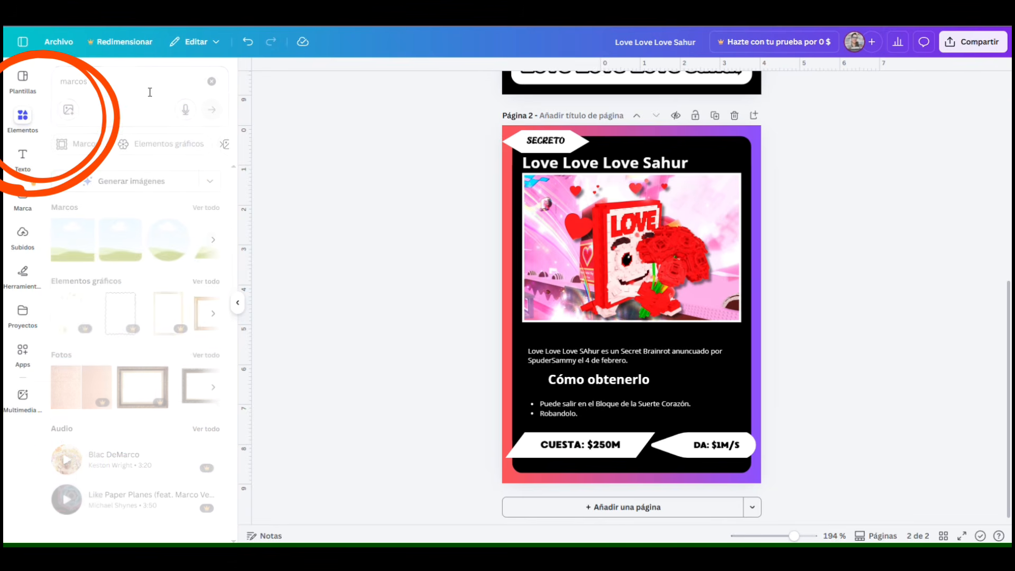
Step: Search the elements for "corazon", insert the plain heart shape, and move it to the card's upper-right corner
triple_click(136, 87)
text(cora)
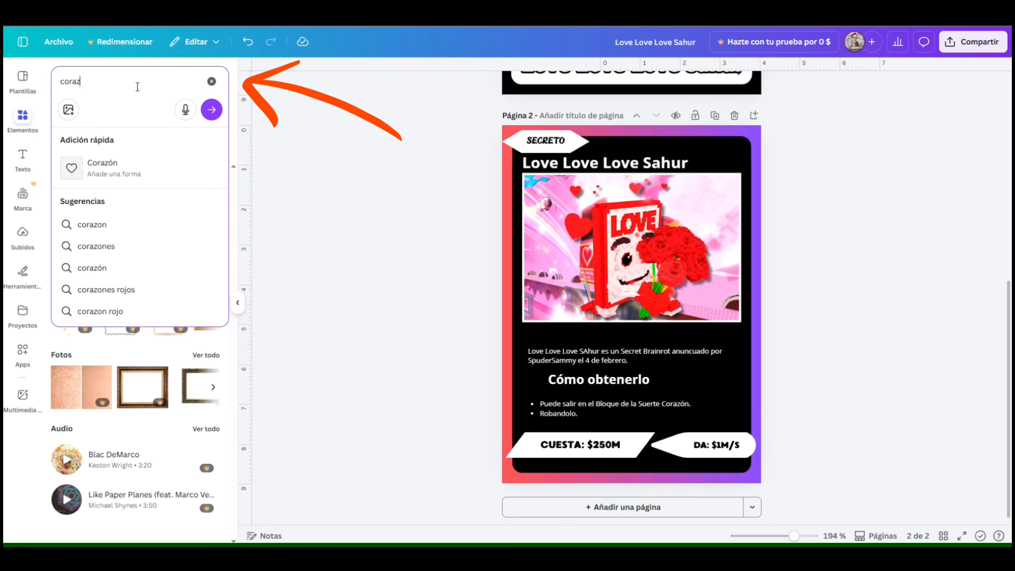
text(z)
click(146, 227)
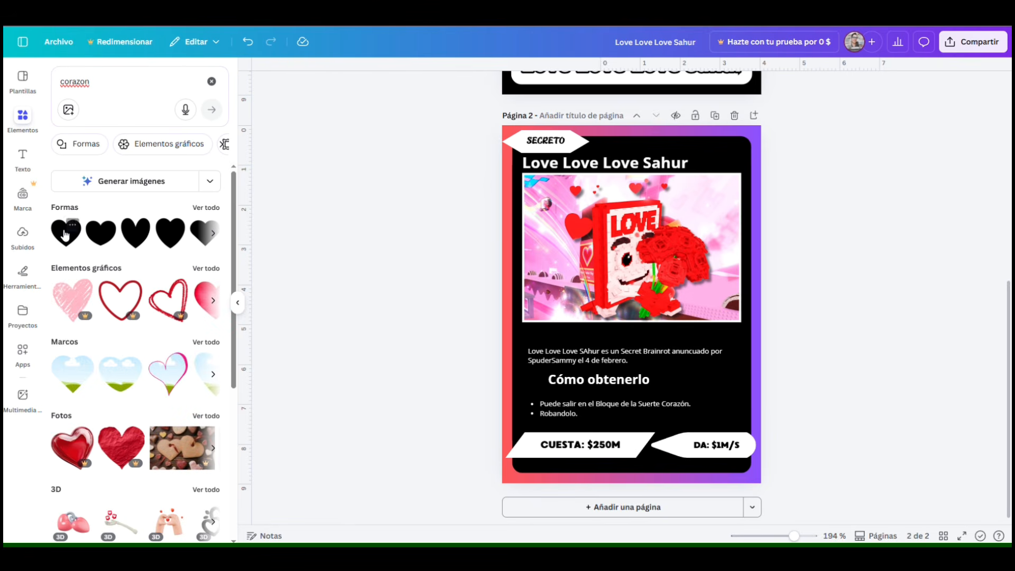
click(63, 234)
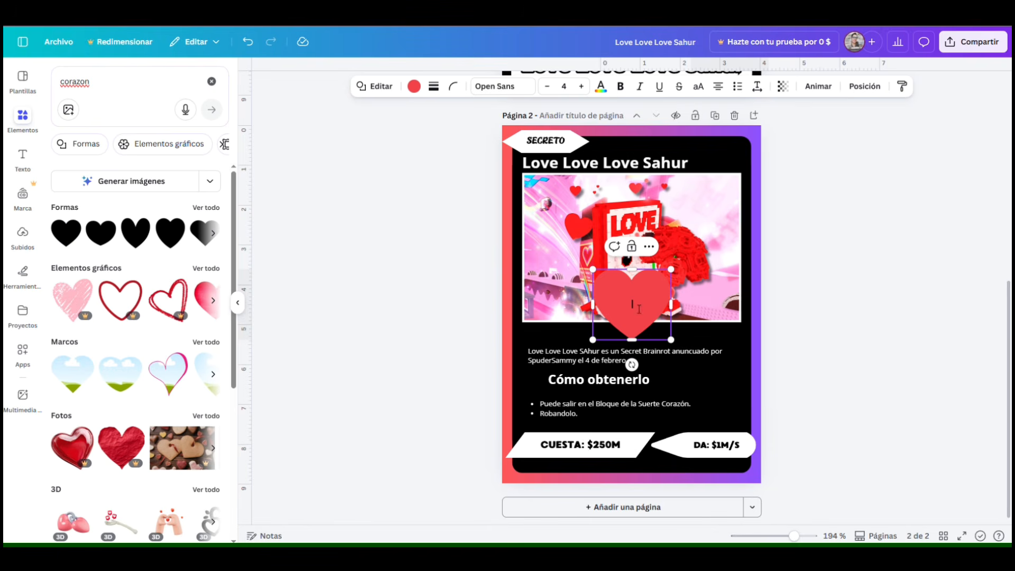
drag(651, 301, 721, 167)
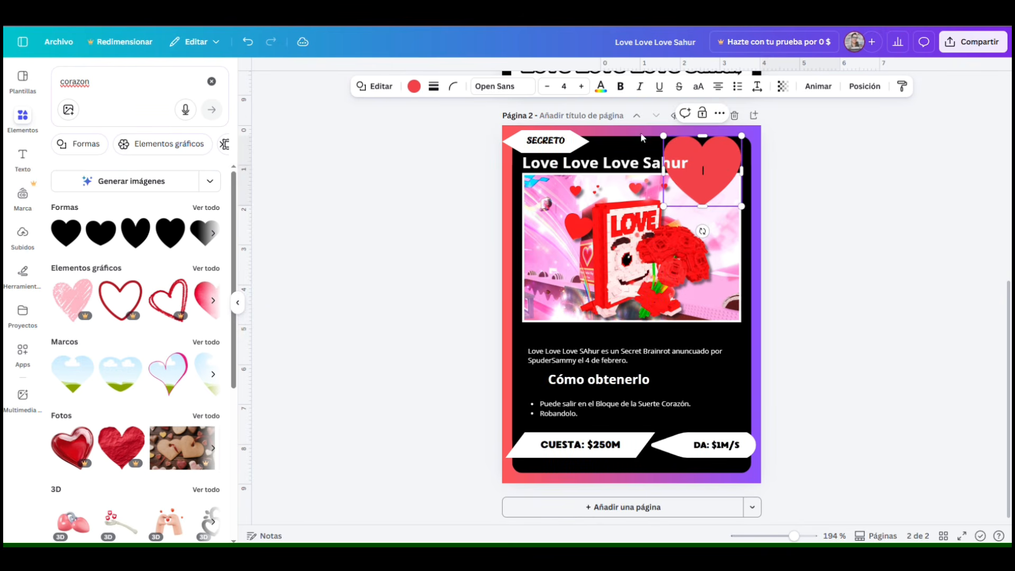
Step: Recolour the heart with the bright red from the character's photo palette and shrink it to fit beside the title
click(414, 87)
click(87, 298)
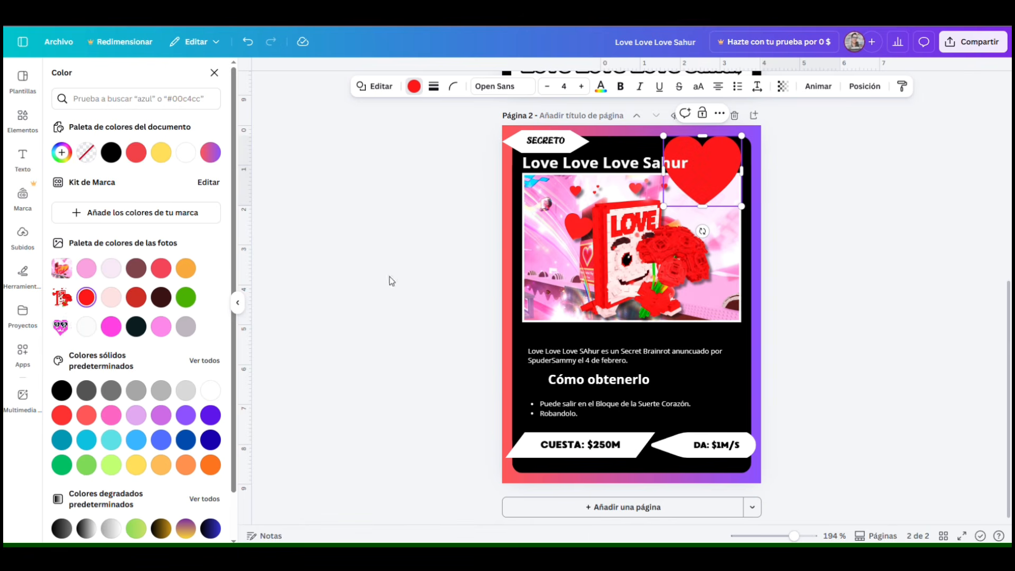
drag(665, 206, 710, 168)
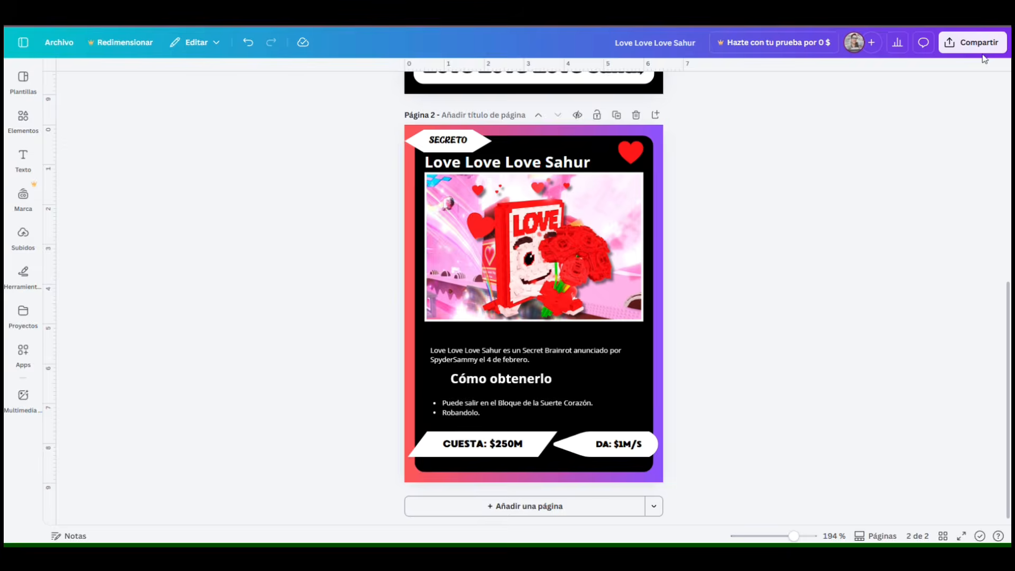
Step: Download only page 2 of the design as a PNG
click(986, 50)
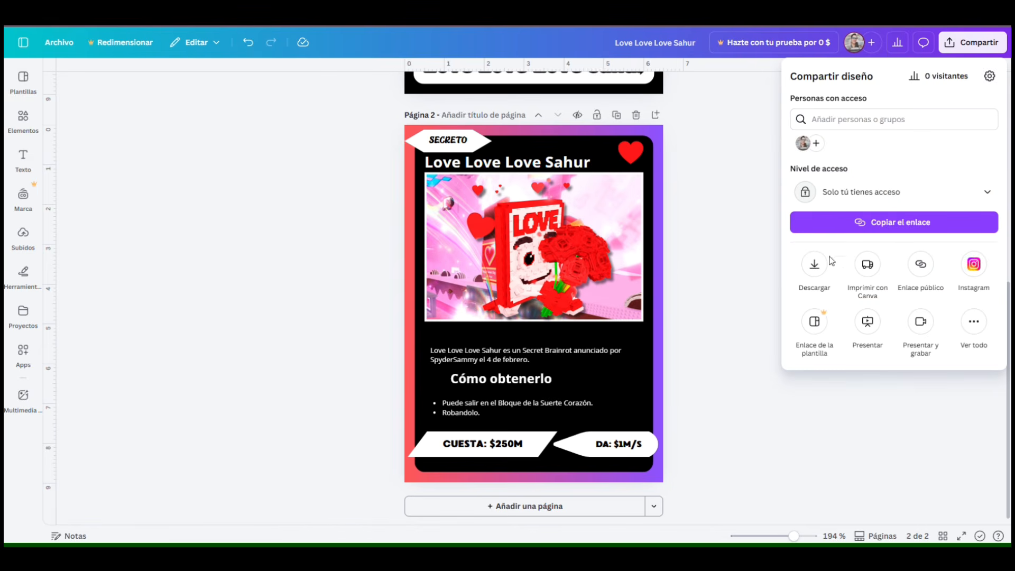
click(814, 267)
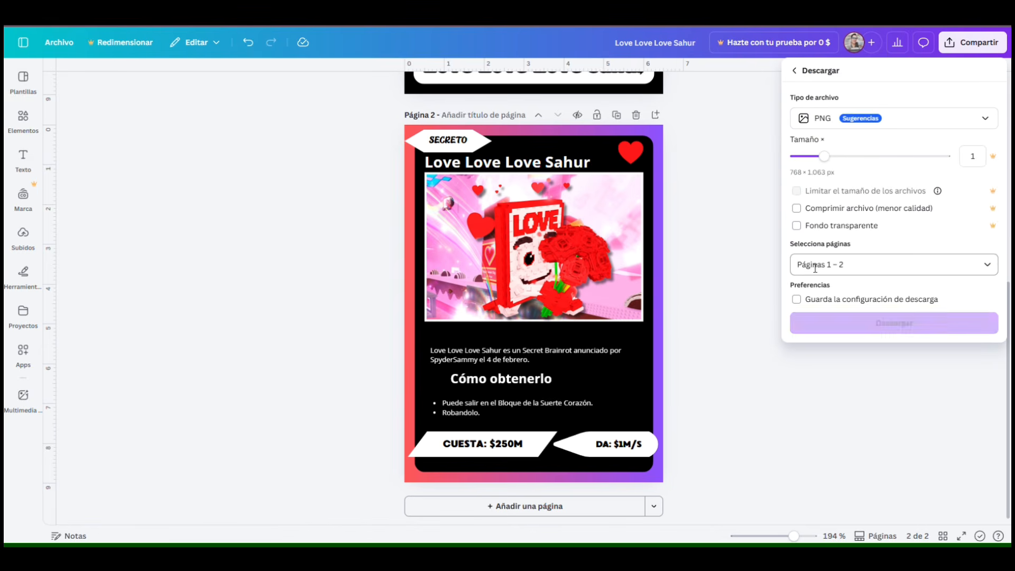
click(996, 271)
click(806, 340)
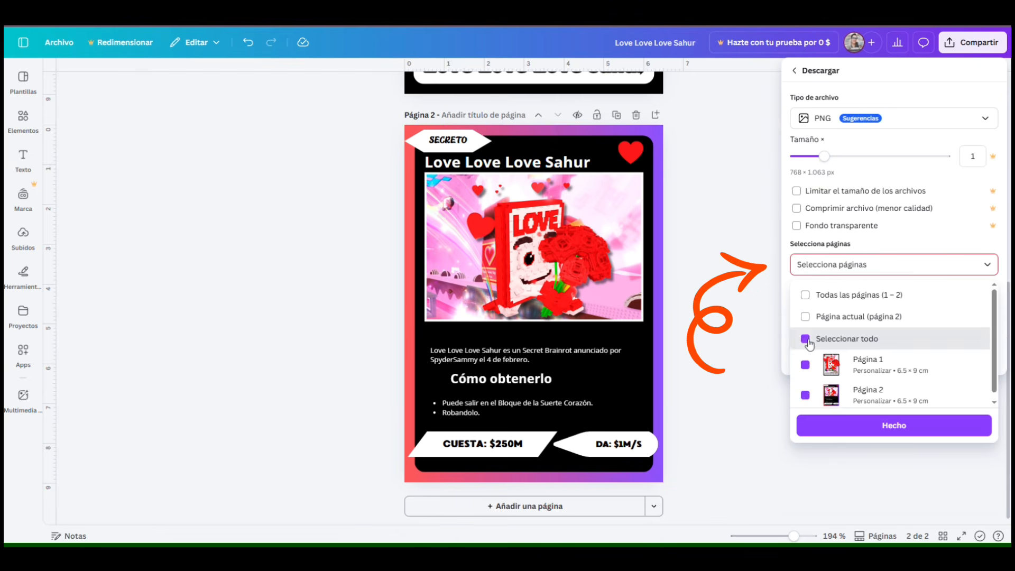
click(806, 394)
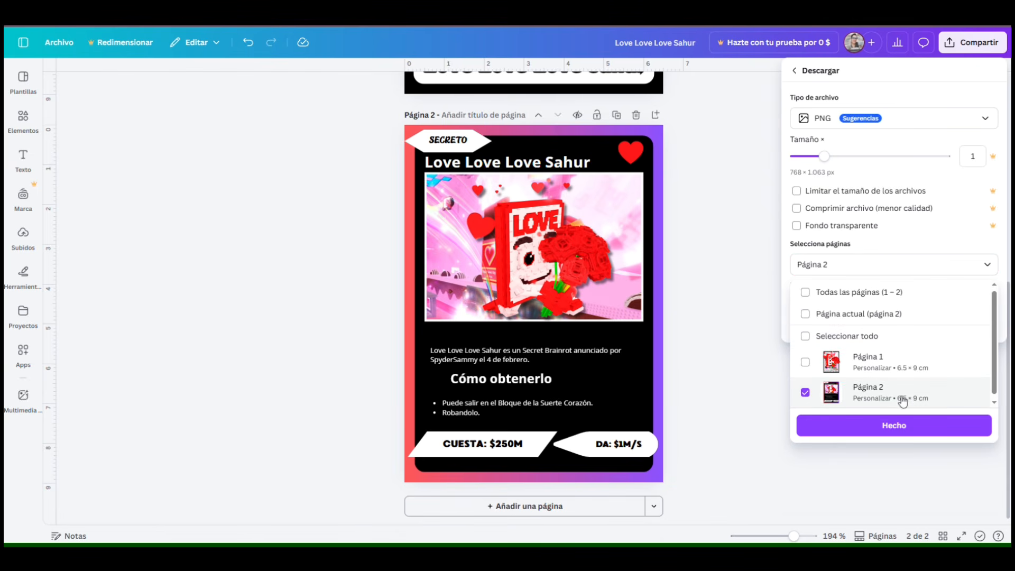
click(905, 427)
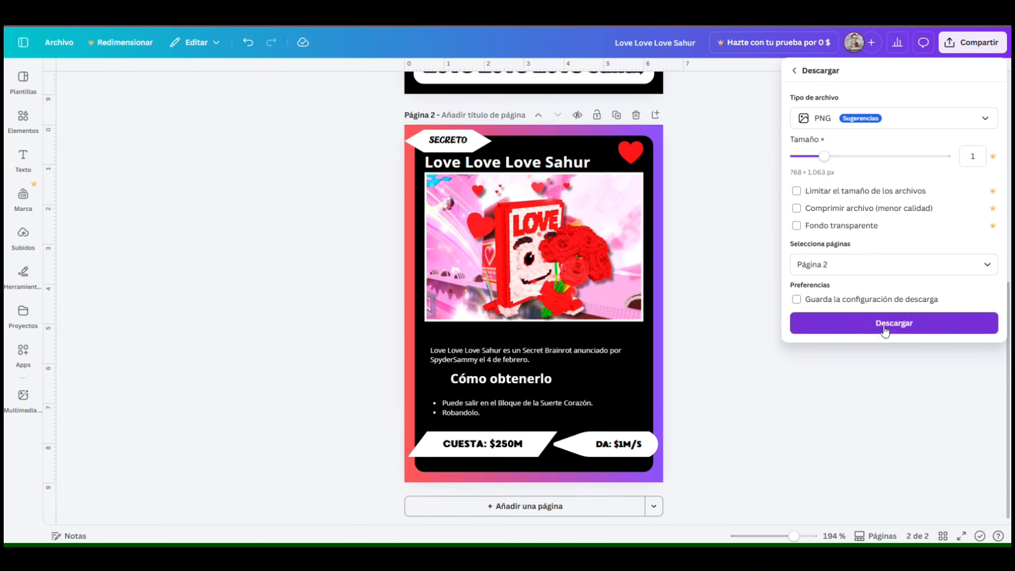
click(882, 324)
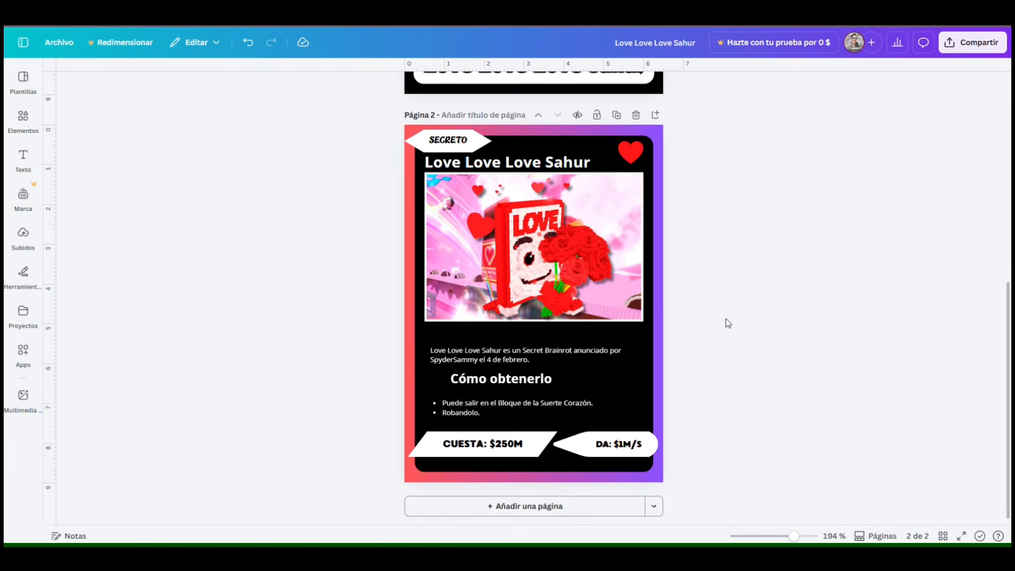
Step: Add a third page to the design and upload the taco, red-suited character and red-hatted head images
click(529, 506)
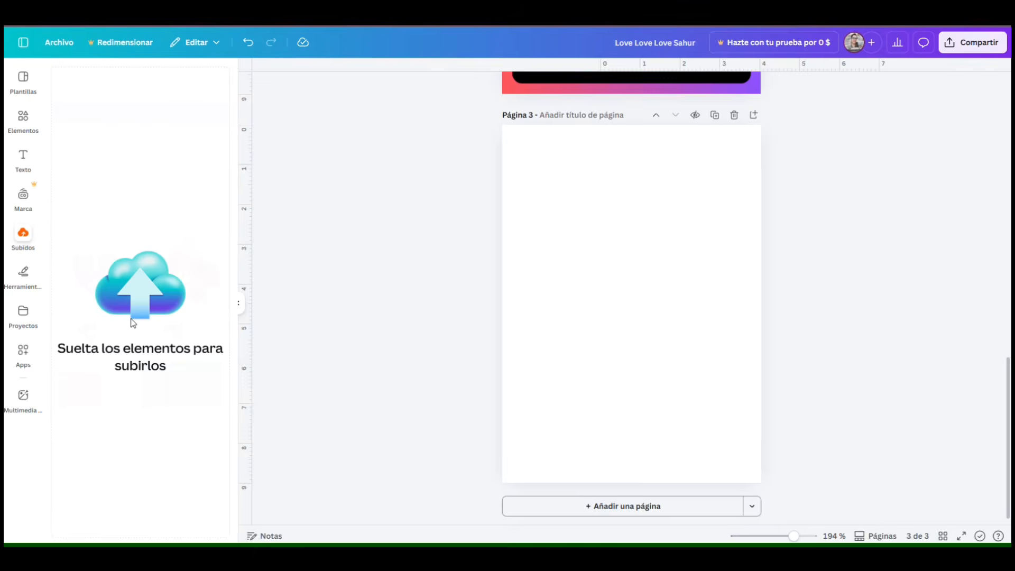
drag(132, 324, 138, 325)
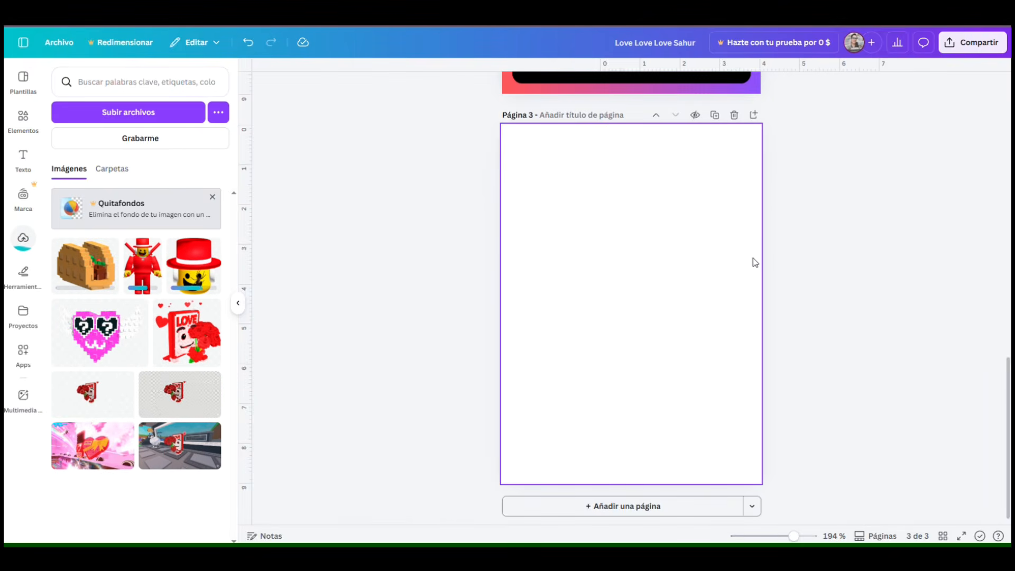
Step: Place the red-hatted head at page 3's upper left, and add the red-suited character and the taco
drag(622, 349, 622, 349)
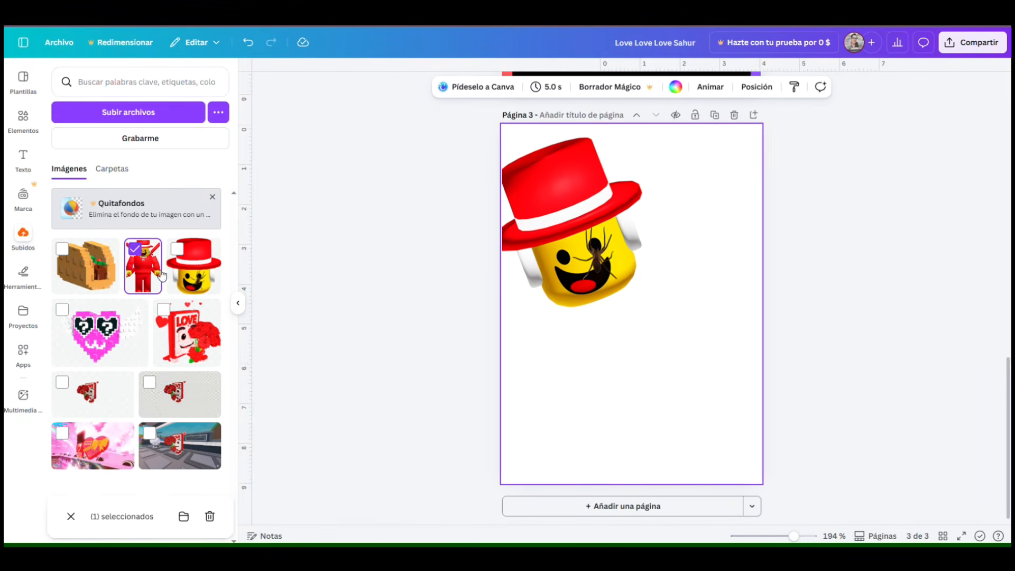
click(143, 266)
click(86, 266)
drag(621, 295, 598, 414)
key(Delete)
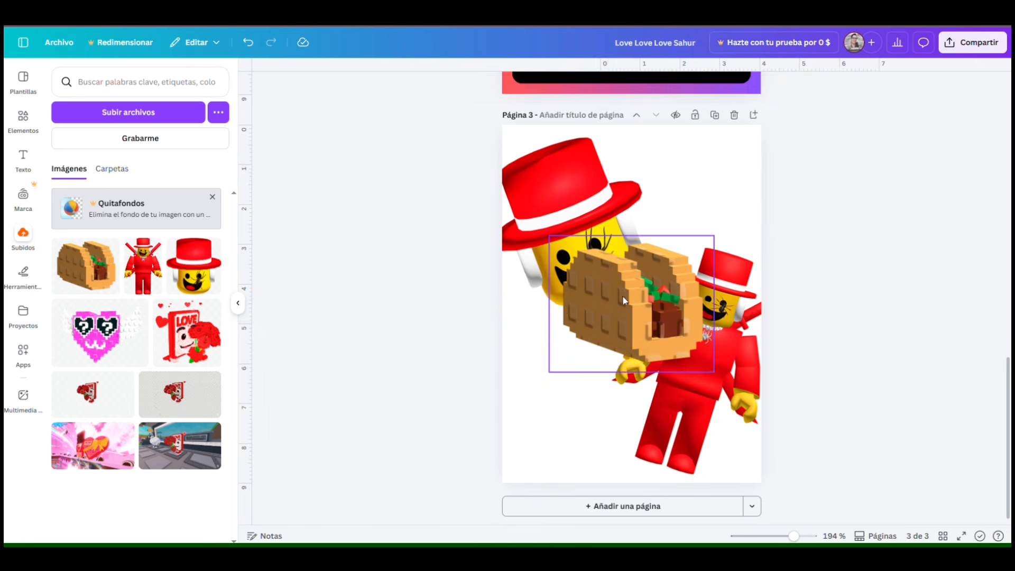
Step: Shrink and tilt the taco at page 3's lower left, and place a duplicate of it just above
drag(628, 296, 573, 380)
drag(660, 455, 612, 422)
drag(555, 370, 571, 419)
drag(571, 491, 539, 484)
click(612, 326)
drag(588, 431, 562, 332)
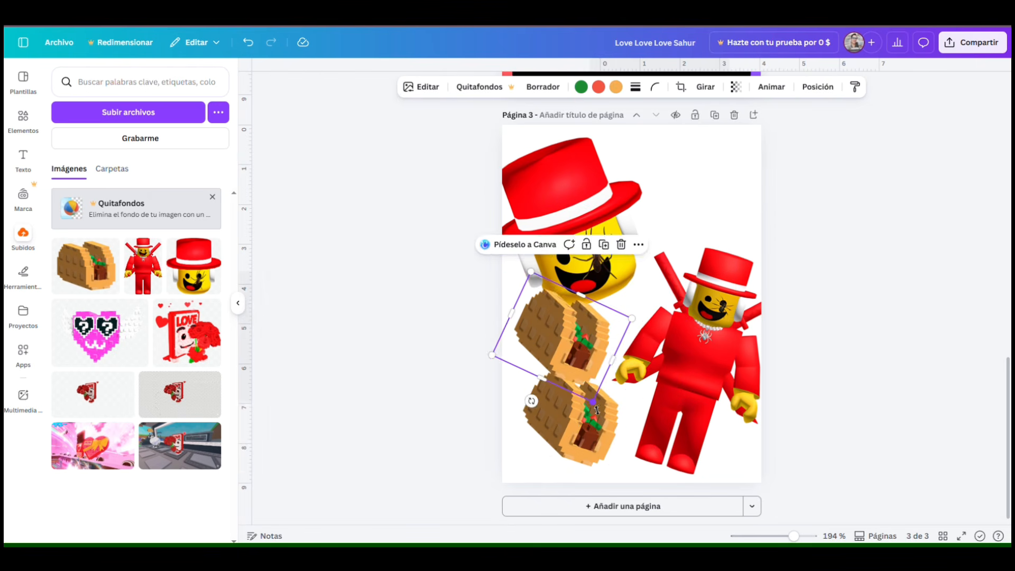
Step: Shrink the taco copy above the lower-left taco, and place another tilted, smaller duplicate at the upper right of page 3
drag(593, 400, 557, 326)
click(572, 420)
click(612, 326)
drag(588, 431, 662, 191)
drag(693, 258, 671, 207)
drag(652, 168, 667, 165)
Step: Duplicate the taco again, flip it horizontally, and place small mirrored copies at page 3's upper right and beside the small left taco
click(572, 420)
click(612, 326)
drag(588, 431, 676, 265)
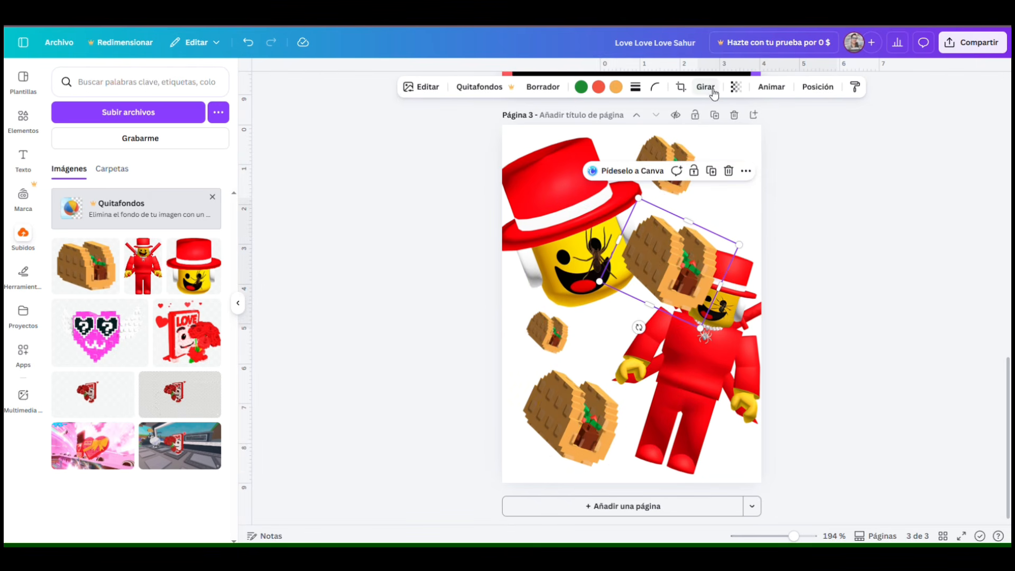
click(713, 115)
drag(721, 297, 735, 321)
drag(613, 269, 667, 283)
drag(709, 295, 717, 210)
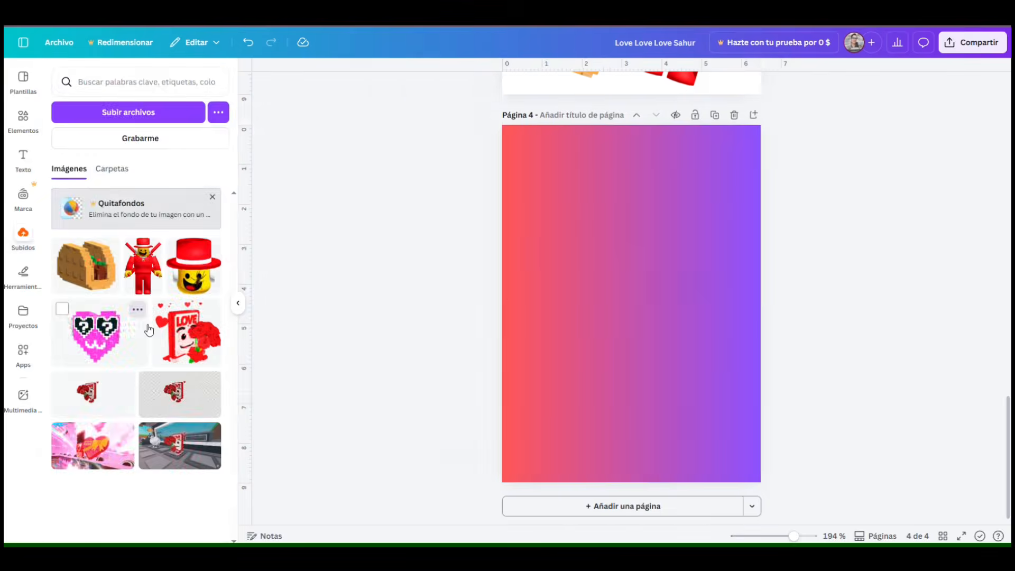
Step: Add the red-hatted head to the center of gradient page 4 and give it a white Brillante shadow
click(193, 265)
click(421, 87)
click(77, 426)
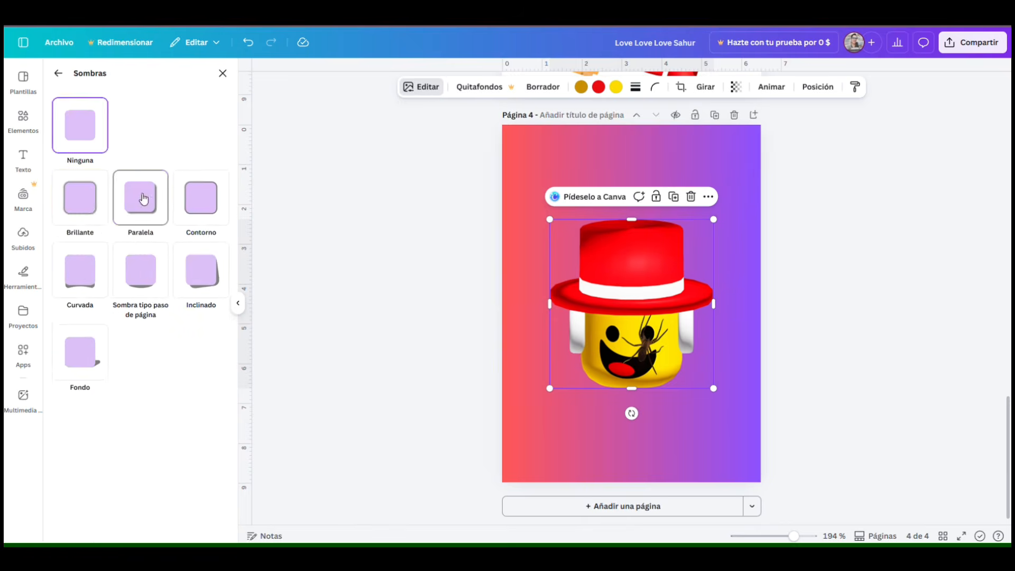
click(79, 193)
click(213, 484)
drag(77, 414, 149, 414)
click(740, 279)
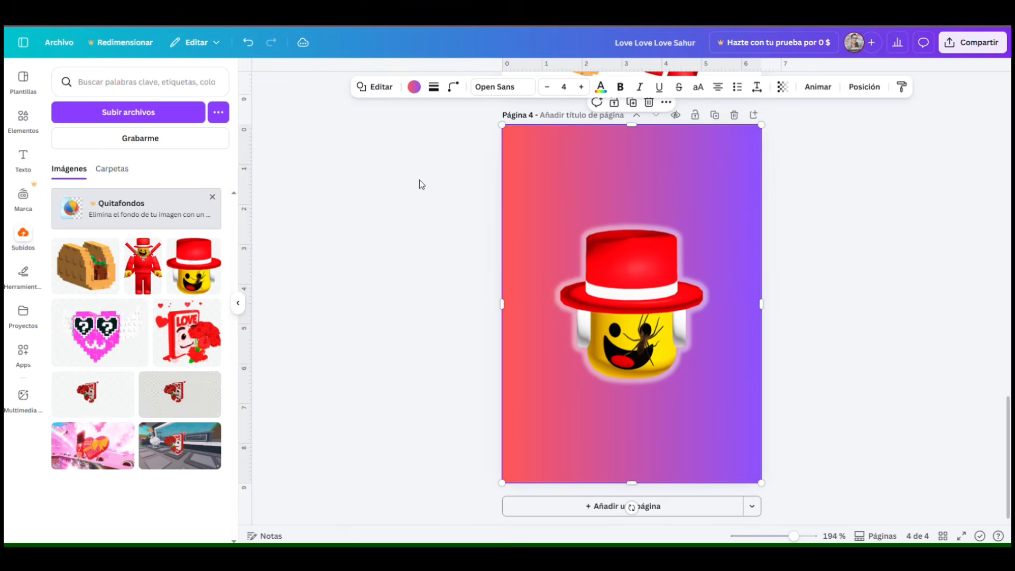
Step: Add the title "Roba un" above the head on page 4 and color it white
click(23, 159)
click(137, 250)
text(Roba un)
drag(641, 326, 630, 225)
triple_click(621, 181)
click(519, 87)
click(161, 151)
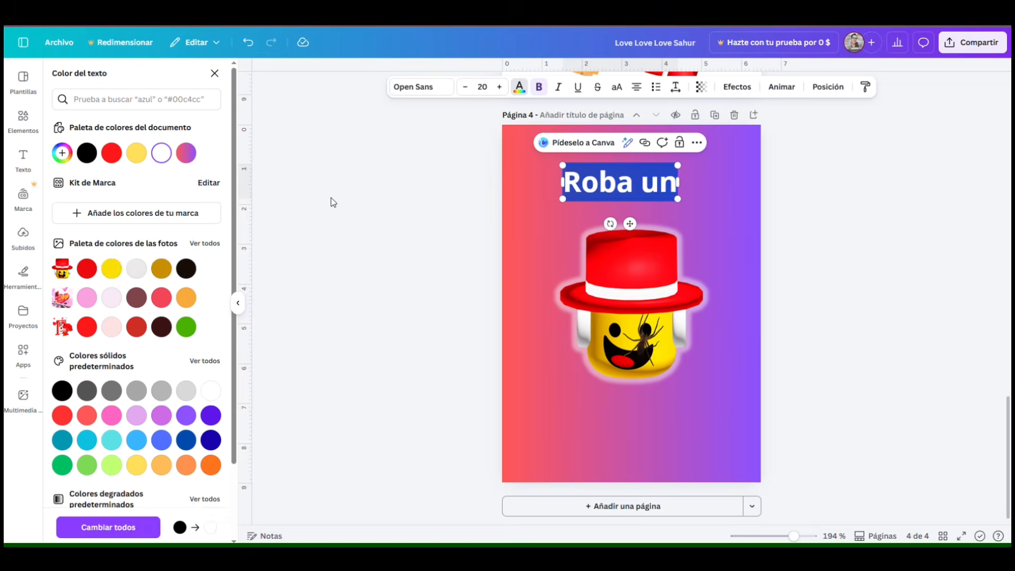
Step: Set "Roba un" in More Sugar, curve it at 100, enlarge it to about size 38.9, and add the Sombras effect
click(421, 87)
click(104, 306)
click(737, 87)
click(142, 453)
drag(730, 223, 743, 251)
drag(543, 158, 521, 150)
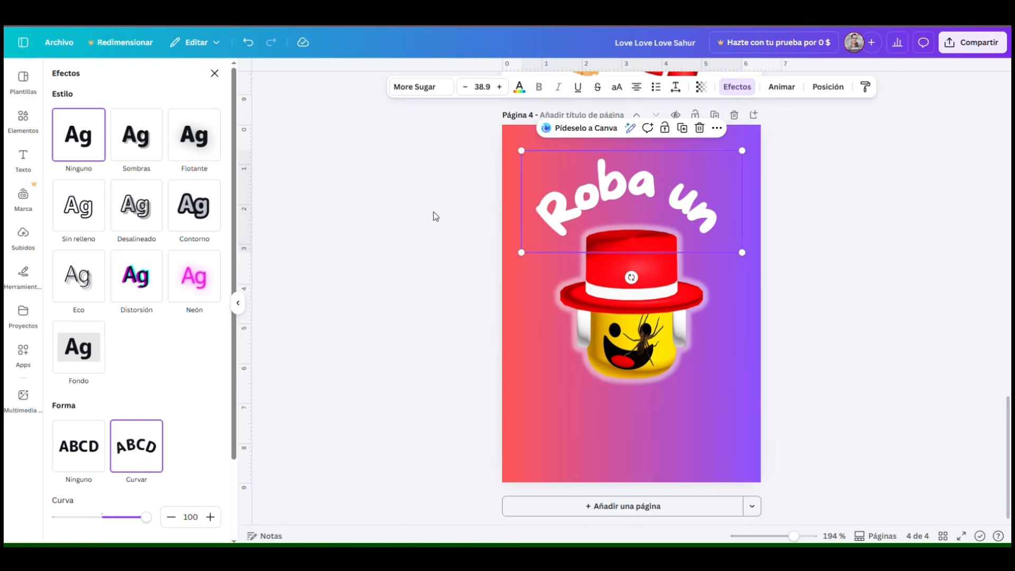
click(139, 138)
Step: Duplicate the curved text below the head, change it to "Brainrot", and bend it the opposite way at about -80
drag(627, 193, 628, 420)
double_click(627, 420)
text(Brainrot)
click(661, 419)
click(737, 87)
drag(143, 430, 68, 430)
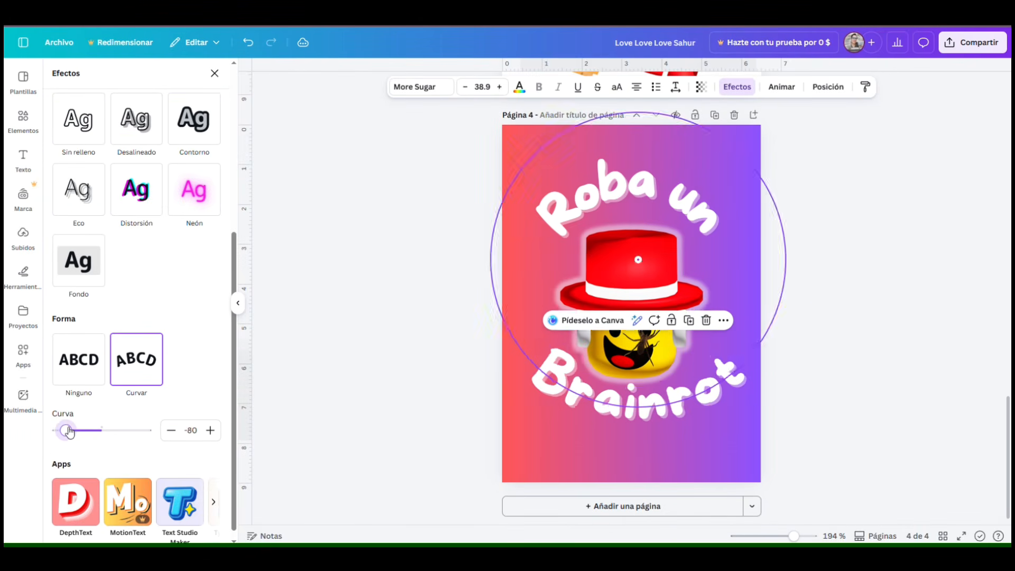
drag(638, 398, 631, 418)
click(800, 389)
Step: Download only page 3 of the design as a PNG
scroll(801, 388, up, 10)
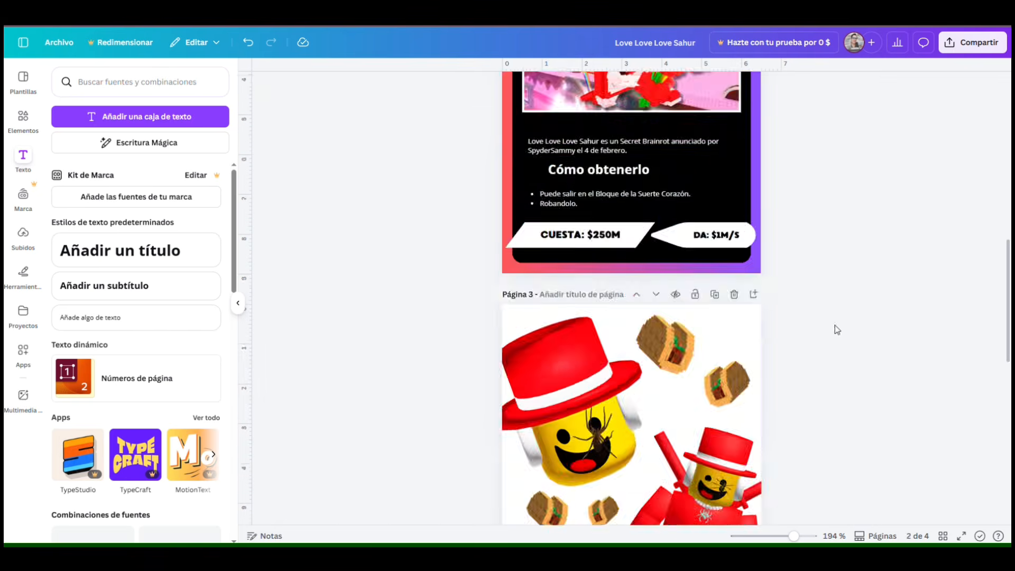
scroll(835, 325, down, 9)
scroll(976, 126, up, 5)
click(973, 43)
click(813, 266)
click(892, 265)
click(805, 297)
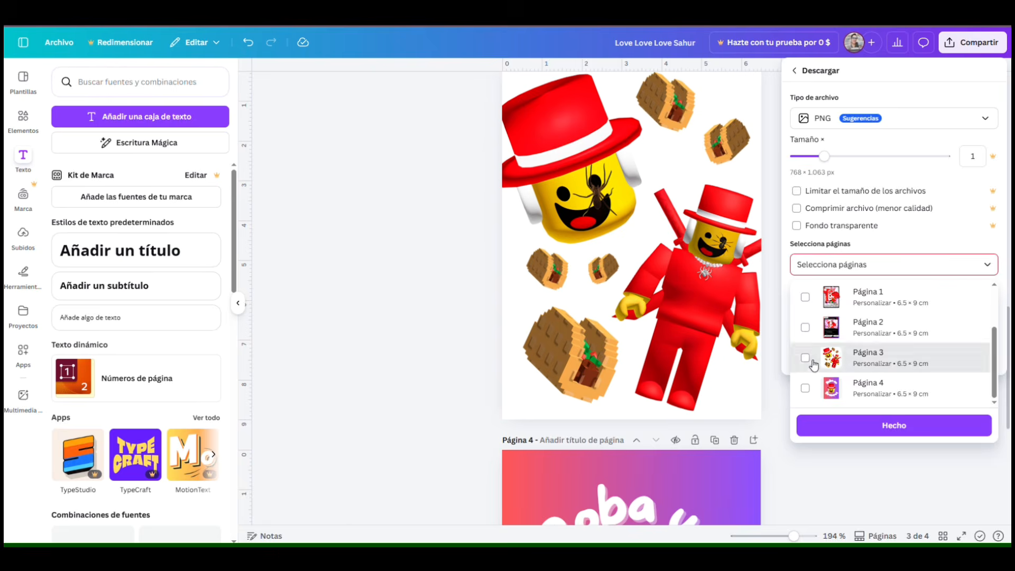
click(808, 358)
click(894, 425)
click(913, 323)
Step: Download only page 4 of the design as a PNG
click(973, 43)
click(813, 266)
click(893, 265)
click(894, 425)
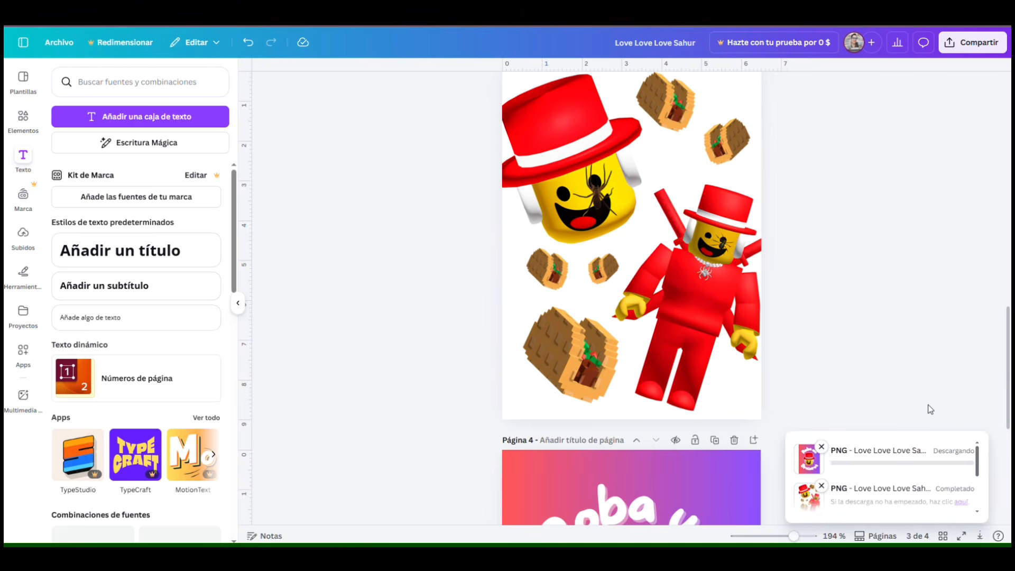
Step: Create a new custom-size design 21.5 cm wide and 28 cm high
scroll(852, 143, up, 15)
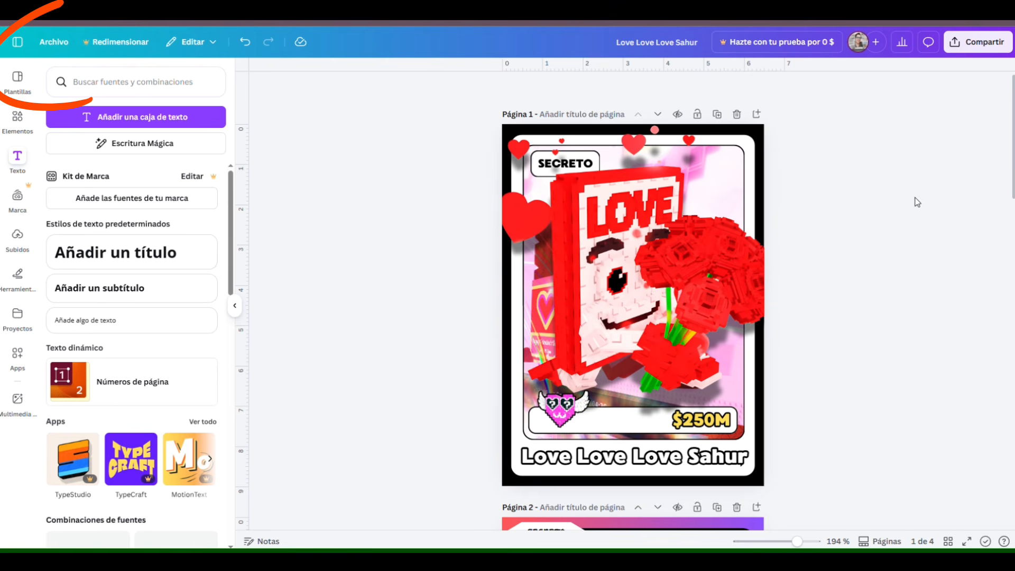
click(62, 42)
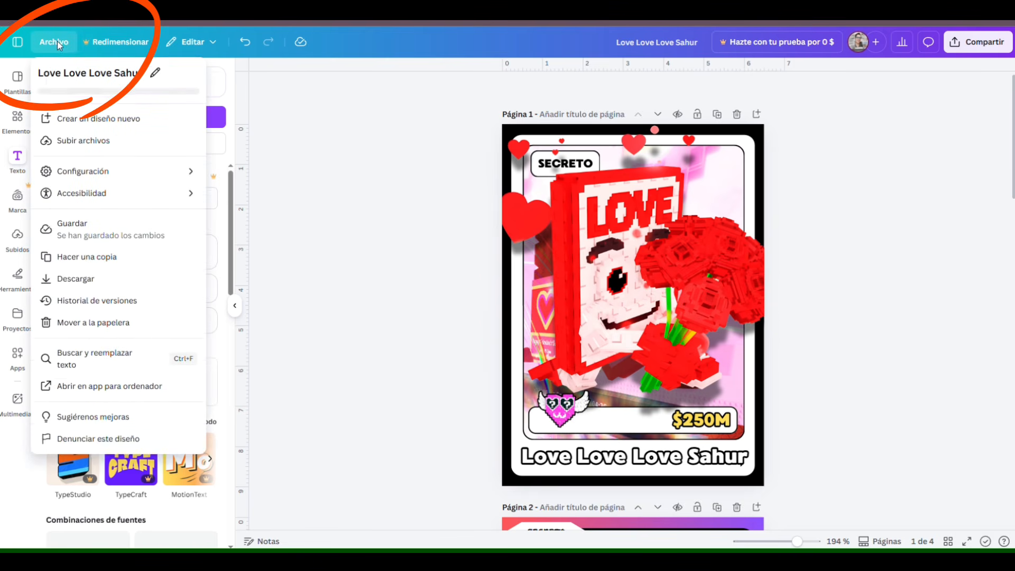
click(98, 119)
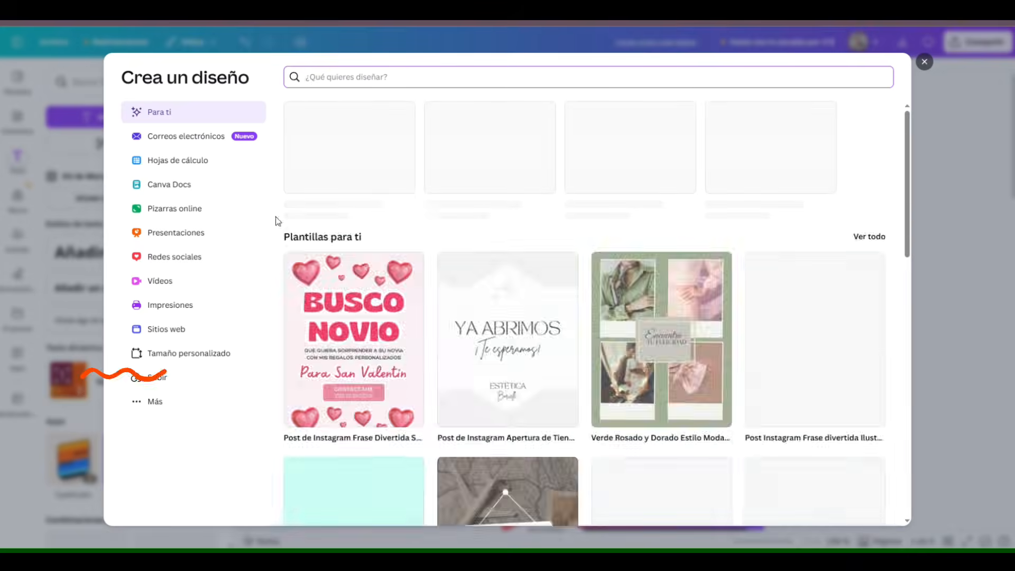
click(208, 360)
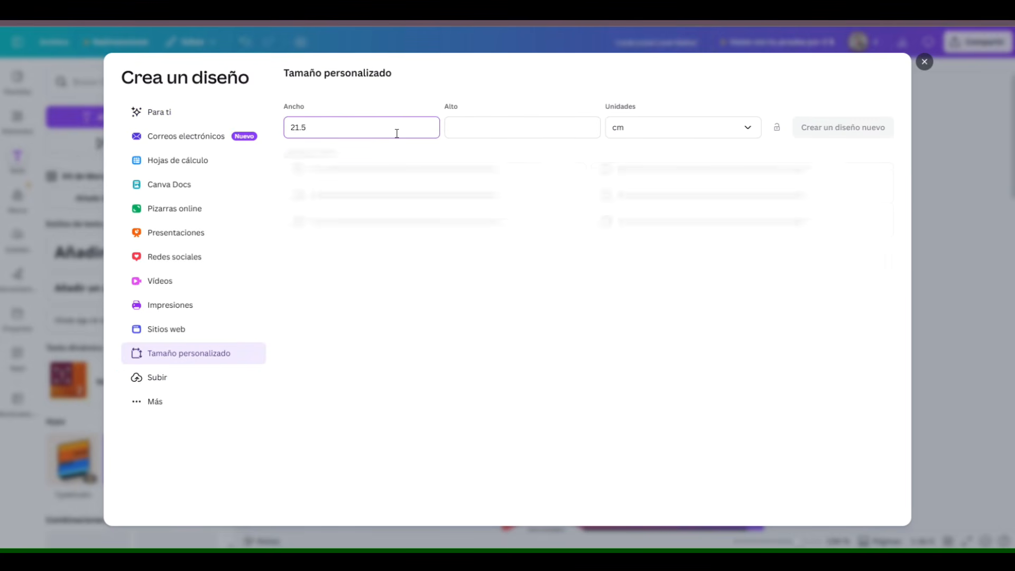
text(28)
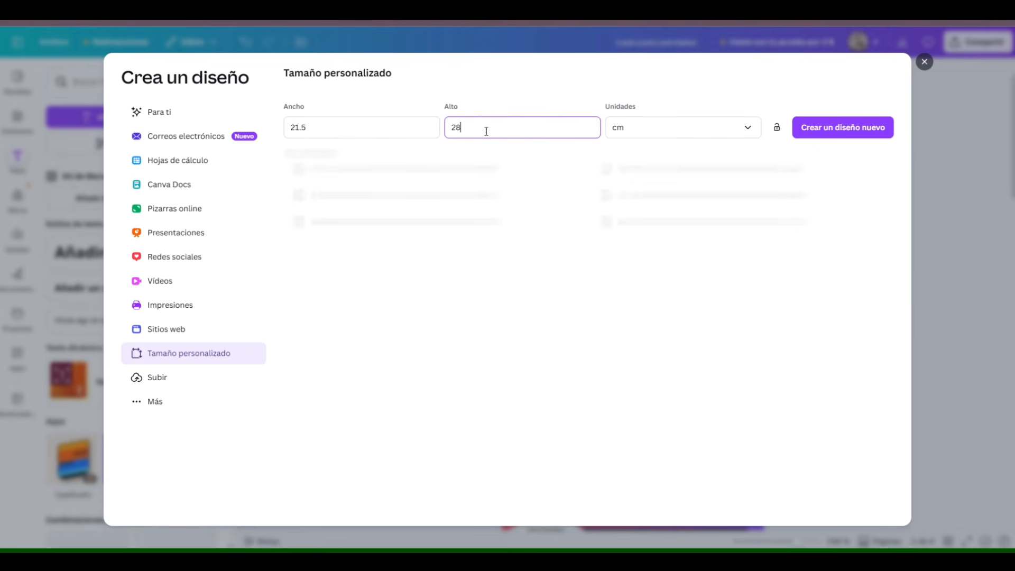
click(886, 128)
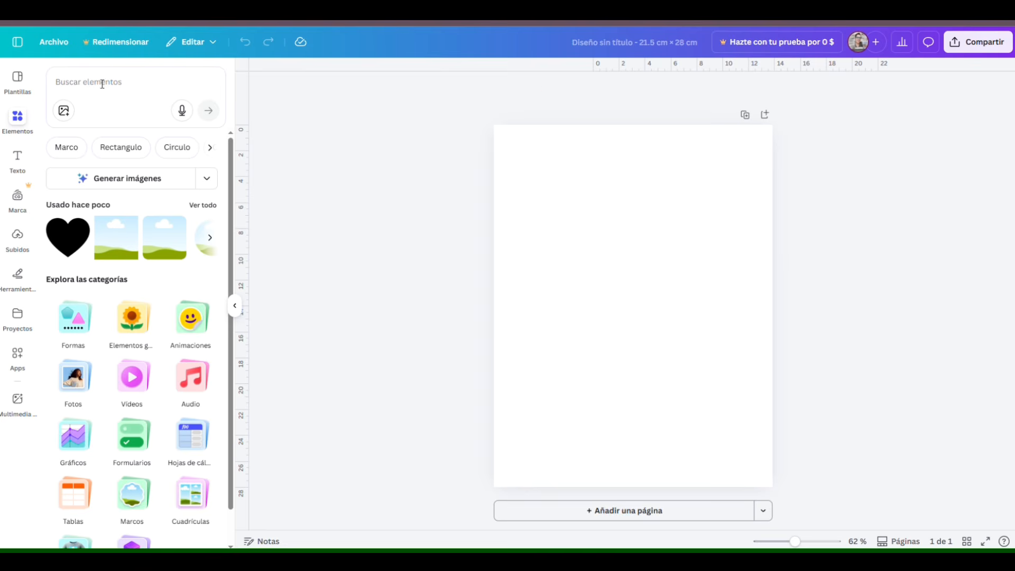
Step: Add a rectangular image frame to the blank page and resize it to about 6.6 × 9 cm
click(118, 239)
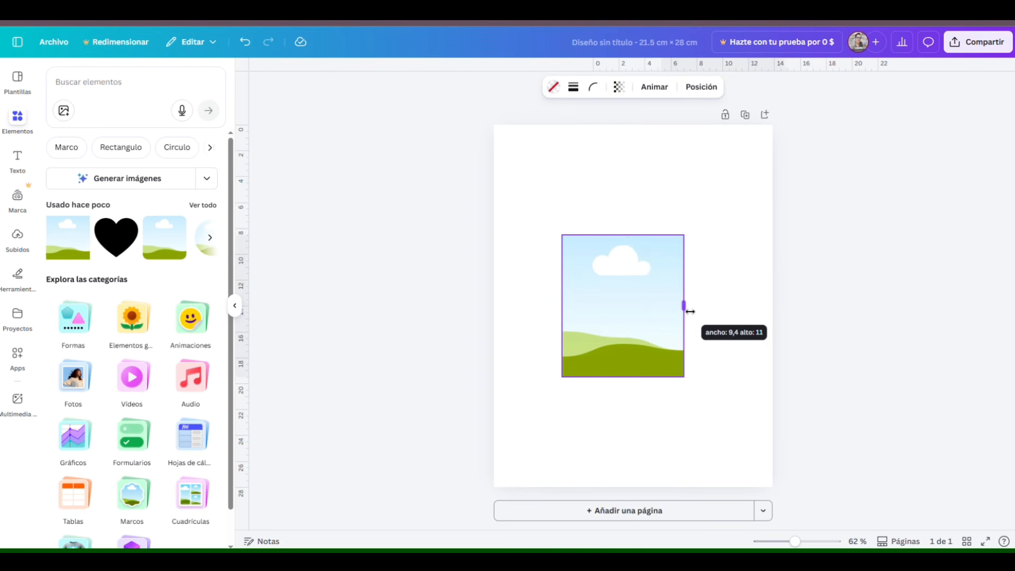
drag(677, 314, 651, 317)
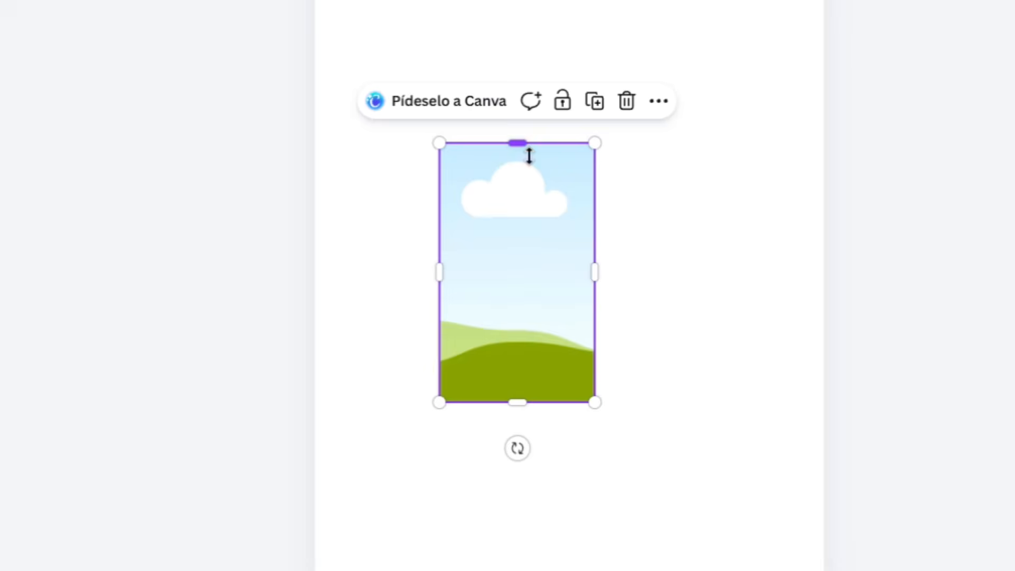
drag(610, 241, 609, 248)
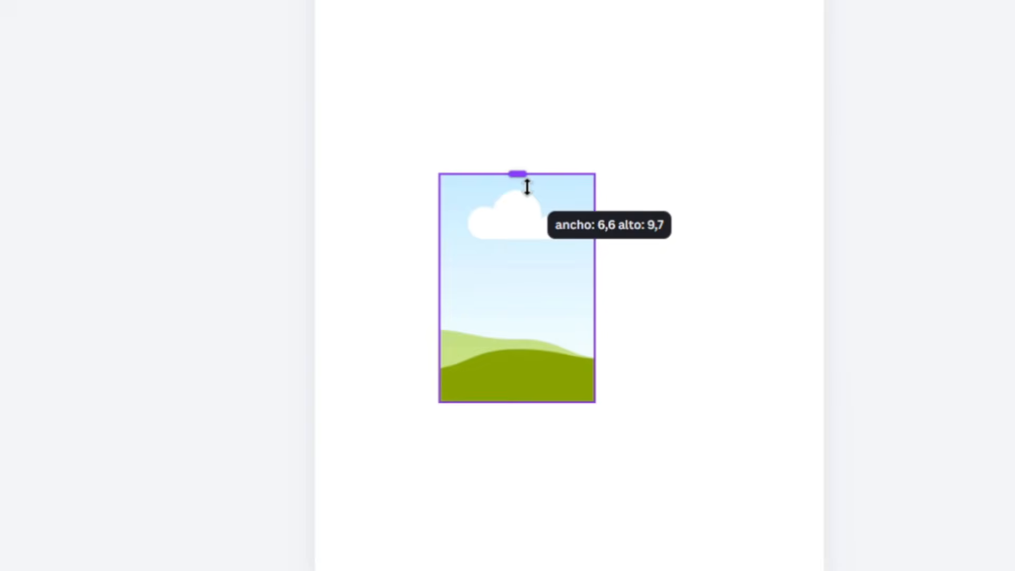
drag(527, 192, 522, 199)
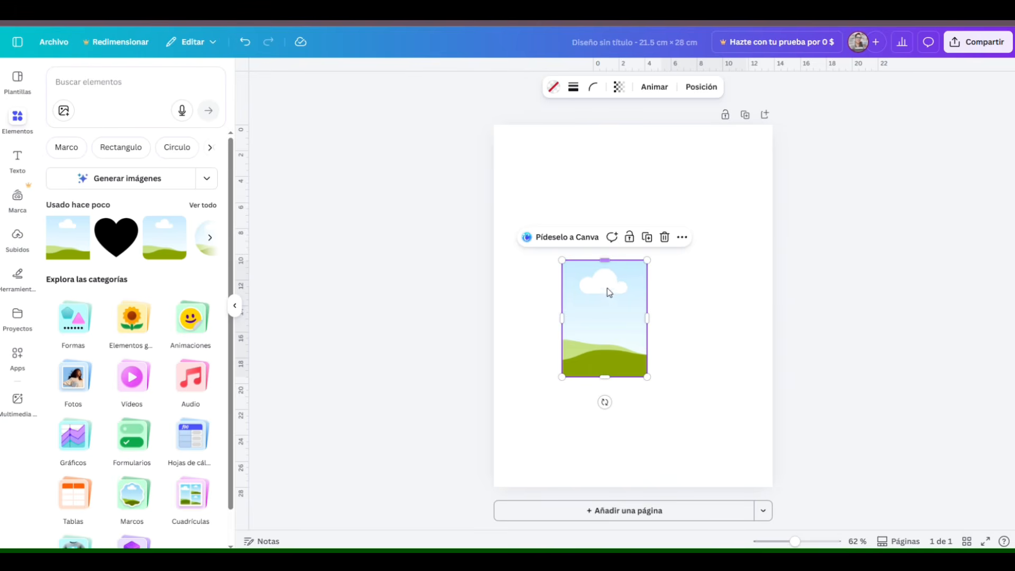
Step: Move the frame to the page's upper left and duplicate it into a row of three adjoining frames
drag(517, 275, 554, 113)
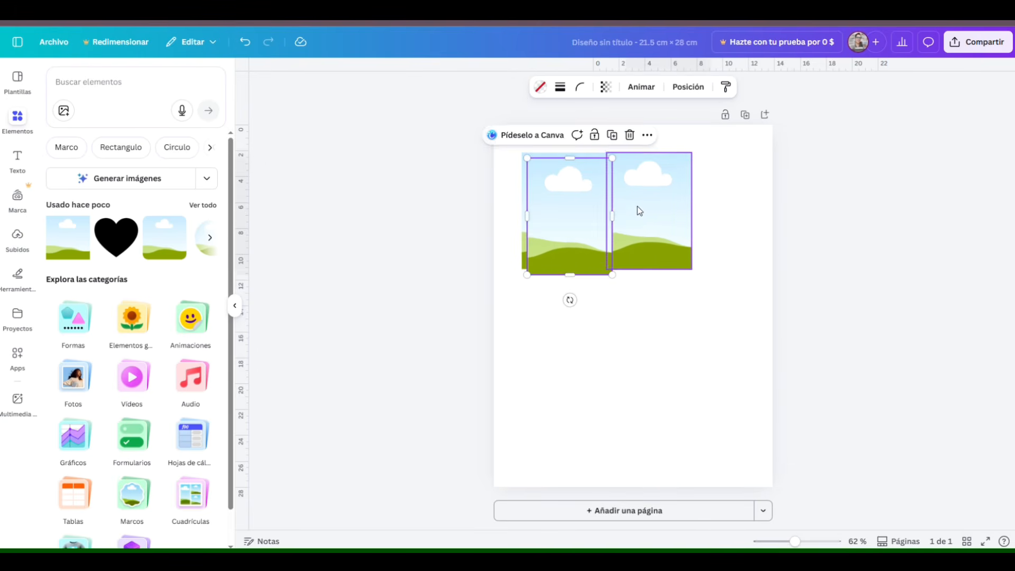
drag(568, 211, 734, 206)
key(ctrl+v)
key(ctrl+v)
Step: Duplicate the row of frames twice below to form a 3 × 3 grid, and center the grid on the page
drag(574, 192, 734, 434)
key(ctrl+v)
key(ctrl+v)
key(ctrl+v)
key(ctrl+v)
key(ctrl+v)
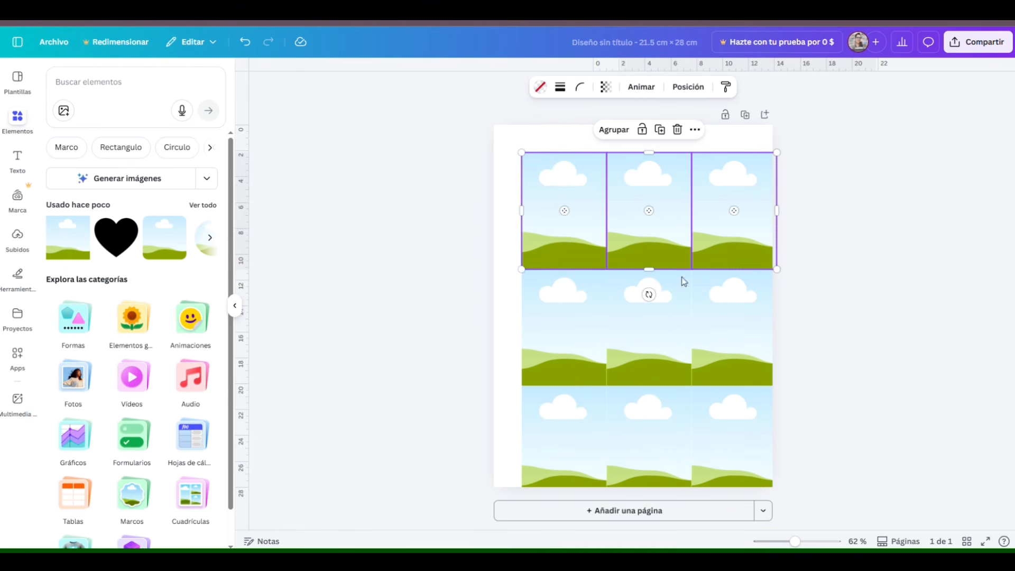
drag(730, 359, 714, 338)
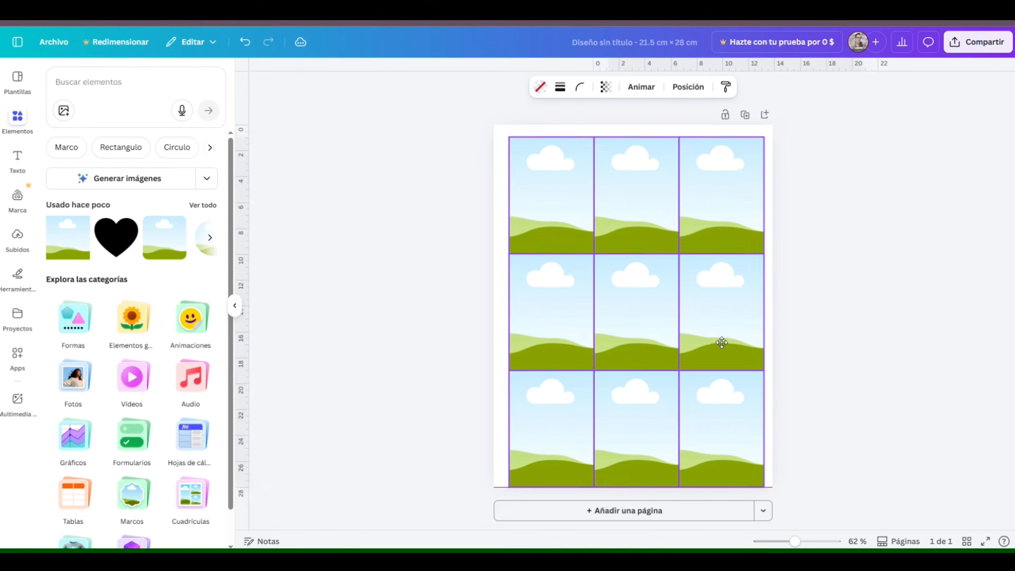
Step: Fill the top and bottom frame rows with the taco-and-character artwork and the middle row with the "Roba un Brainrot" image
click(18, 238)
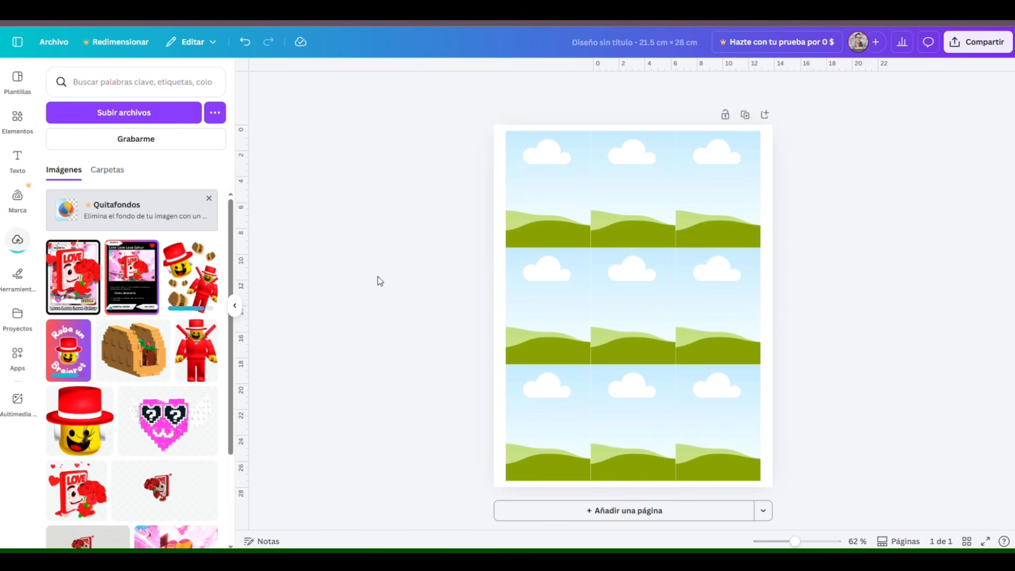
drag(73, 277, 528, 182)
drag(73, 277, 711, 189)
drag(132, 277, 607, 283)
drag(132, 270, 698, 285)
drag(76, 267, 616, 394)
drag(77, 267, 687, 390)
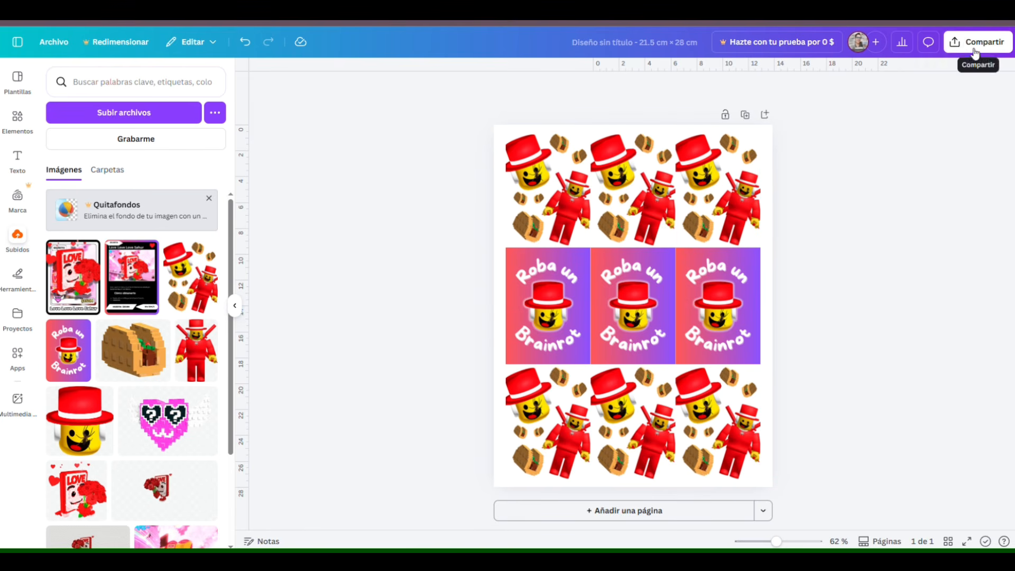
Step: Download the filled 3 × 3 sheet as a JPG
click(976, 45)
click(818, 268)
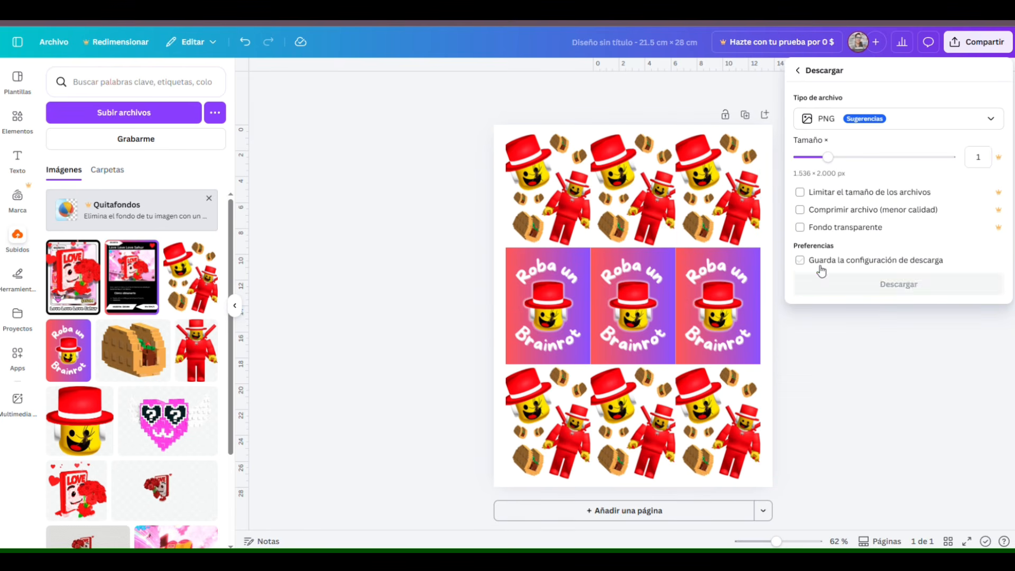
click(991, 121)
click(855, 158)
click(902, 300)
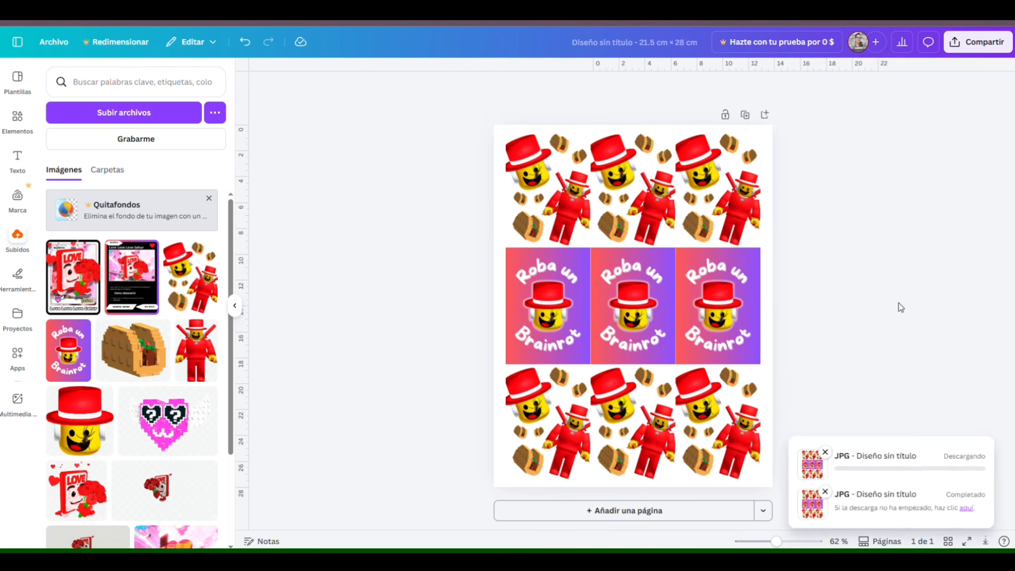